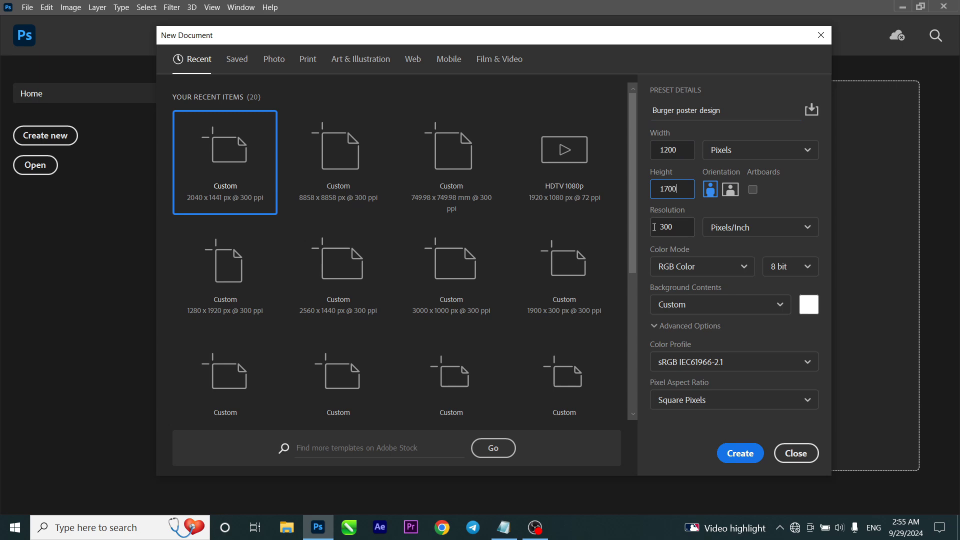
Create an RGB document named Burger poster design, 1200 x 1700 pixels at 300 pixels/inch
click(735, 266)
click(744, 336)
click(741, 454)
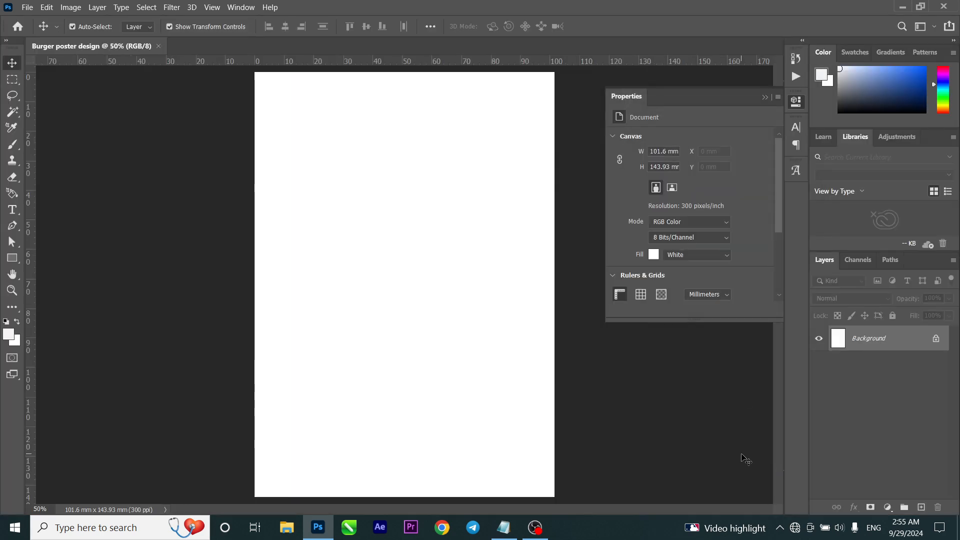
click(761, 97)
Place the image 11830 from the Photo For Design folder on drive D into the poster
click(286, 528)
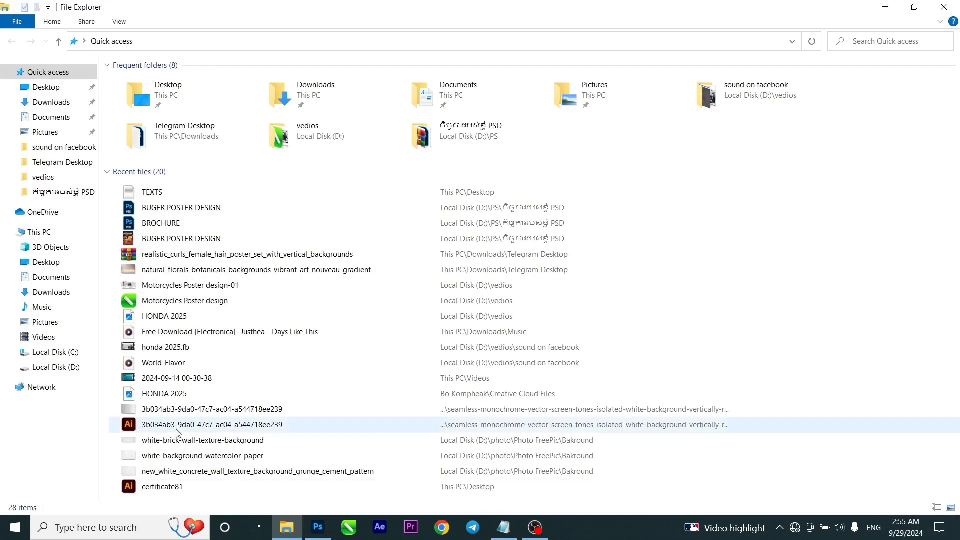
click(56, 367)
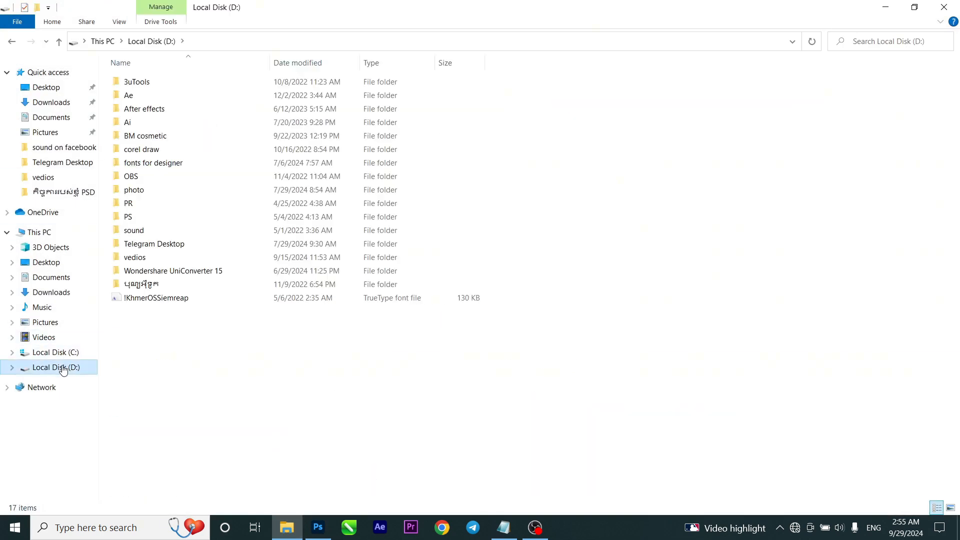
double_click(155, 189)
double_click(217, 99)
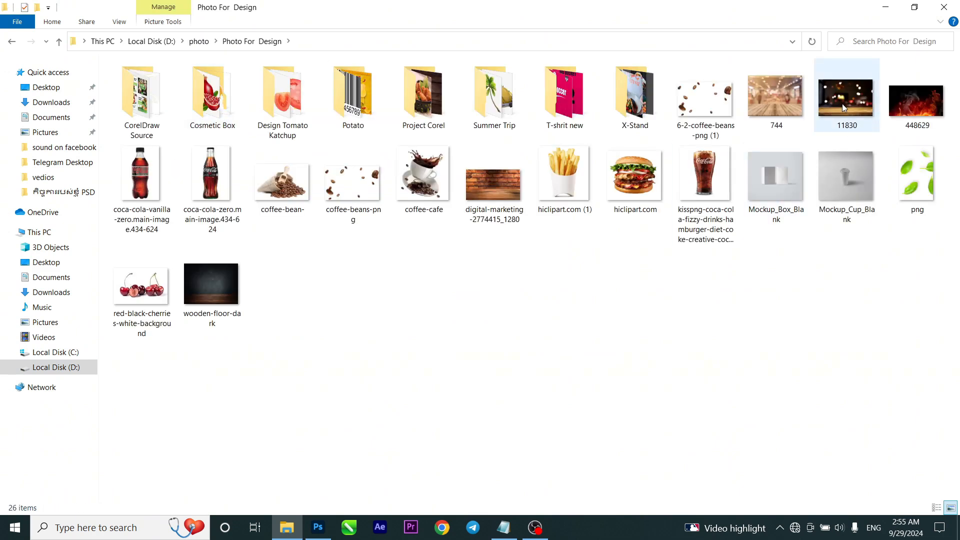
drag(844, 107, 389, 417)
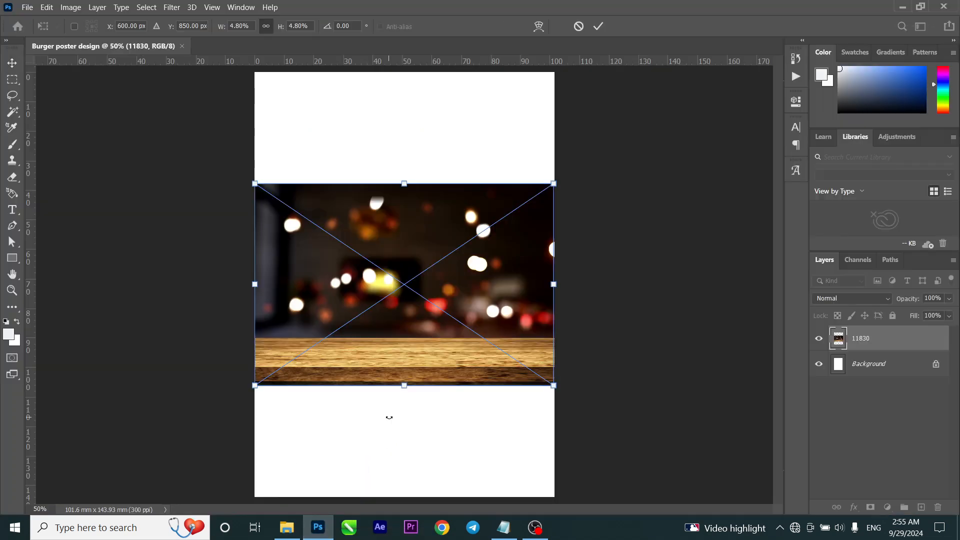
click(599, 26)
Move the placed 11830 image to the poster's lower edge and enlarge it to cover the whole canvas
drag(424, 371, 424, 498)
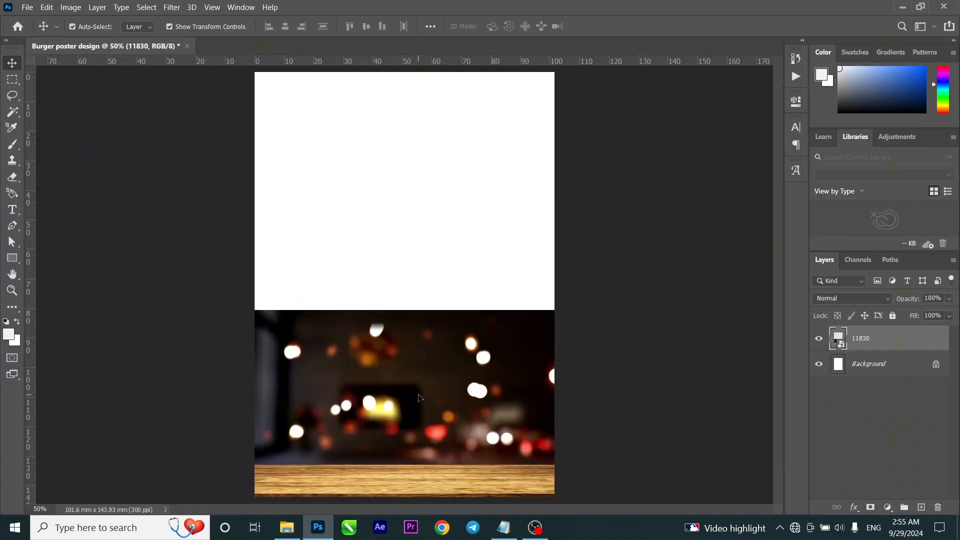
key(ctrl+t)
drag(402, 314, 425, 73)
drag(426, 346, 425, 351)
drag(407, 76, 412, 63)
drag(425, 150, 425, 158)
click(598, 26)
click(691, 289)
Place the hiclipart.com burger image into the poster, scale it down and set it centred on the wooden table
click(289, 531)
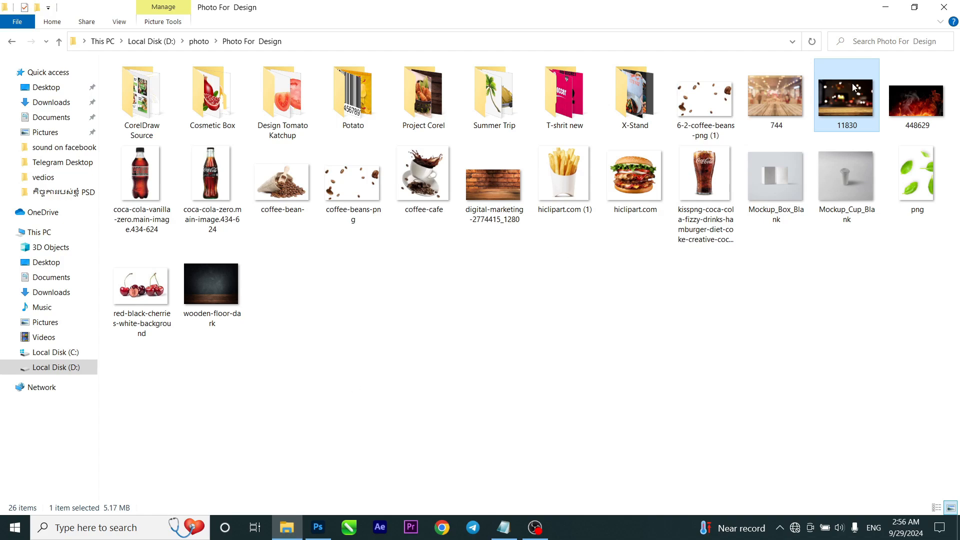
drag(631, 197, 419, 336)
drag(410, 200, 410, 247)
mouse_move(406, 285)
mouse_down()
mouse_move(400, 321)
mouse_move(404, 294)
mouse_up()
drag(401, 347, 401, 353)
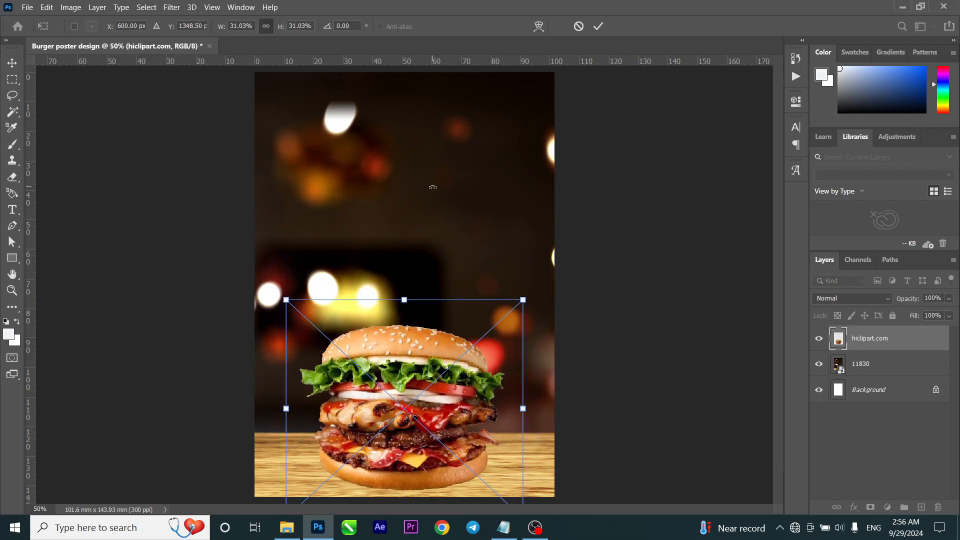
key(Return)
drag(403, 400, 406, 371)
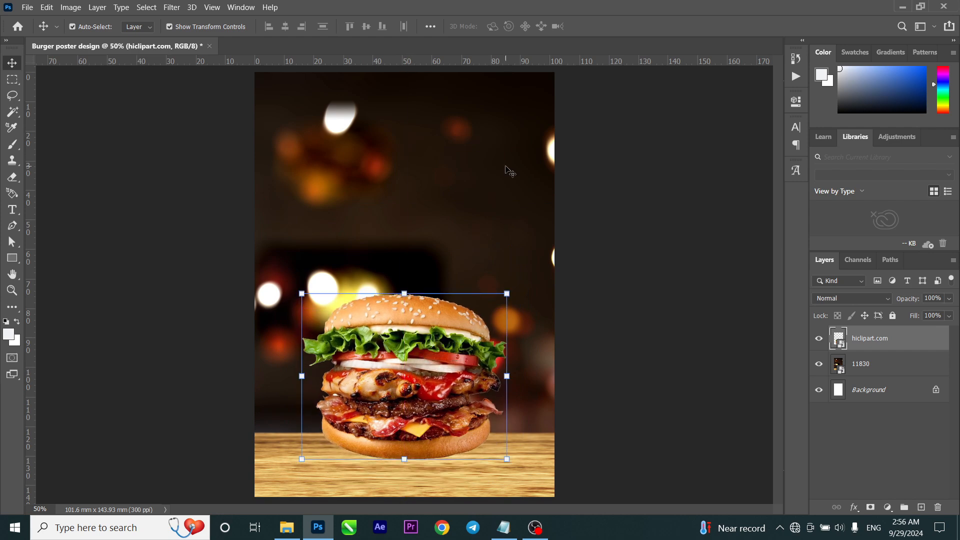
Stretch the 11830 background image vertically to about 14.5% height, extending it beyond the poster's edges
click(508, 171)
scroll(387, 132, down, 2)
drag(404, 109, 405, 59)
scroll(405, 220, down, 2)
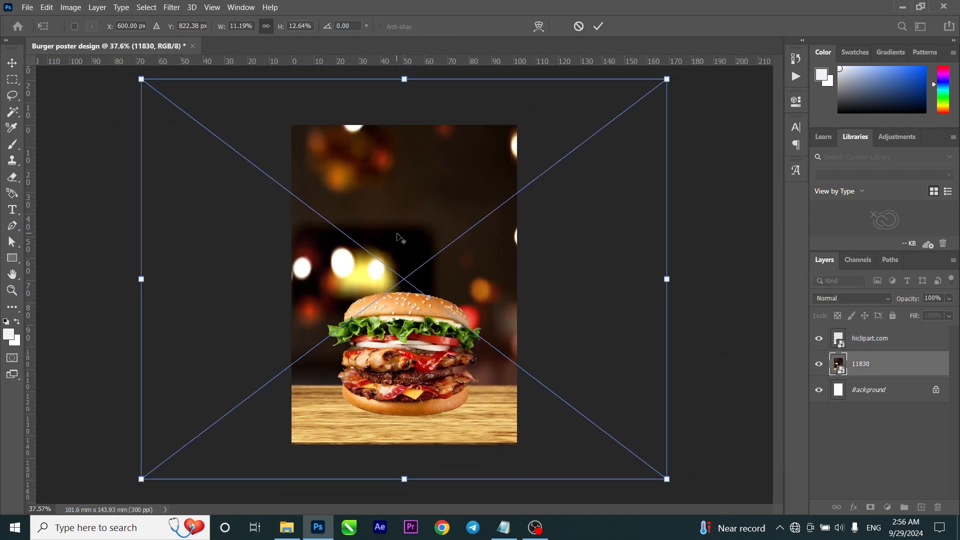
drag(404, 98, 406, 50)
drag(405, 463, 403, 465)
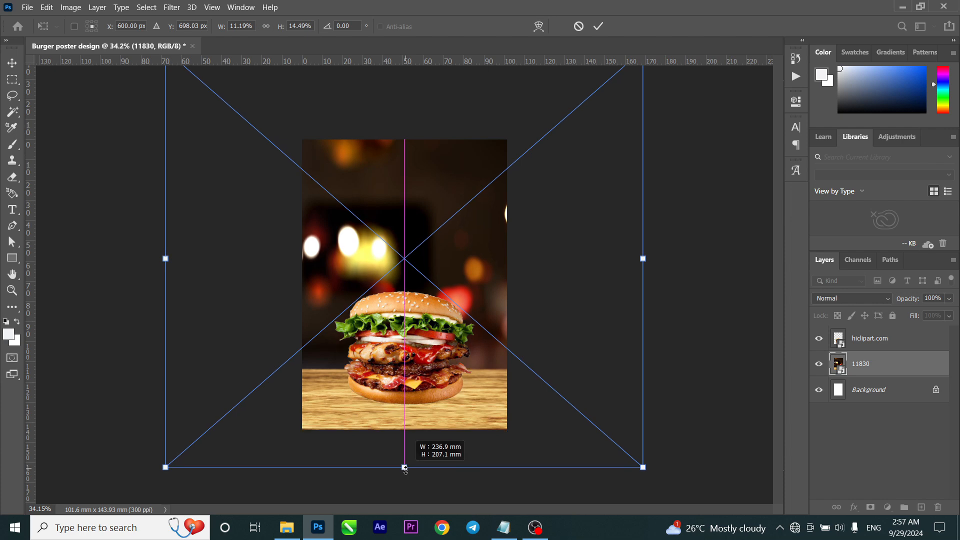
key(Return)
Paint a soft black shadow beneath the burger on Layer 1 in Multiply mode, using a 1200 px brush at 100% opacity
drag(426, 371, 419, 372)
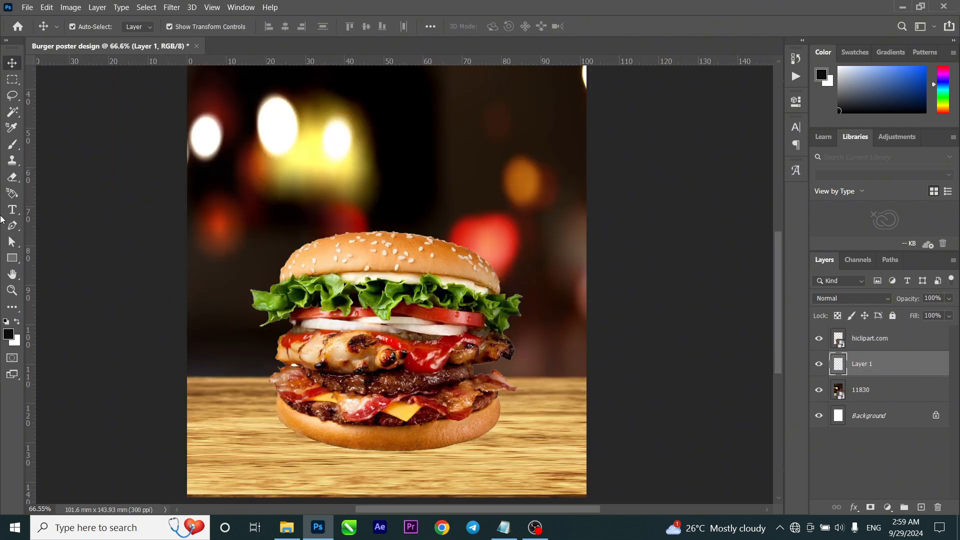
click(11, 144)
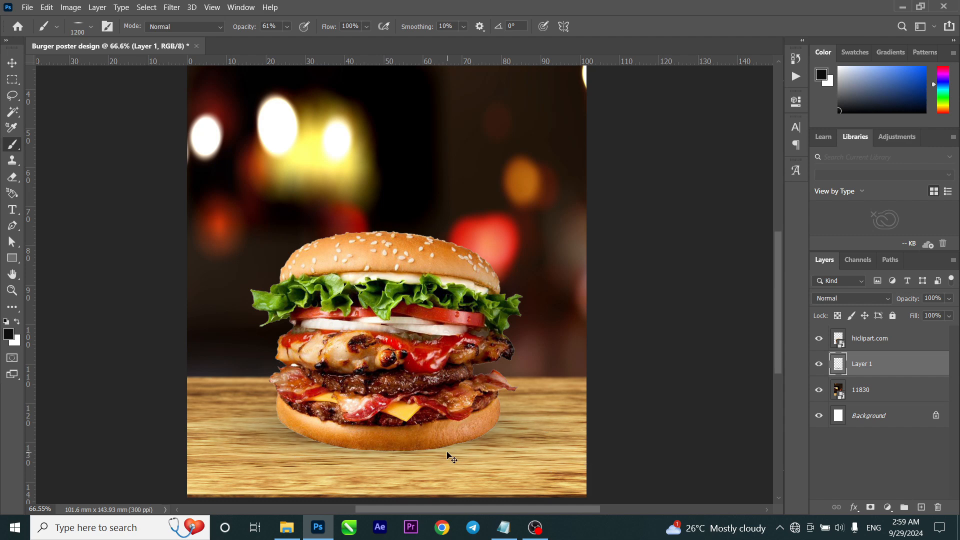
click(843, 298)
click(830, 250)
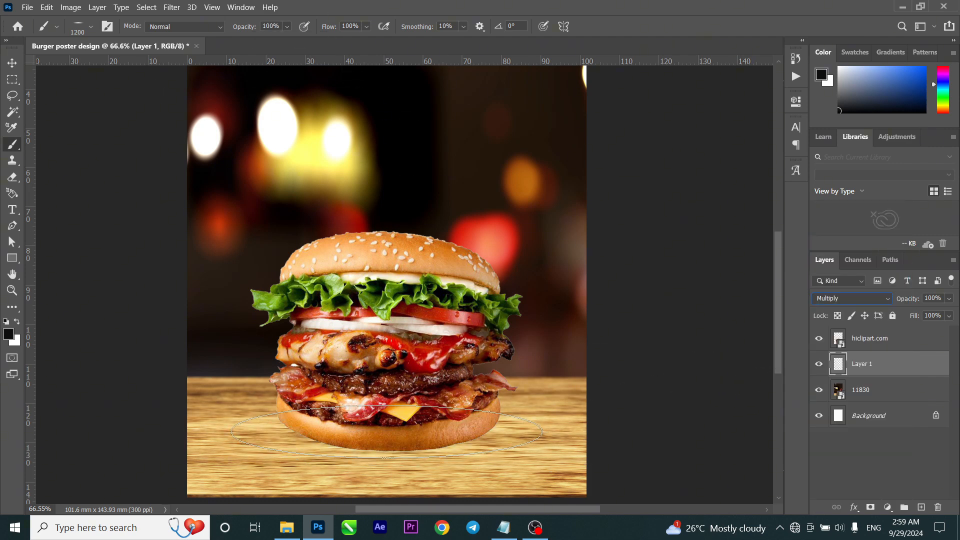
click(387, 431)
click(387, 442)
Stretch the burger's shadow layer vertically so it extends past the poster's lower edge
scroll(349, 493, down, 8)
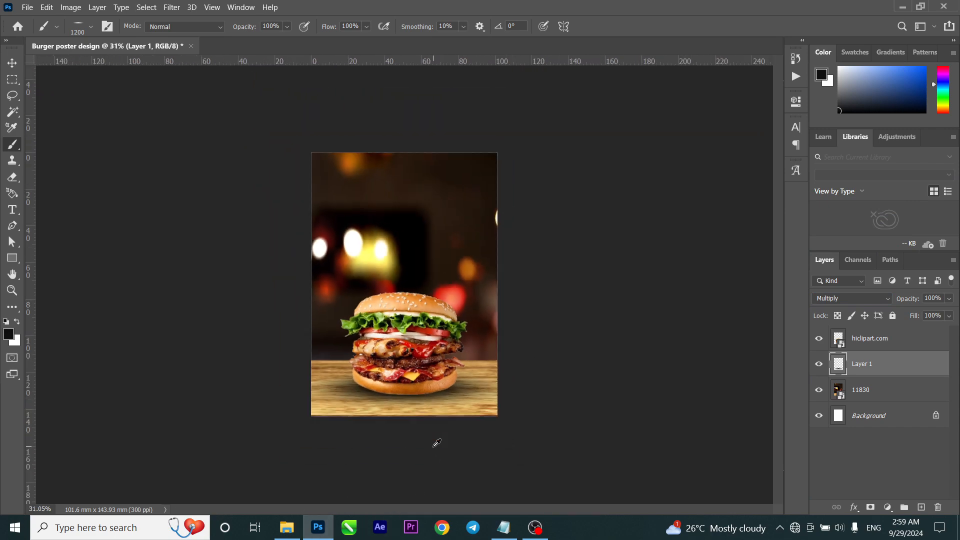
key(ctrl+plus)
key(ctrl+plus)
key(v)
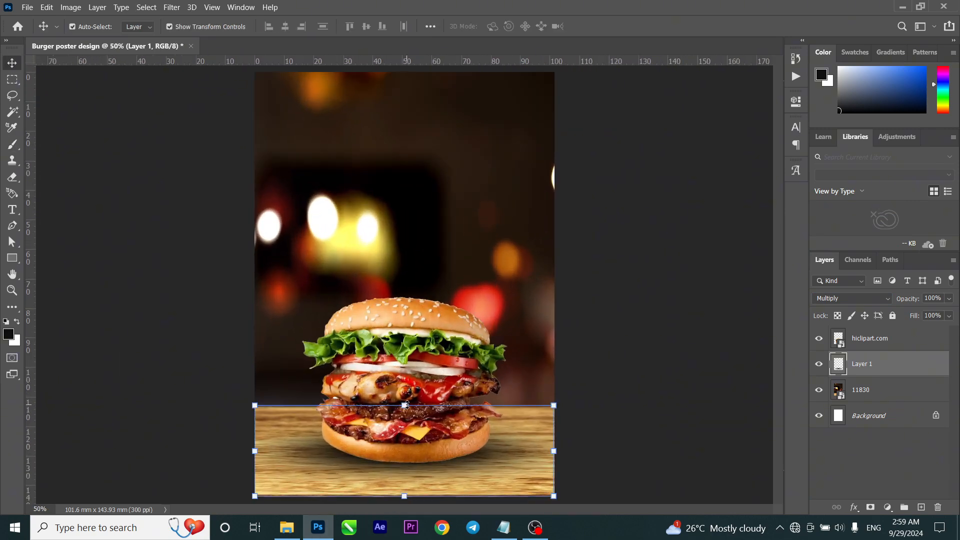
drag(406, 404, 404, 394)
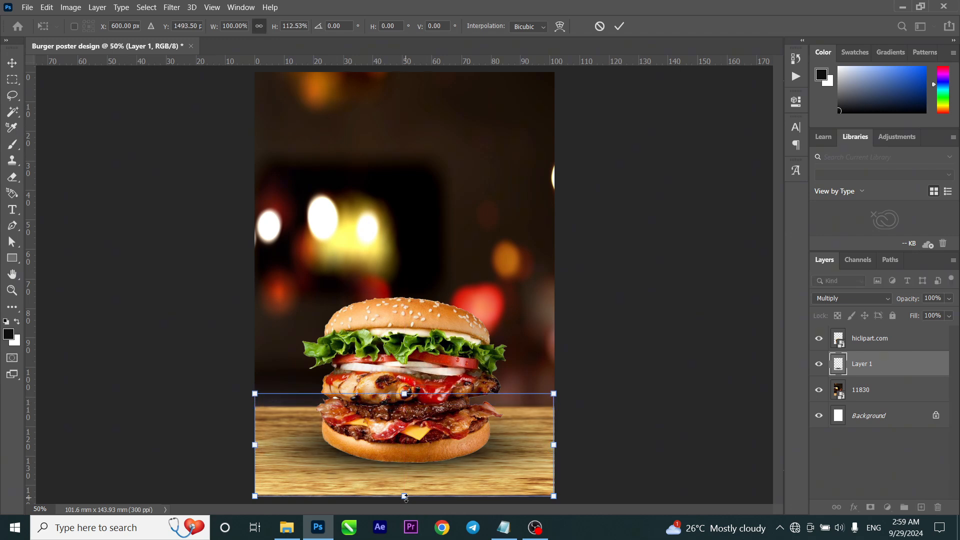
scroll(403, 495, down, 1)
drag(404, 476, 411, 482)
click(619, 26)
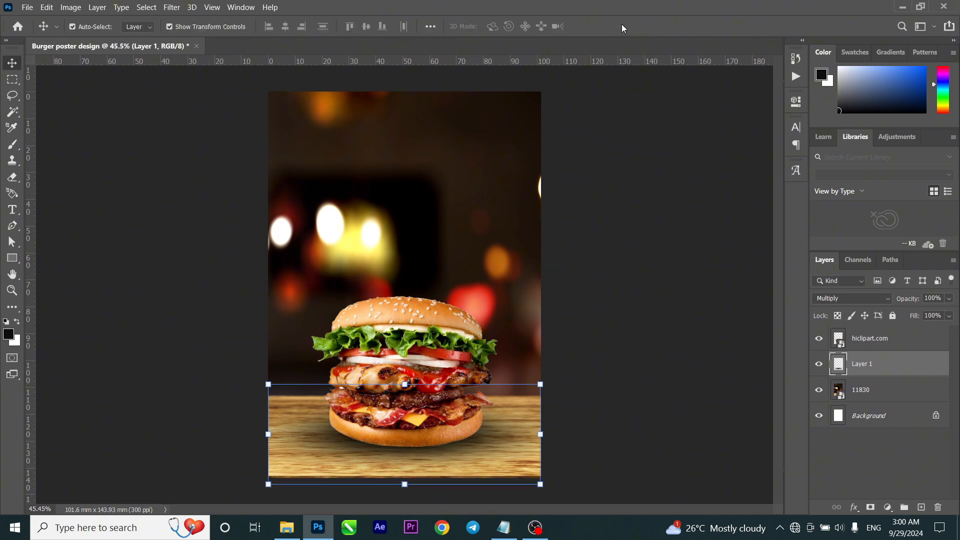
Select the Brush tool, adjust its tip shape and reduce its size to 600 px
scroll(405, 363, up, 2)
scroll(405, 363, up, 1)
click(13, 144)
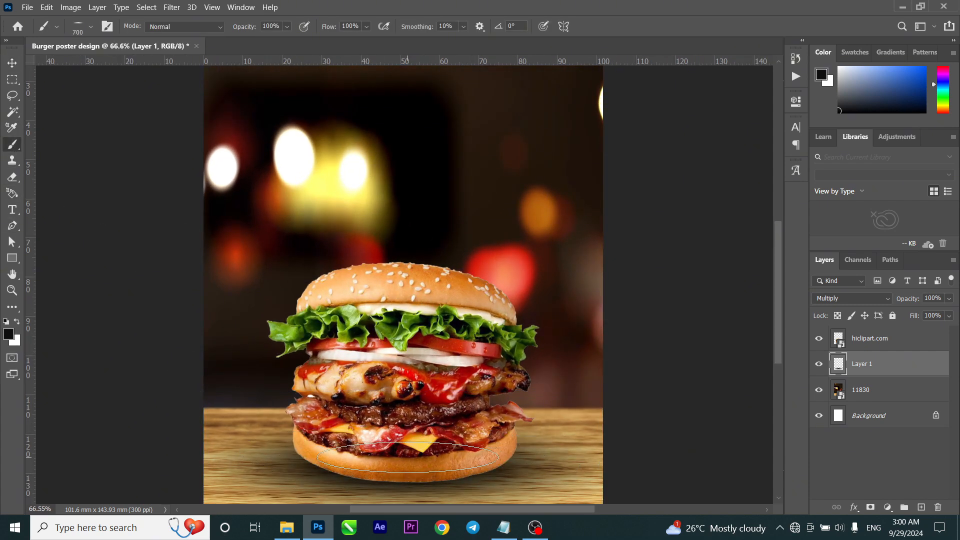
click(79, 28)
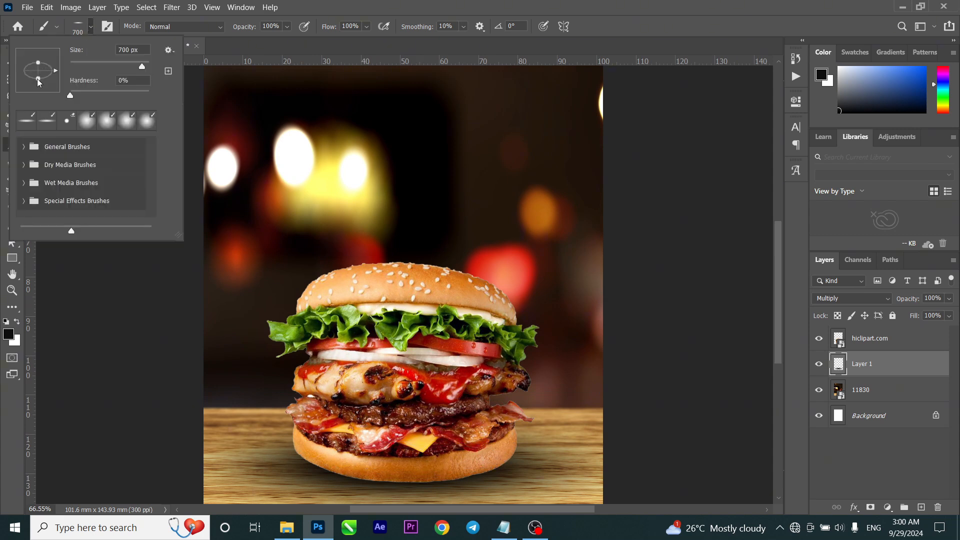
click(56, 31)
click(57, 31)
key([)
scroll(434, 401, down, 1)
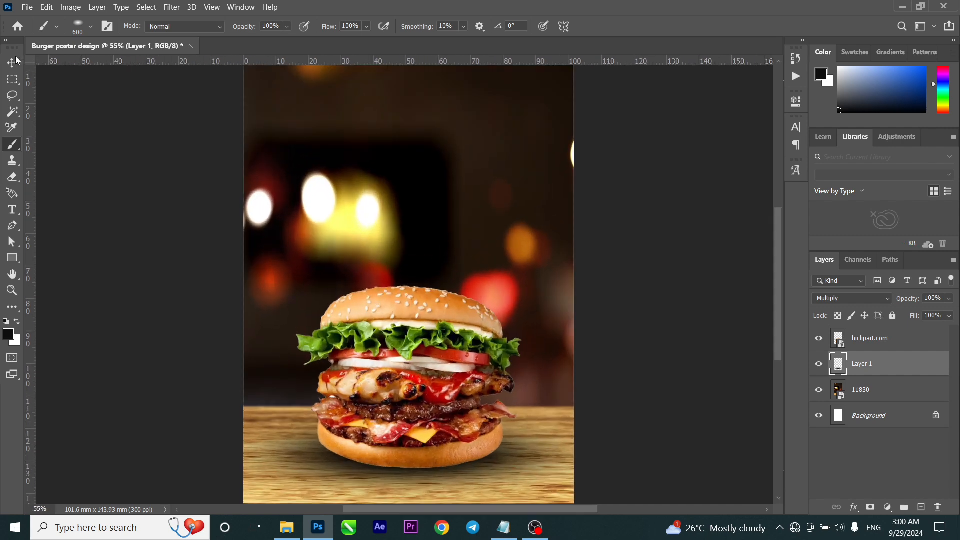
Transform the 11830 background image to shift its lights and table edge slightly lower
click(17, 60)
click(440, 255)
scroll(440, 256, down, 3)
key(ctrl+t)
scroll(403, 409, down, 1)
drag(401, 420, 402, 411)
drag(414, 205, 412, 212)
Move the burger and its shadow layer together slightly down on the table
click(868, 363)
shift+click(868, 345)
drag(409, 339, 408, 345)
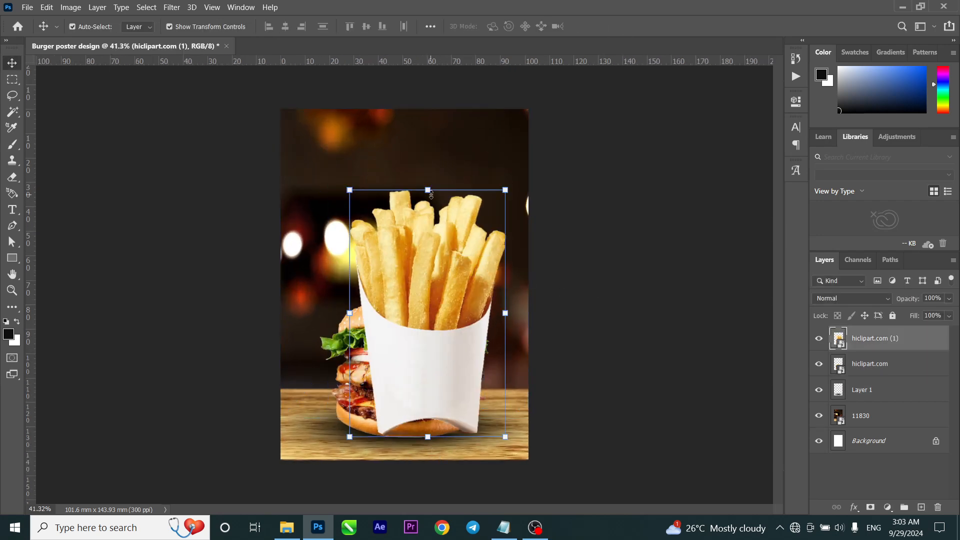
Shrink the fries and place them on the table at the burger's lower right side
click(430, 191)
drag(550, 182, 379, 369)
drag(337, 402, 468, 388)
Enlarge the burger and its shadow layer together slightly
click(869, 368)
shift+click(866, 390)
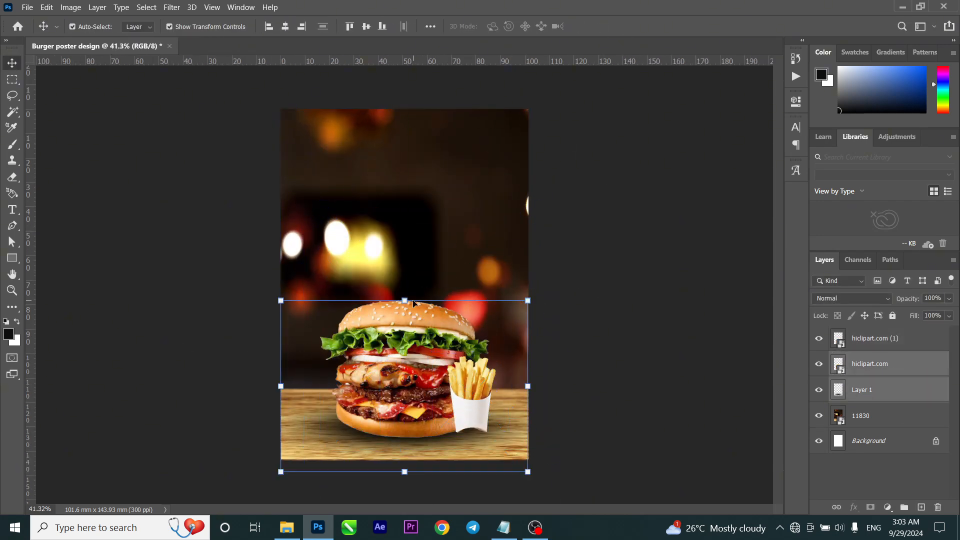
click(412, 300)
click(853, 388)
shift+click(869, 366)
drag(404, 300, 405, 290)
click(620, 27)
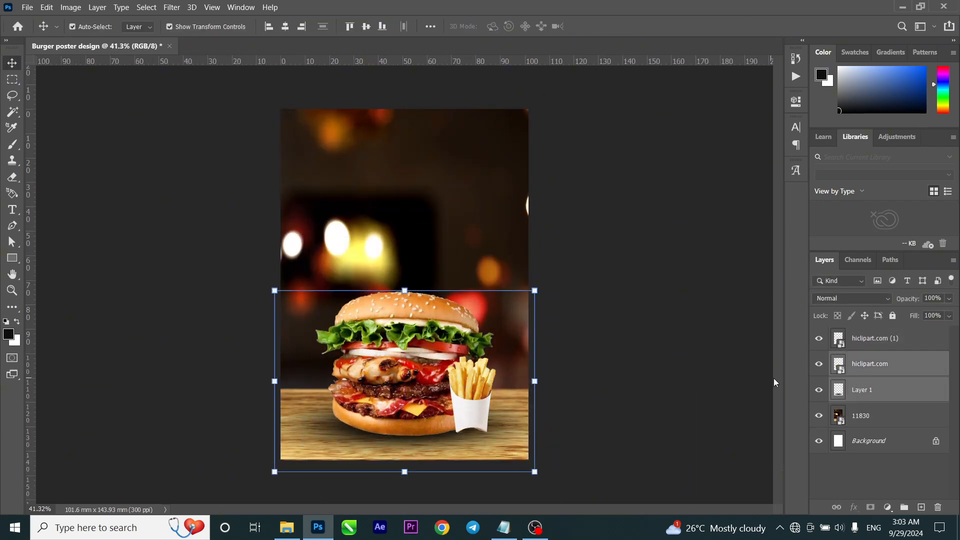
Shift the fries toward the poster's lower right and the burger with its shadow slightly left
drag(467, 417, 482, 425)
scroll(482, 425, up, 5)
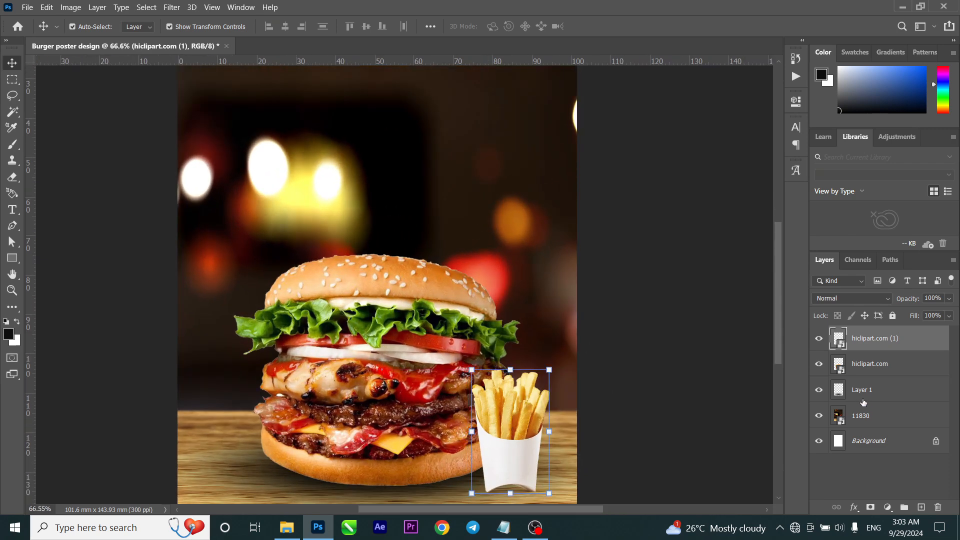
click(863, 392)
shift+click(860, 366)
drag(419, 390, 408, 390)
click(581, 444)
click(522, 425)
scroll(499, 383, down, 3)
Reorder the fries layer beneath Layer 1, and enlarge and tilt the fries so they rise behind the burger's right side
click(834, 364)
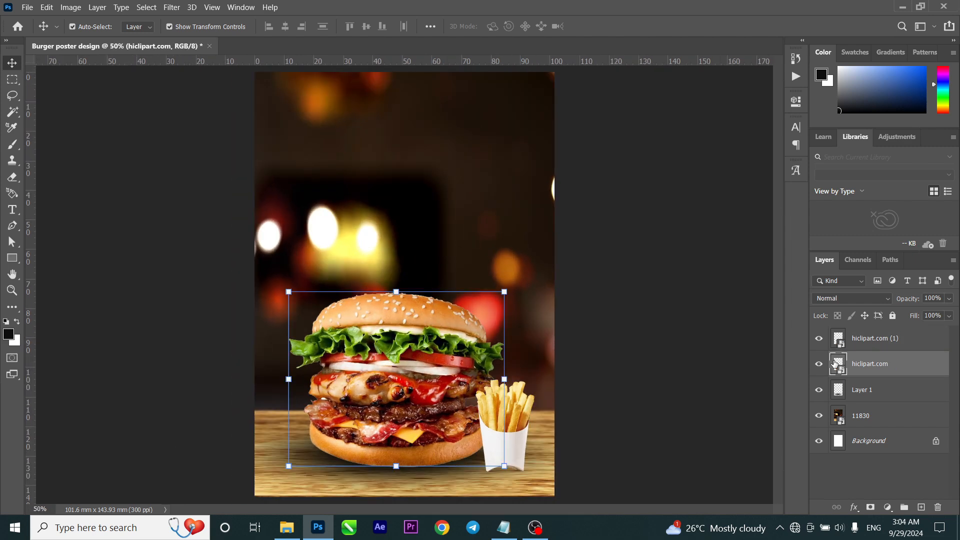
drag(837, 341, 841, 402)
drag(504, 380, 504, 254)
drag(532, 282, 457, 224)
drag(553, 188, 579, 222)
drag(507, 210, 520, 150)
drag(464, 193, 490, 212)
drag(621, 195, 580, 225)
drag(464, 240, 475, 224)
click(598, 26)
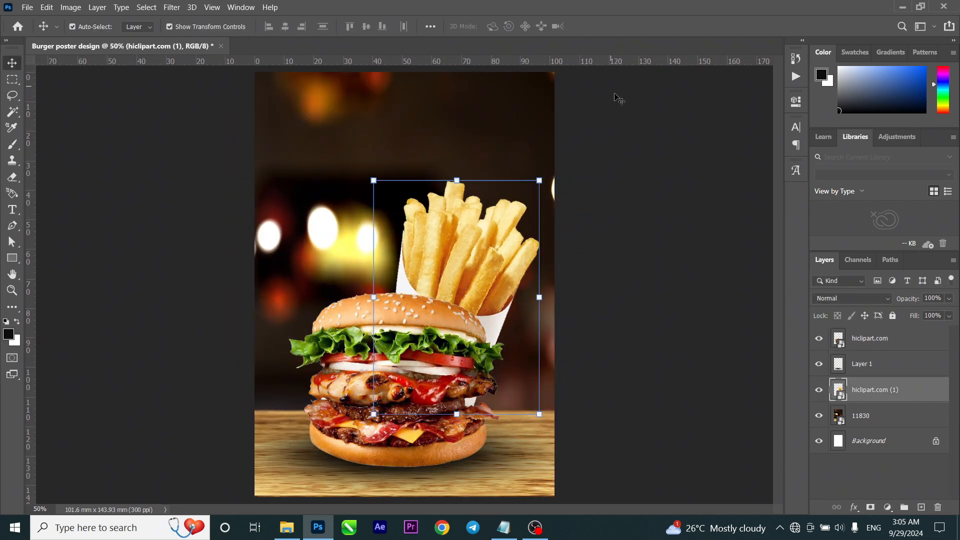
Scale the burger and its shadow to about 106.6%, centred on the poster, and shift the fries right and slightly down
click(614, 95)
click(858, 391)
click(854, 366)
shift+click(850, 343)
drag(400, 357, 440, 230)
key(ctrl+z)
drag(397, 291, 403, 277)
drag(390, 353, 397, 360)
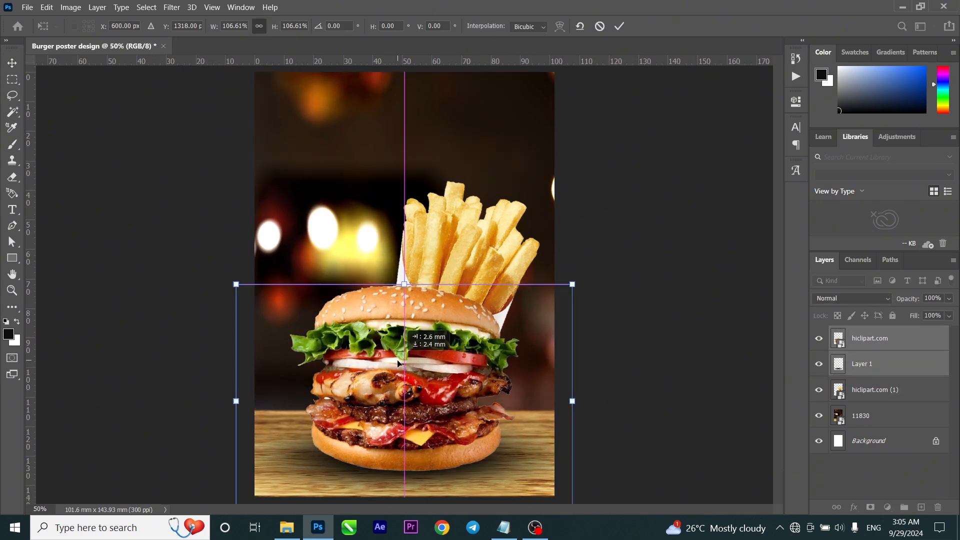
click(620, 24)
drag(488, 230, 510, 239)
click(637, 233)
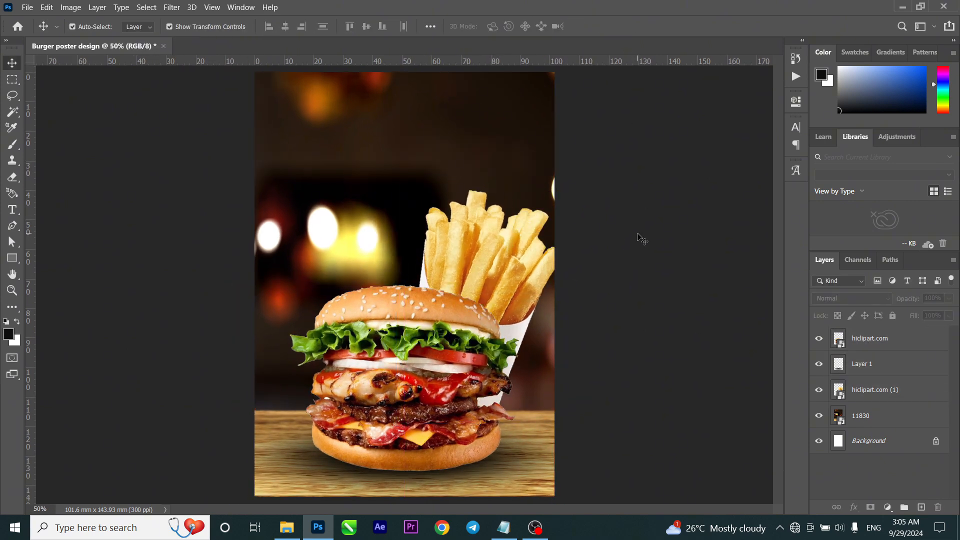
Place the Coca-Cola glass image into the poster and reorder its layer between Layer 1 and the fries
click(287, 527)
double_click(212, 97)
drag(686, 184, 430, 280)
click(618, 26)
drag(868, 333, 869, 397)
Scale and tilt the Coca-Cola glass to the left and position it behind the burger's upper left side
key(ctrl+t)
drag(561, 287, 552, 241)
drag(395, 236, 353, 259)
drag(357, 221, 350, 220)
click(598, 26)
Rotate the fries to about 17.5°, scale them to about 46.5% and move them up and slightly left
click(487, 235)
key(ctrl+t)
drag(574, 187, 583, 195)
drag(515, 191, 522, 173)
drag(494, 230, 482, 221)
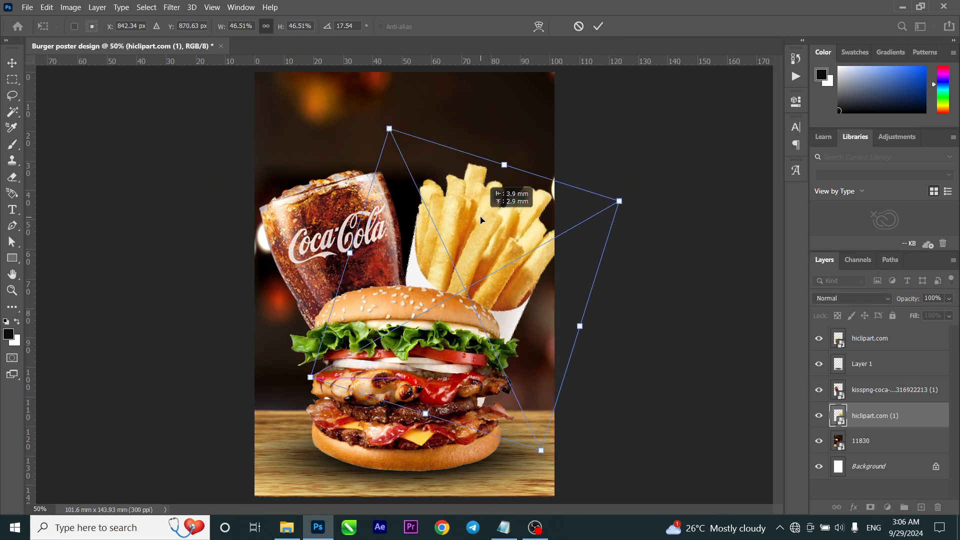
click(597, 26)
click(624, 107)
Outline the wooden table on layer 11830 with the Pen tool, convert the path to a selection and copy it to a new layer
click(853, 443)
click(12, 225)
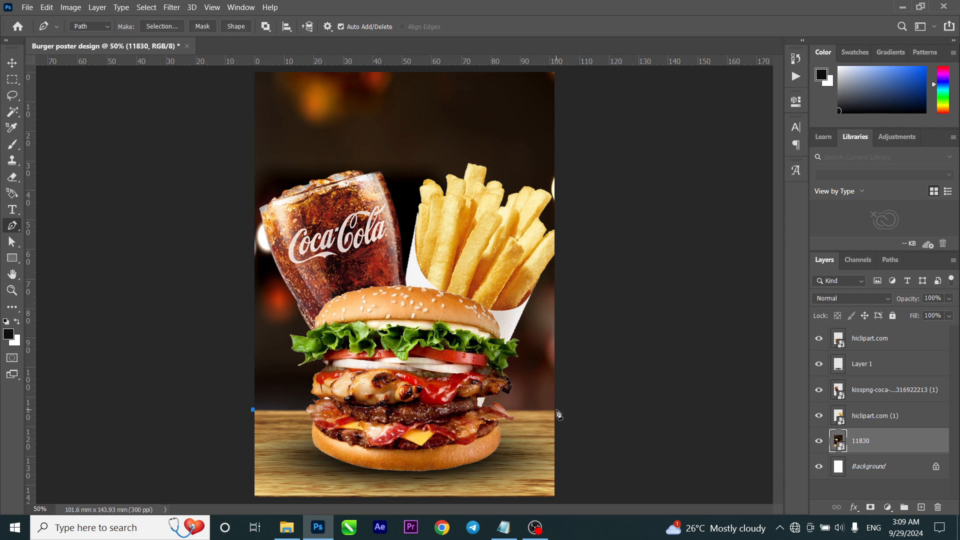
right_click(253, 415)
right_click(422, 451)
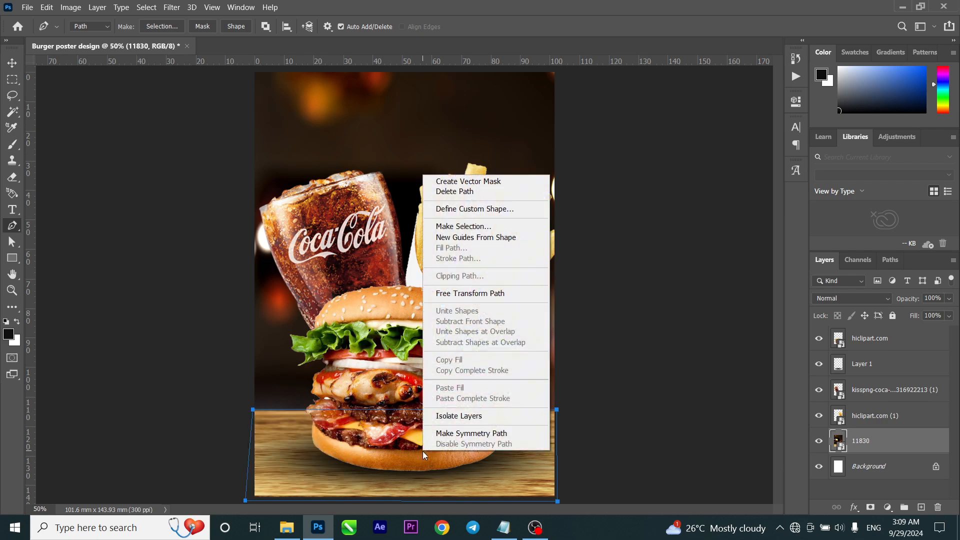
click(463, 226)
click(545, 133)
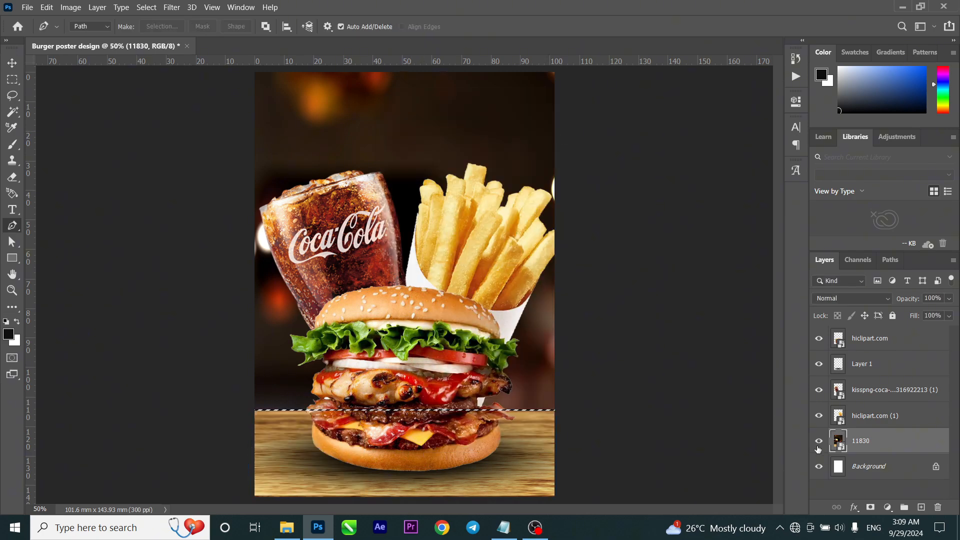
key(ctrl+j)
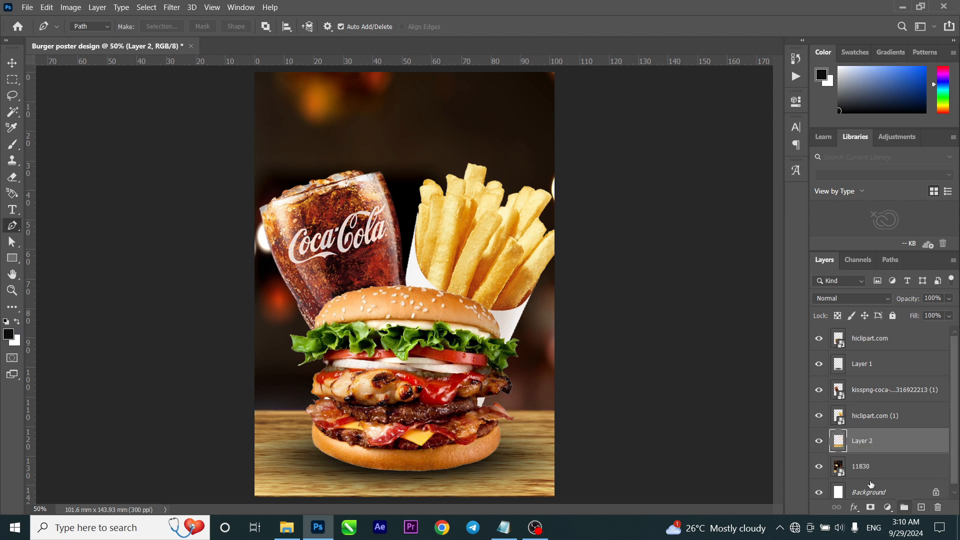
click(819, 466)
click(819, 466)
click(819, 466)
click(819, 466)
Add a Levels adjustment clipped to Layer 2, with black input 122 and midtone 0.91, to boost the wooden table's contrast
click(888, 507)
click(867, 341)
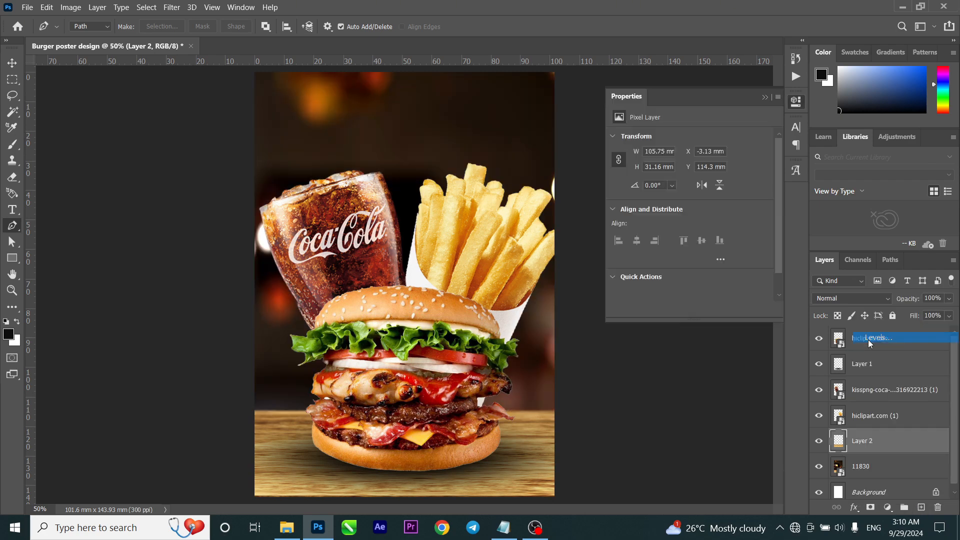
drag(631, 228, 734, 240)
click(689, 310)
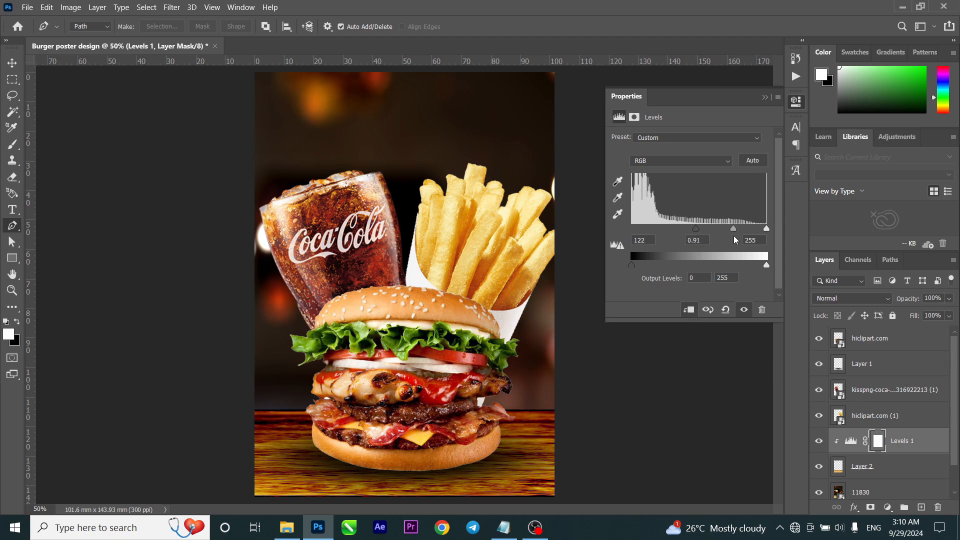
click(765, 97)
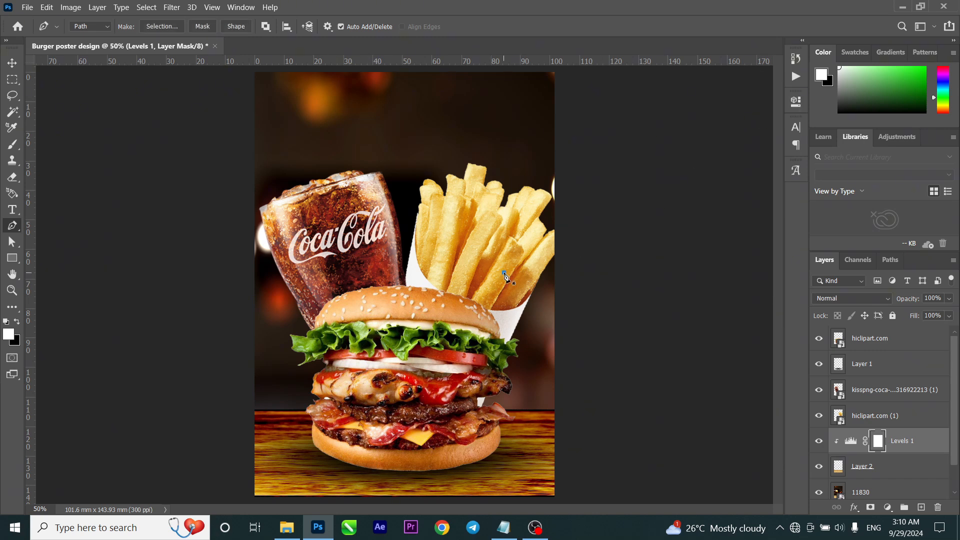
Place fire image 448629 directly above layer 11830, align it with the poster's upper edge and scale it to 15%
click(14, 64)
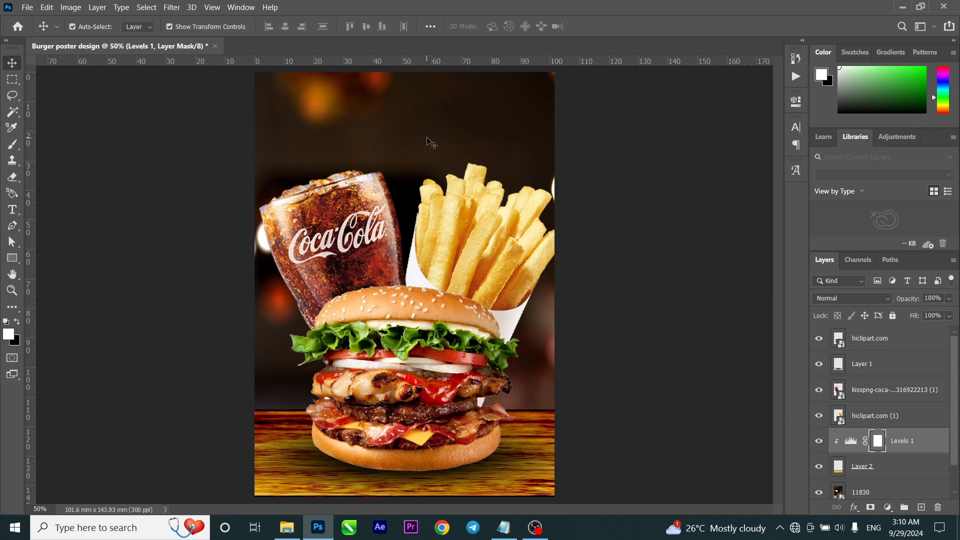
click(429, 142)
click(286, 527)
drag(916, 98, 460, 352)
drag(404, 199, 404, 109)
scroll(402, 107, down, 2)
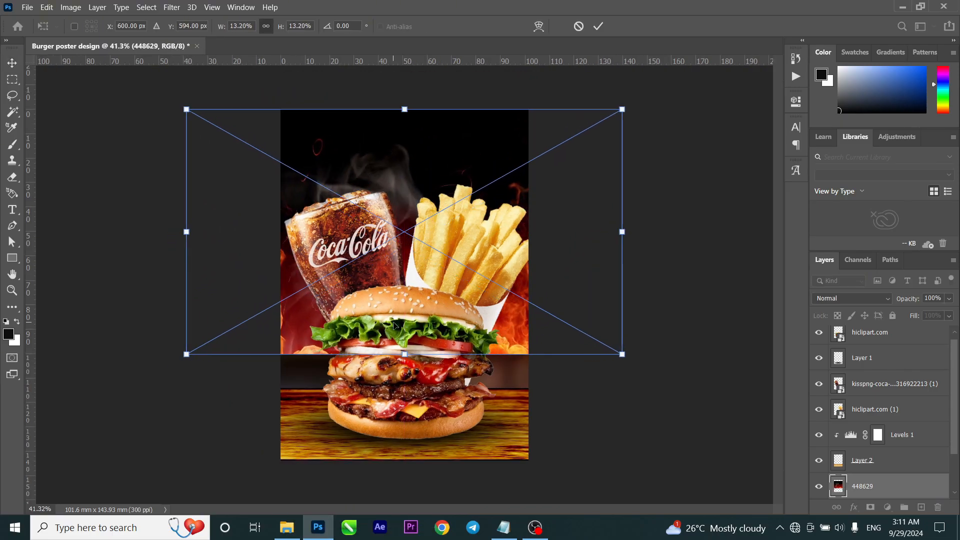
drag(405, 354, 405, 389)
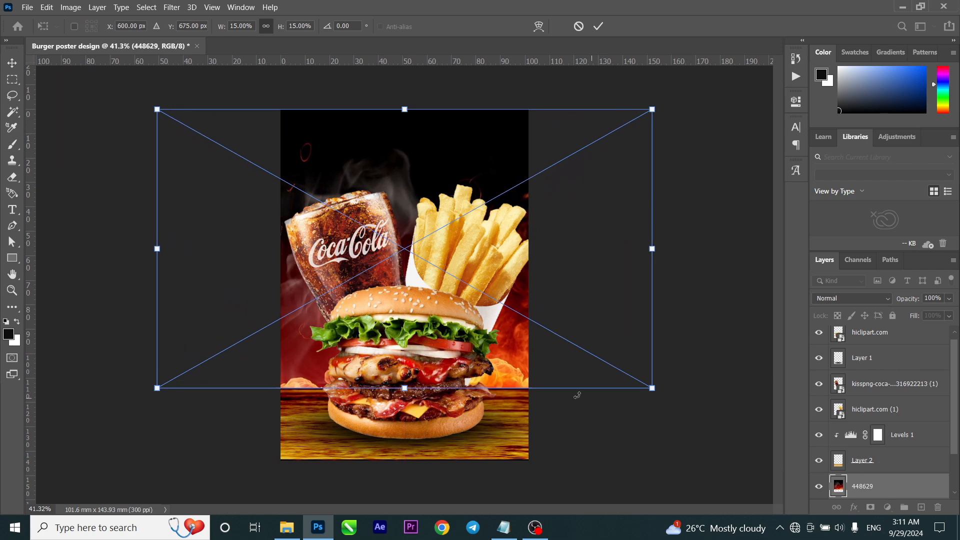
click(599, 27)
Set the fire layer's blend mode to Screen and shift the image left to X 139 px
click(856, 299)
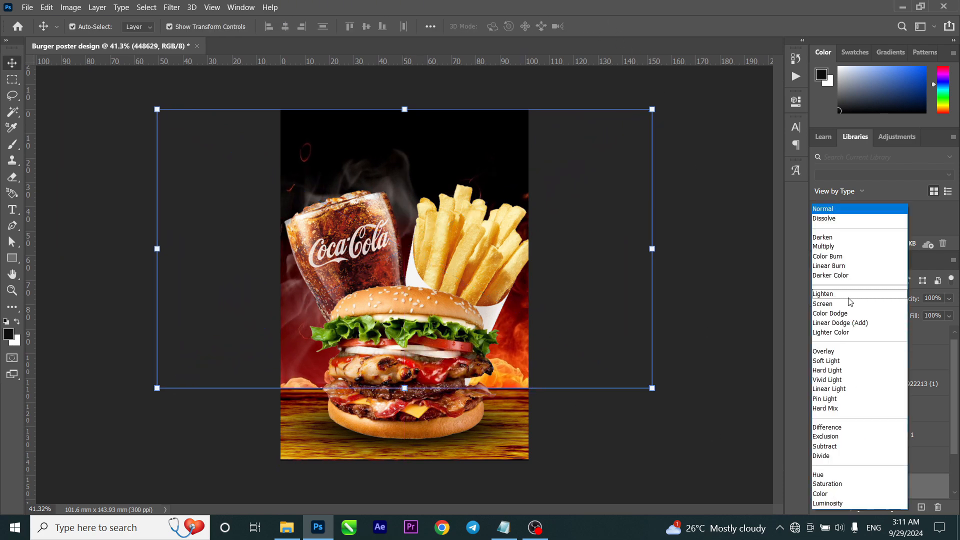
click(823, 307)
key(ctrl+t)
drag(404, 388, 383, 383)
drag(404, 161, 283, 167)
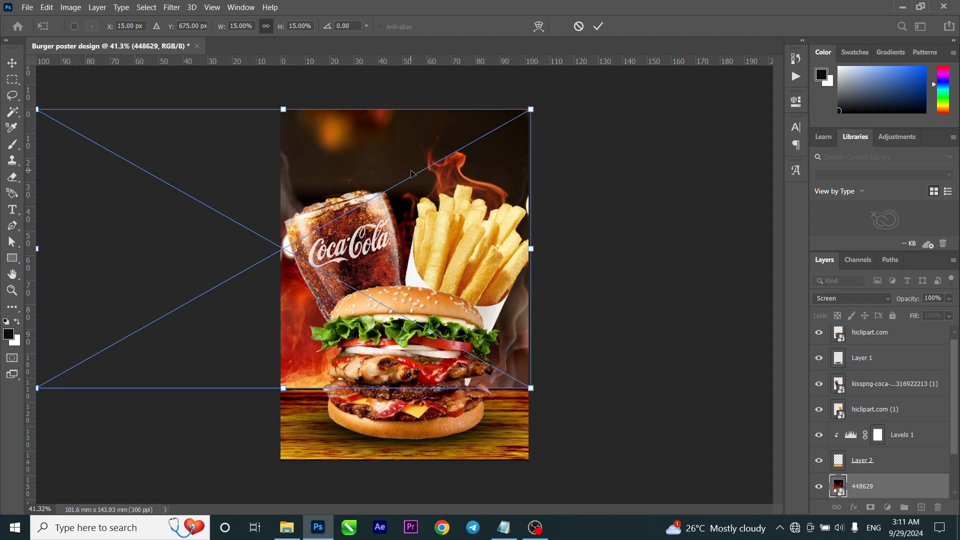
drag(409, 175, 434, 175)
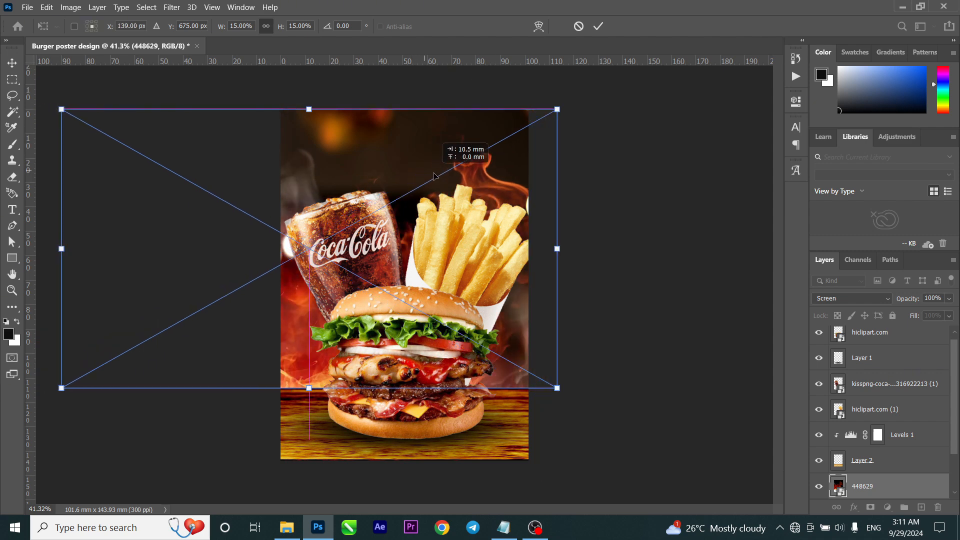
click(598, 26)
Add a Levels adjustment clipped to layer 11830 and adjust its black and midtone inputs to darken the bokeh background
scroll(880, 440, down, 2)
click(854, 465)
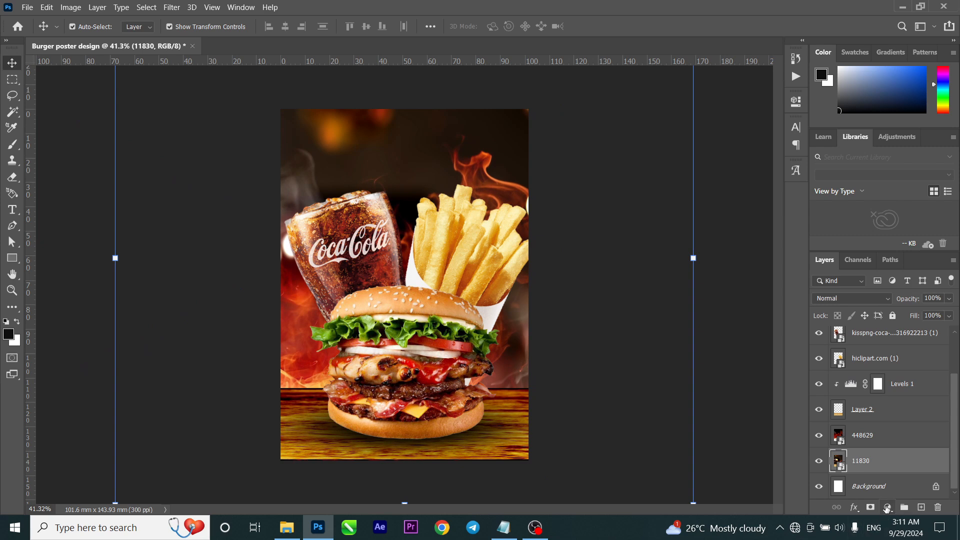
click(886, 507)
click(878, 332)
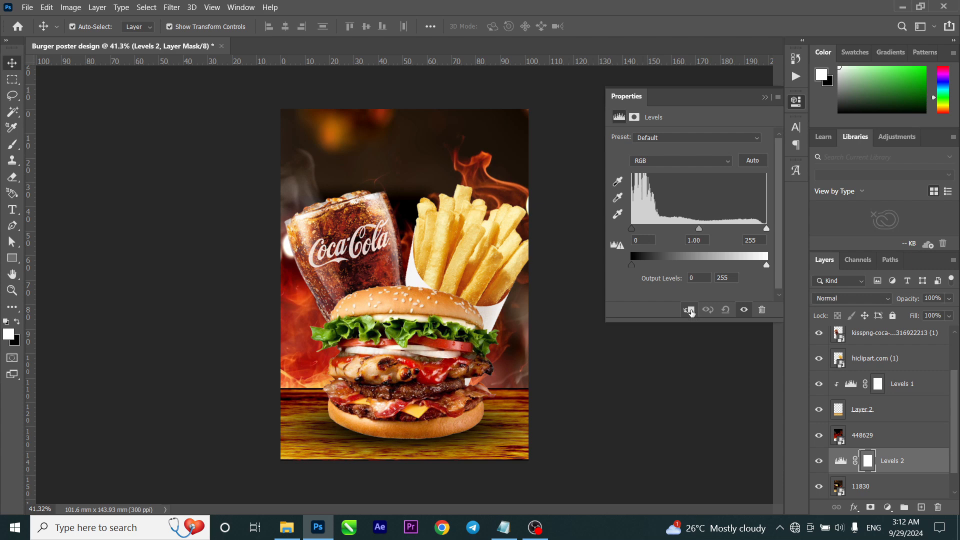
drag(632, 229, 671, 238)
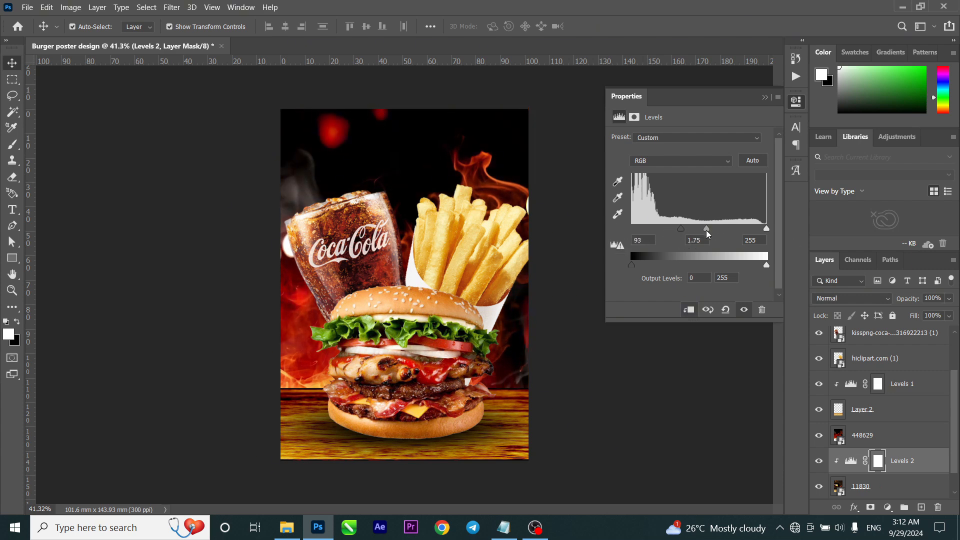
drag(707, 231, 720, 247)
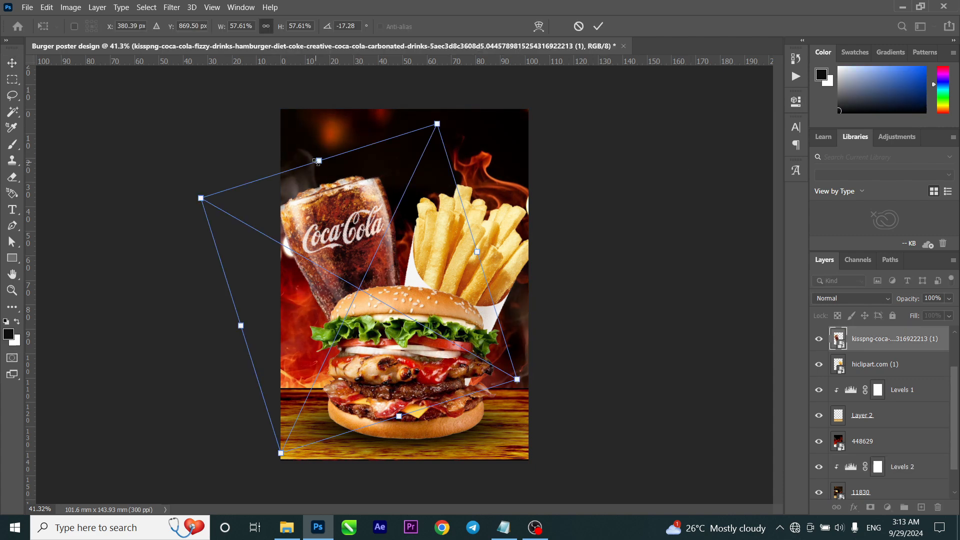
Stretch the wooden table on Layer 2 upward to about 128% of its height
click(398, 390)
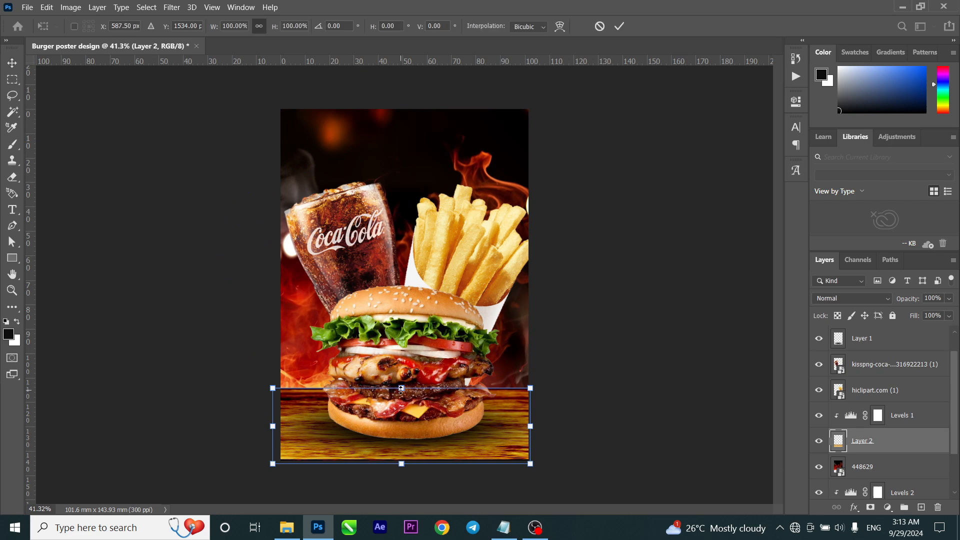
drag(398, 389, 399, 368)
drag(401, 463, 397, 468)
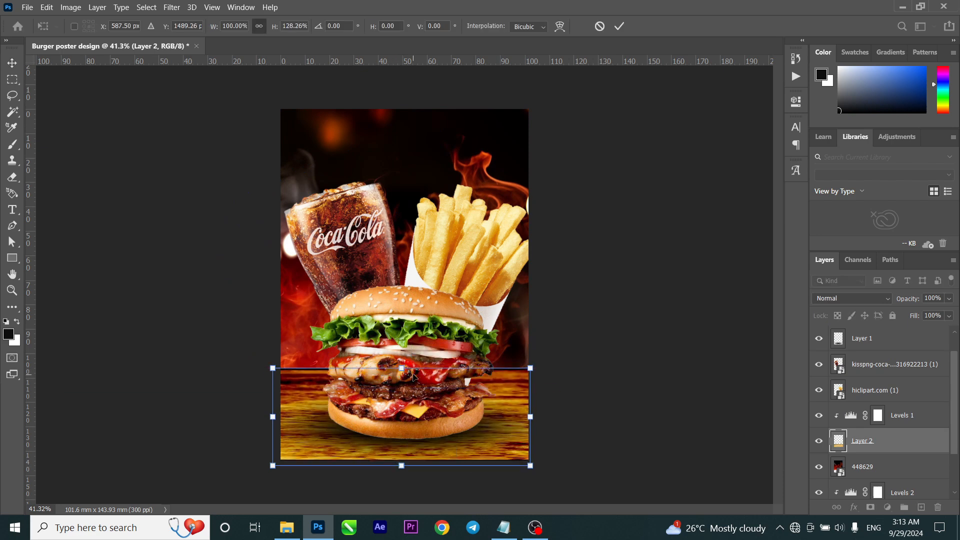
drag(402, 369, 402, 370)
click(634, 264)
Shrink and lower the fries, and scale the burger and its shadow layer down slightly toward the table
click(490, 289)
drag(536, 184, 540, 196)
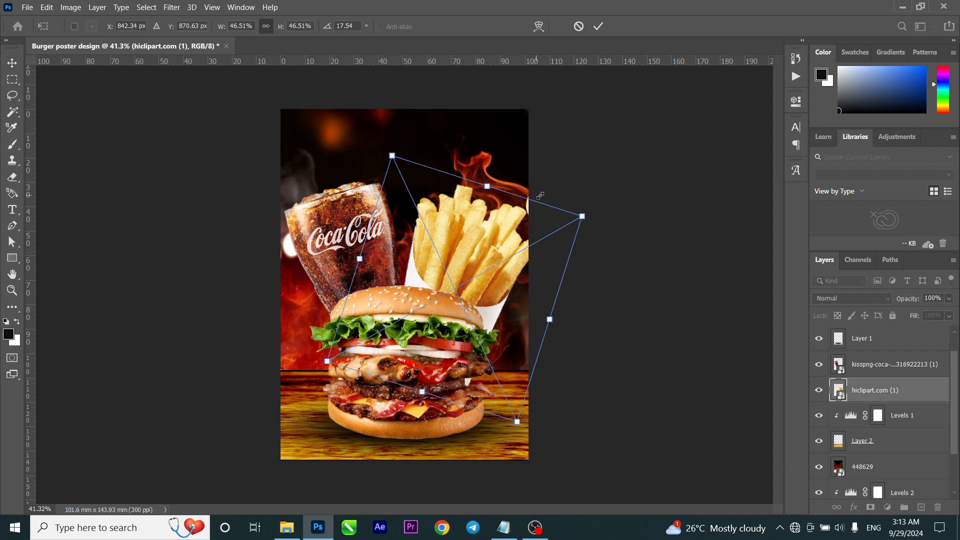
click(598, 26)
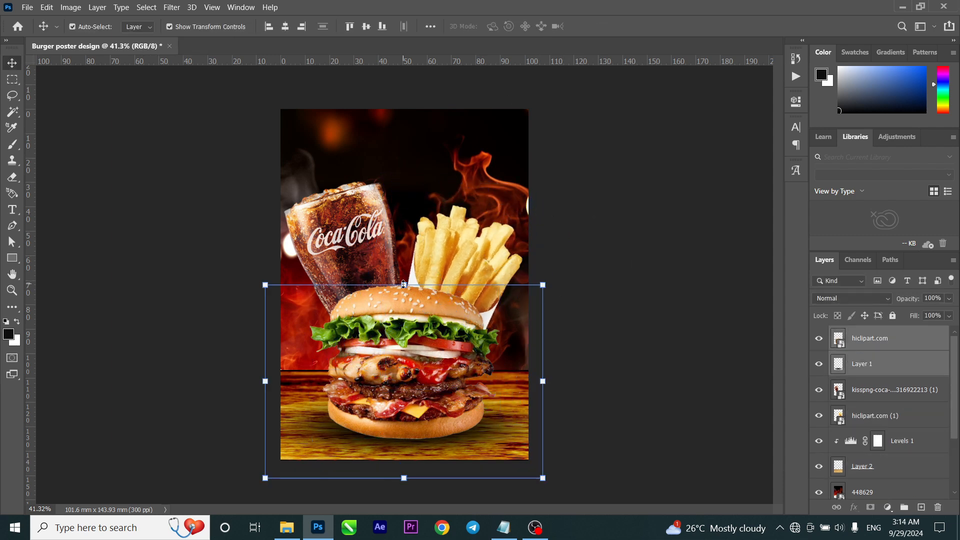
drag(403, 284, 403, 297)
click(619, 26)
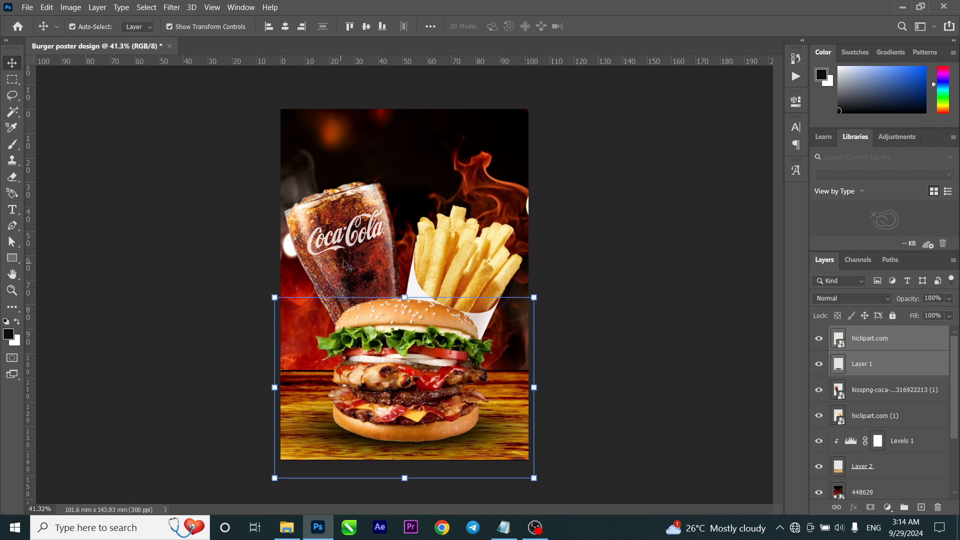
Lower the Coca-Cola glass slightly and adjust the tilt and position of the fries behind the burger
drag(344, 236, 348, 247)
drag(474, 270, 473, 269)
drag(526, 194, 530, 198)
key(Return)
drag(471, 253, 504, 255)
Transform and lower the Coca-Cola glass, and move its layer directly below the fries layer
click(358, 224)
key(ctrl+t)
click(603, 27)
drag(356, 253, 359, 271)
drag(872, 397, 871, 426)
click(650, 255)
drag(361, 244, 361, 240)
click(642, 400)
Select the burger and its shadow on Layer 1 together and shift both up slightly
click(846, 366)
shift+click(852, 341)
key(ctrl+z)
key(ctrl+z)
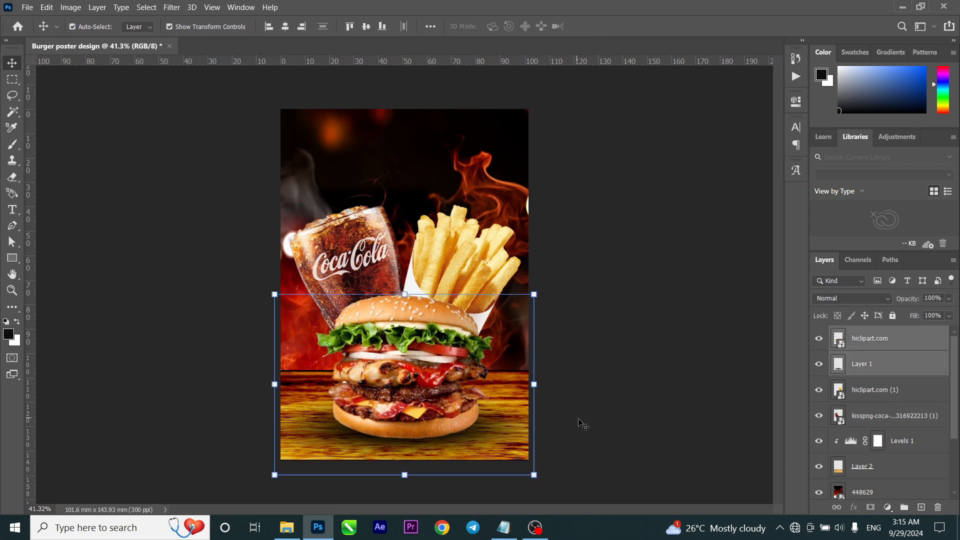
Add the title HOT BURGER in 48 pt Impact above the Coca-Cola glass
click(12, 209)
click(339, 165)
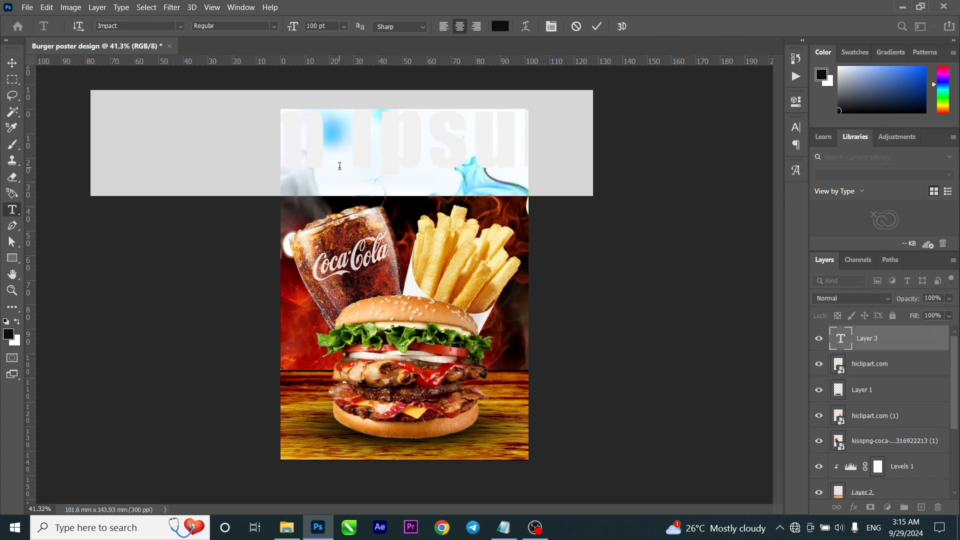
click(344, 27)
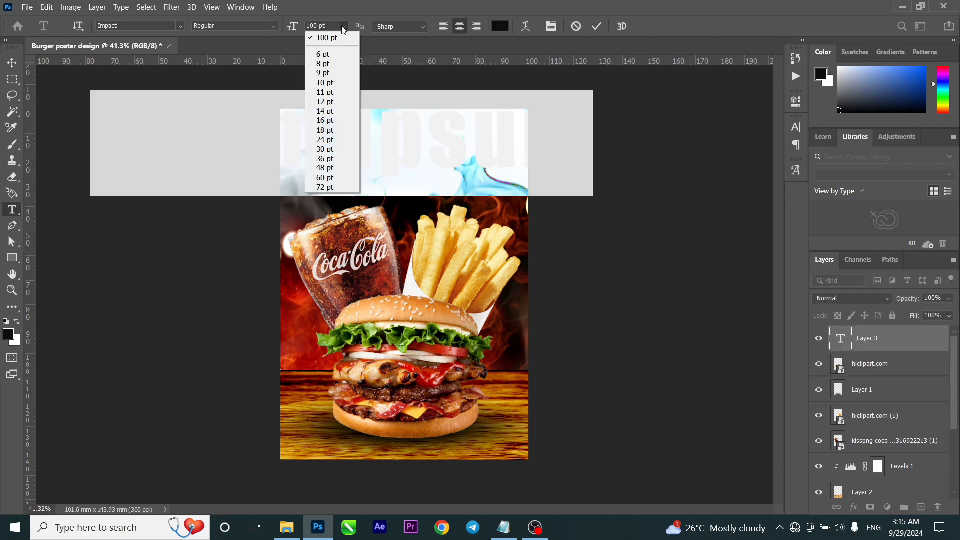
click(324, 168)
text(HOT)
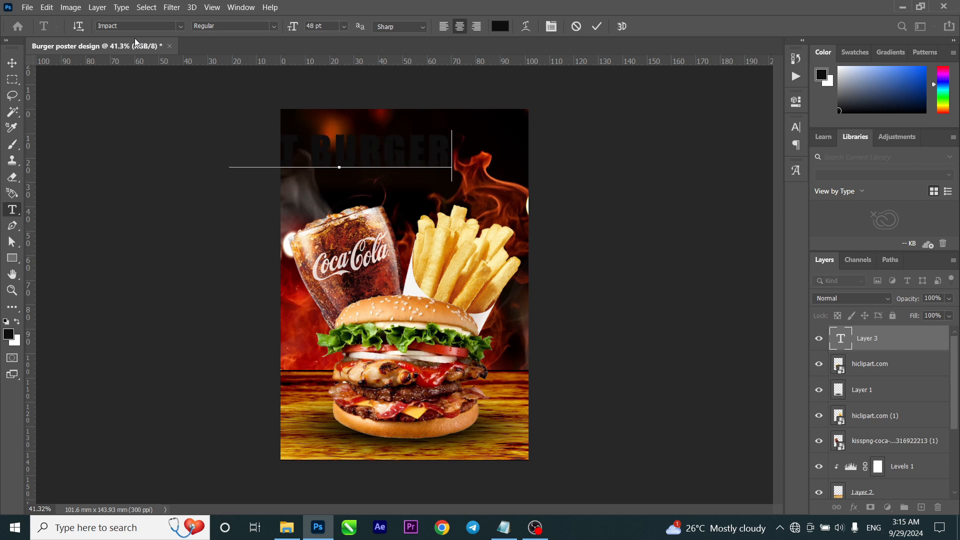
Change the colour of the whole HOT BURGER title to white
key(ctrl+a)
click(503, 27)
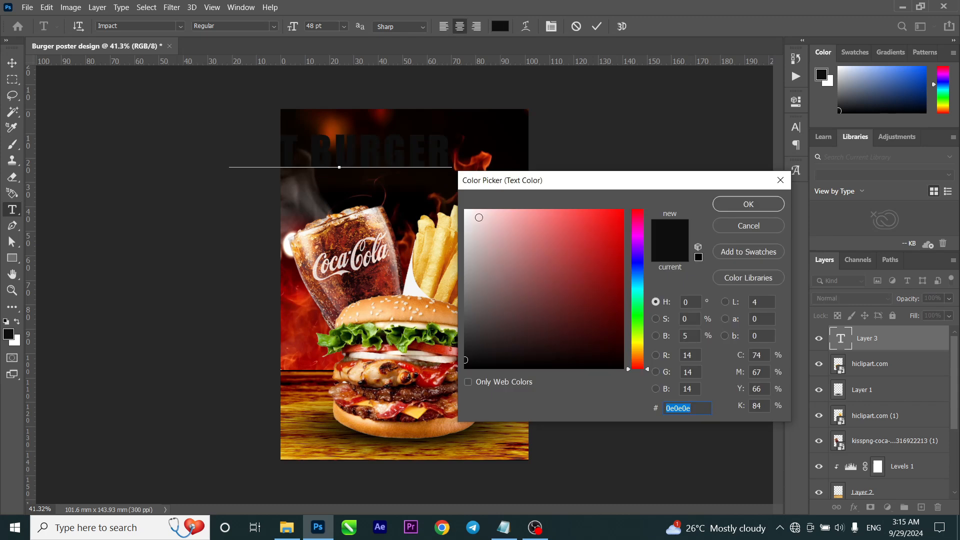
click(466, 209)
click(779, 204)
click(597, 27)
Move the HOT BURGER title fully onto the poster and set its character tracking to 0
key(v)
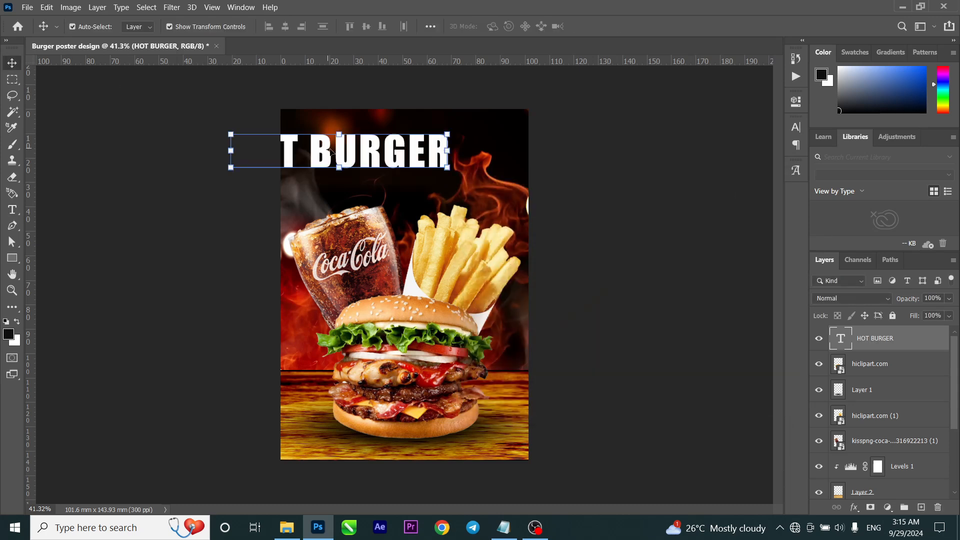
drag(384, 159, 454, 159)
double_click(453, 159)
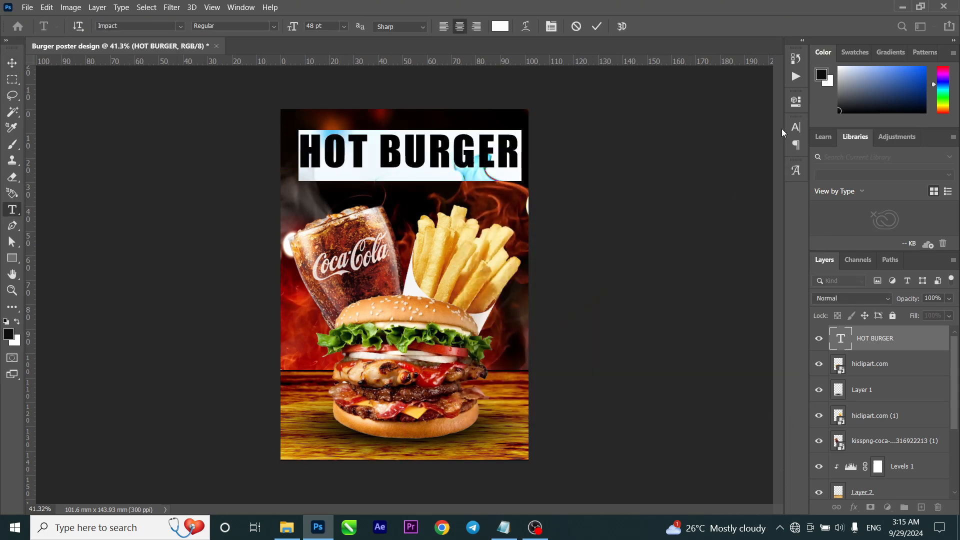
key(ctrl+t)
click(774, 172)
click(761, 247)
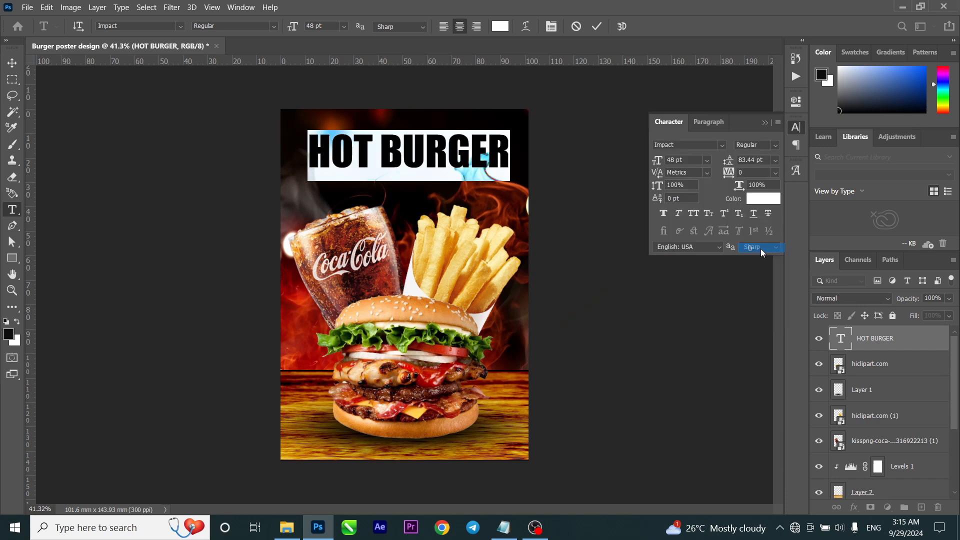
click(596, 26)
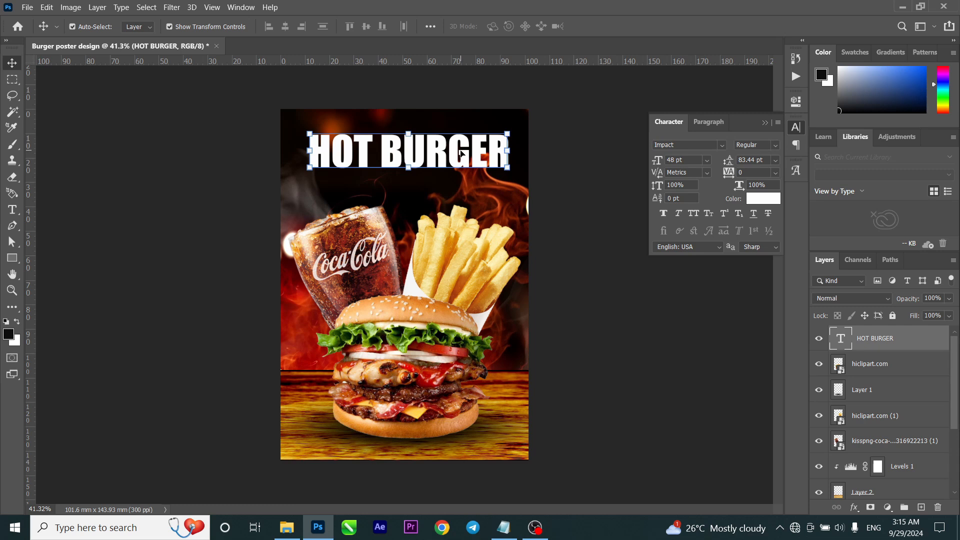
Lower the HOT BURGER title slightly and centre it horizontally on the canvas
drag(456, 157, 459, 170)
key(ctrl+a)
click(284, 26)
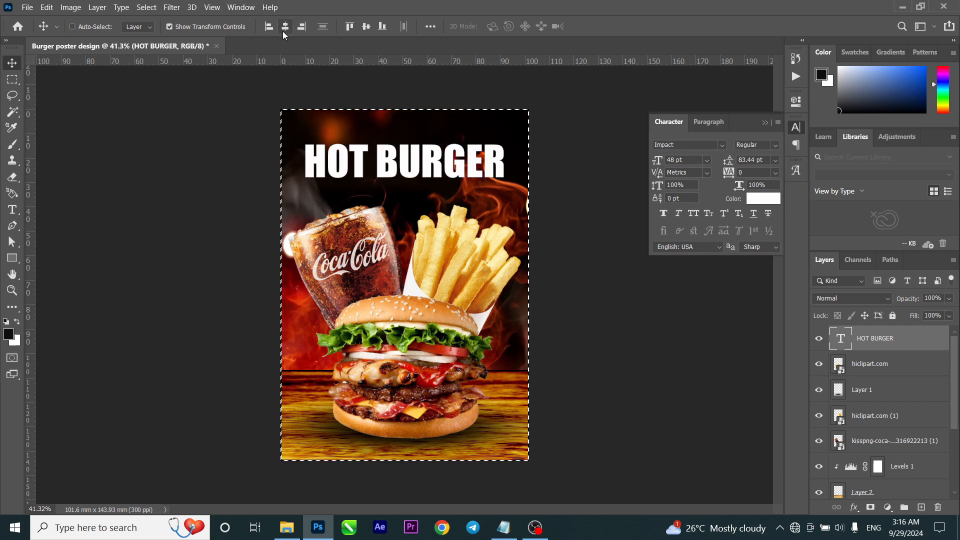
key(ctrl+d)
click(770, 125)
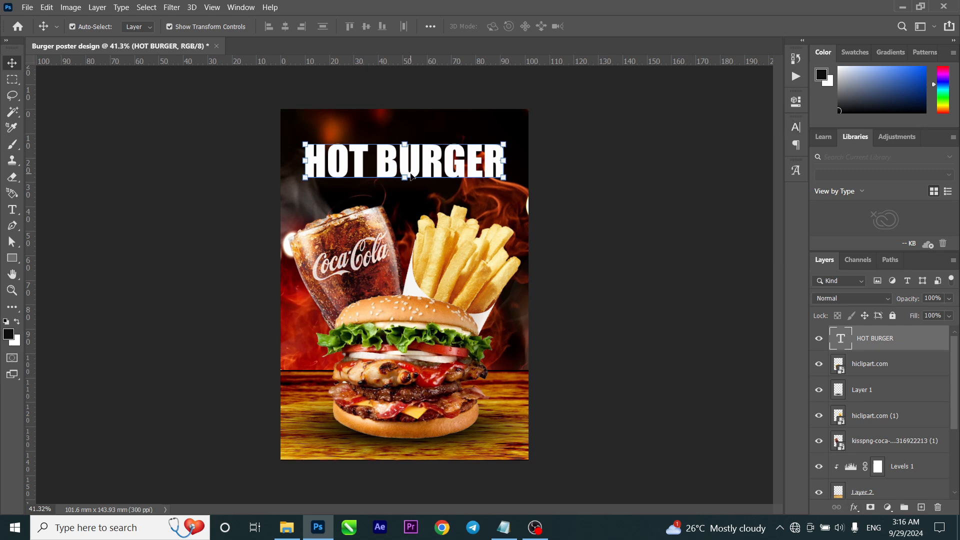
Scale the fire image on layer 448629 down to about 14.56%
click(317, 204)
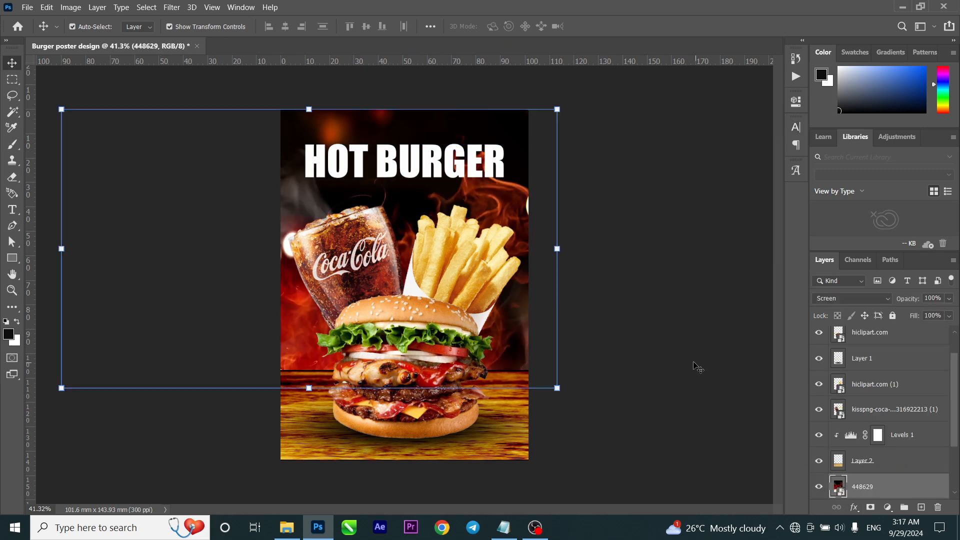
key(ctrl+minus)
mouse_move(531, 255)
mouse_down()
mouse_move(498, 256)
mouse_move(540, 255)
mouse_move(508, 253)
mouse_move(519, 255)
mouse_up()
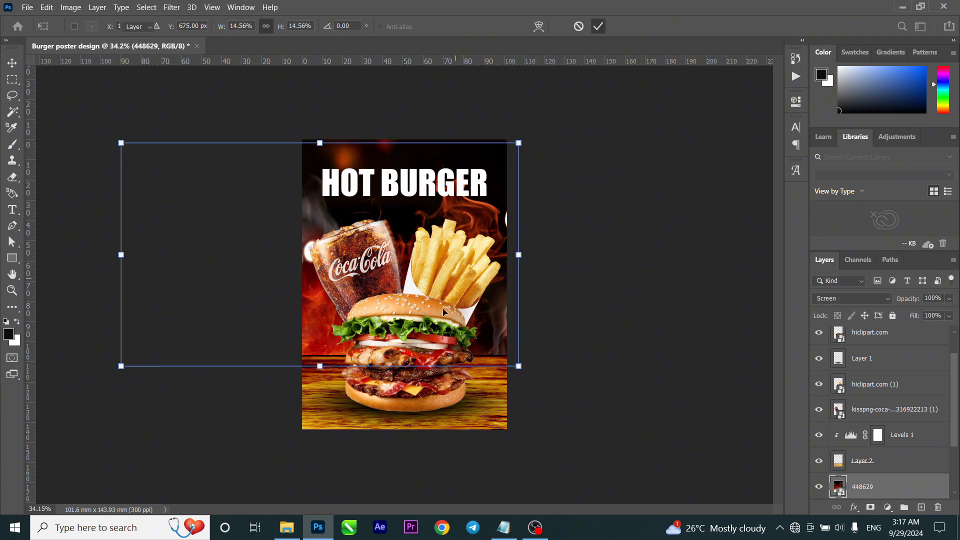
click(597, 26)
Scale the bokeh image on layer 11830 down to about 9.86% by 12.46% and position it over the whole poster
scroll(852, 469, down, 3)
click(851, 468)
click(817, 463)
click(816, 463)
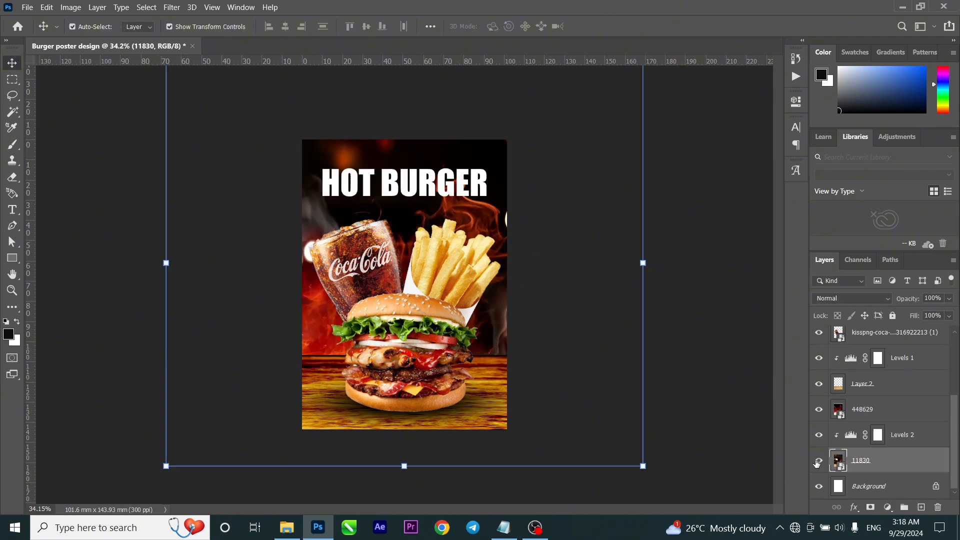
scroll(435, 159, down, 3)
click(406, 115)
drag(406, 115, 395, 161)
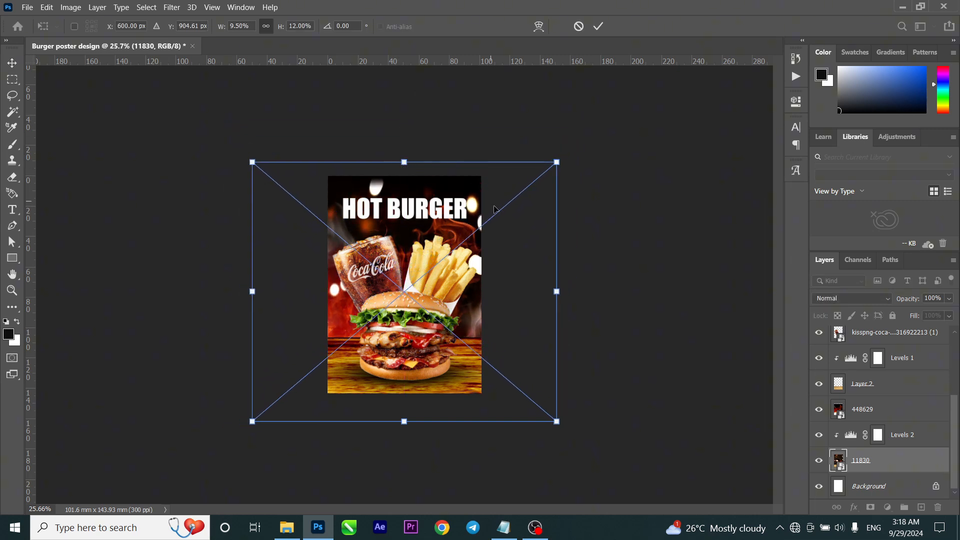
drag(528, 247, 521, 246)
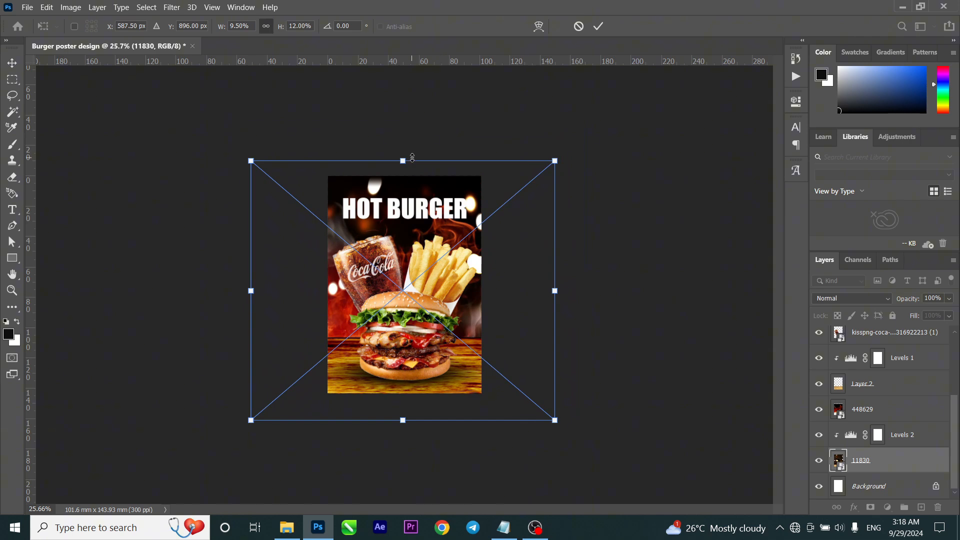
mouse_move(411, 158)
mouse_down()
mouse_move(417, 148)
mouse_move(414, 163)
mouse_move(425, 163)
mouse_up()
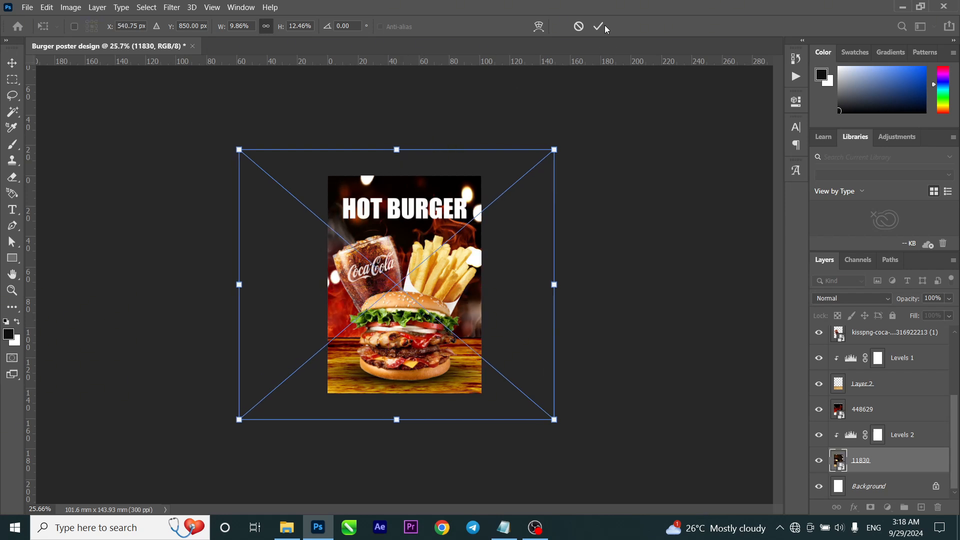
click(599, 26)
Darken the bokeh image by setting the midtones of the Levels 2 adjustment to 0.46
double_click(856, 436)
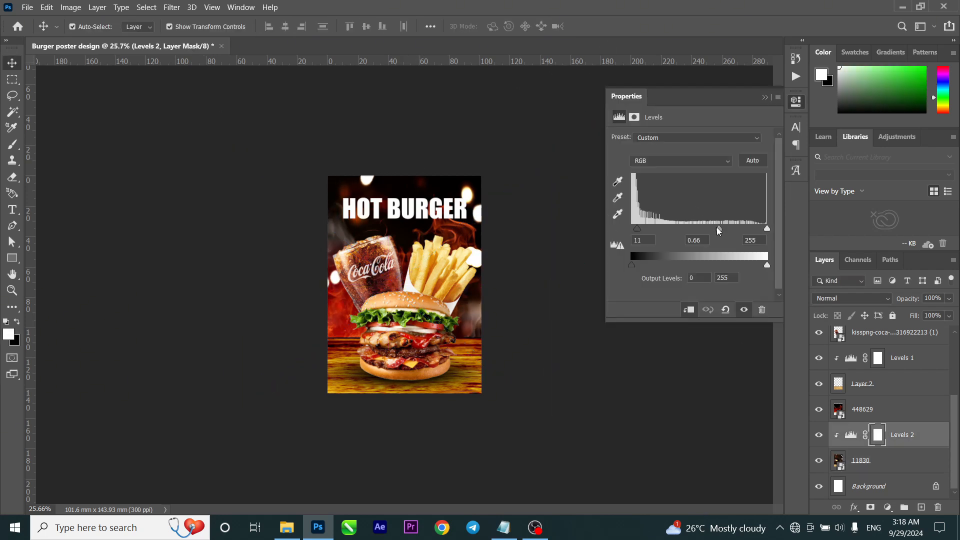
drag(719, 230, 734, 239)
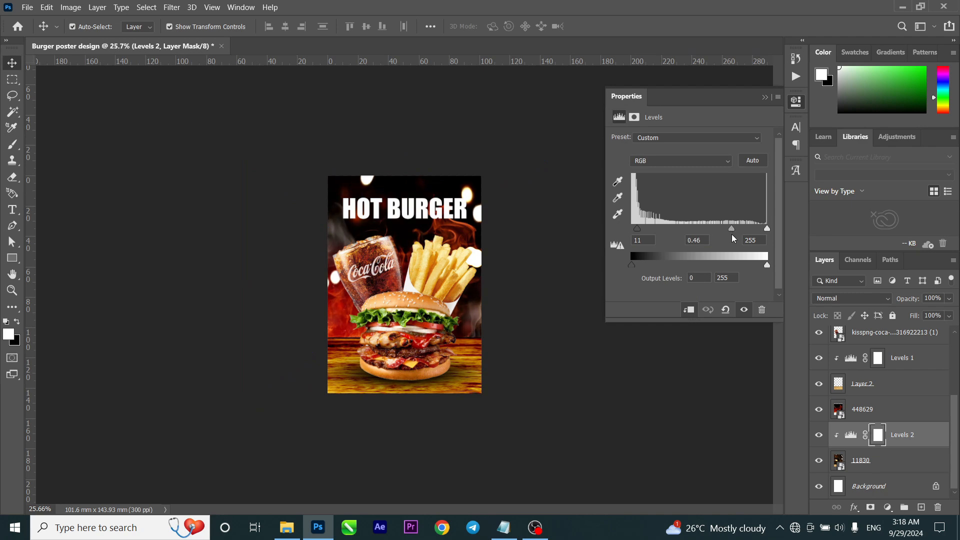
click(766, 98)
Reduce the HOT BURGER title's font size slightly and move the title up a little
scroll(407, 400, up, 5)
click(418, 157)
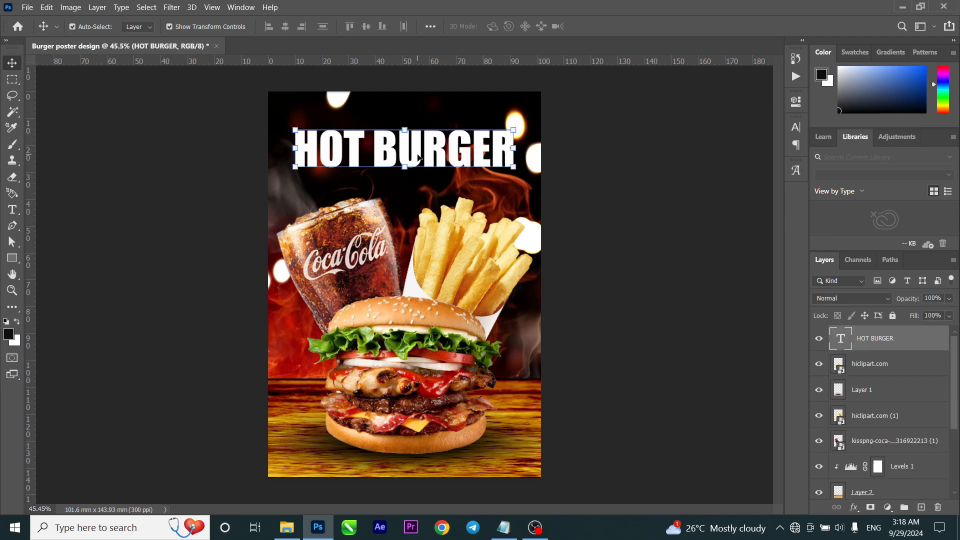
double_click(418, 157)
drag(310, 27, 306, 27)
key(ctrl+Return)
drag(433, 145, 433, 136)
Duplicate the title below itself at 9 pt and replace its text with "IT'S A GOOD TIME A GREAT BURGER" from the TEXTS file in Notepad
click(504, 527)
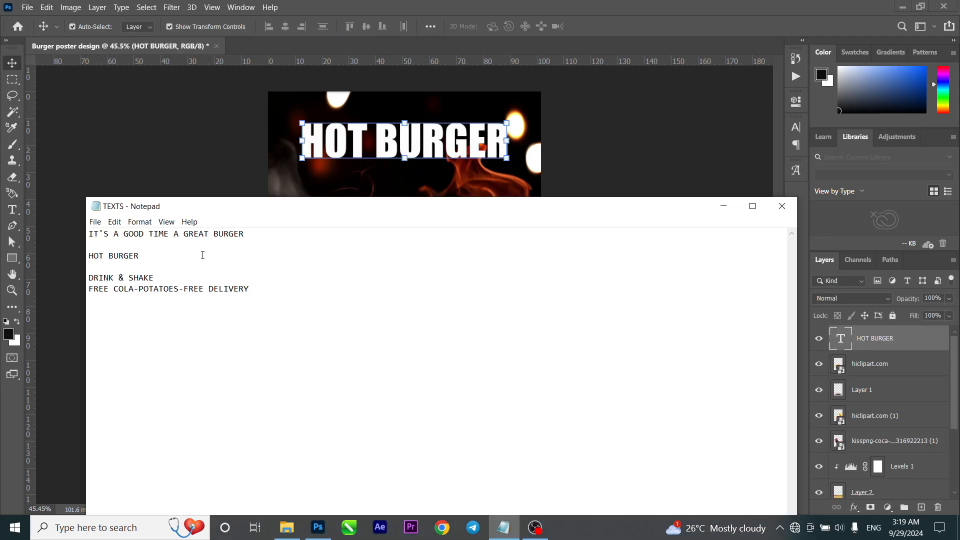
drag(245, 234, 67, 239)
key(ctrl+c)
alt+drag(407, 134, 407, 181)
double_click(408, 183)
click(344, 26)
click(334, 75)
key(ctrl+v)
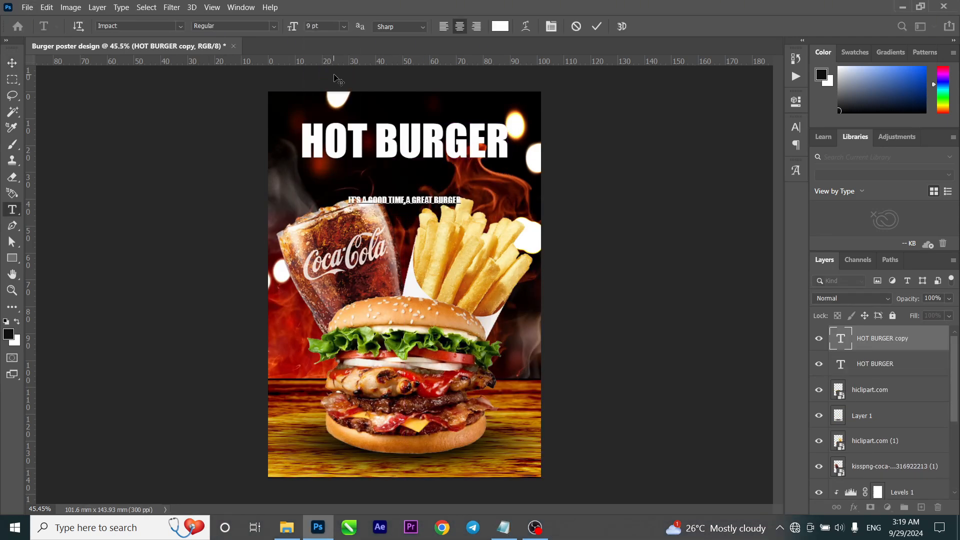
Change the tagline's font to Arial, enlarge it, and place it directly beneath the HOT BURGER title
click(180, 26)
click(168, 86)
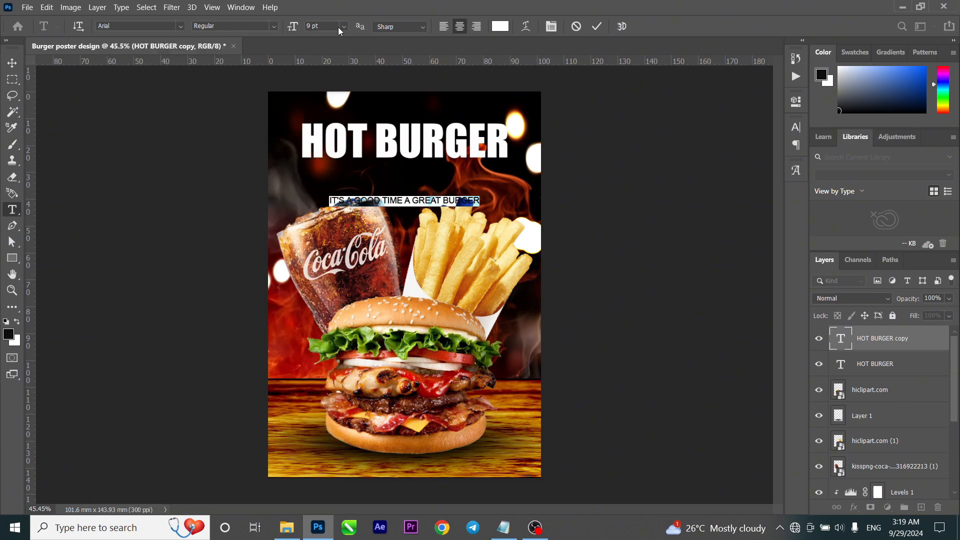
click(344, 27)
click(332, 108)
key(ctrl+Return)
drag(430, 204, 429, 180)
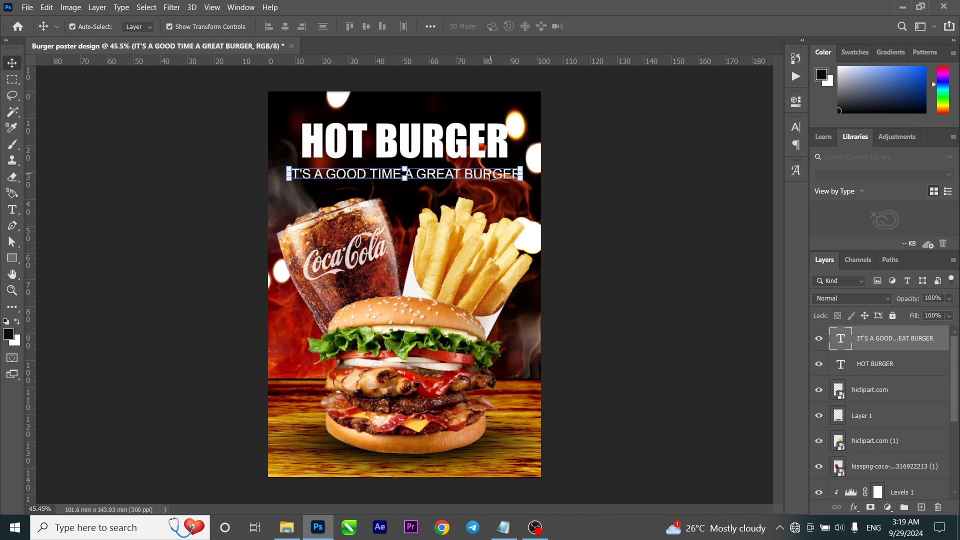
Set the tagline's font size to 13 pt
double_click(492, 176)
key(Down)
drag(327, 26, 306, 23)
key(Down)
key(Up)
key(ctrl+Return)
Increase the HOT BURGER title's font size so that it matches the tagline's width
double_click(406, 143)
key(Up)
key(Up)
click(596, 26)
click(575, 125)
Stretch the HOT BURGER title vertically with Free Transform so its lower edge nearly reaches the tagline
click(454, 173)
click(413, 159)
key(ctrl+t)
key(super)
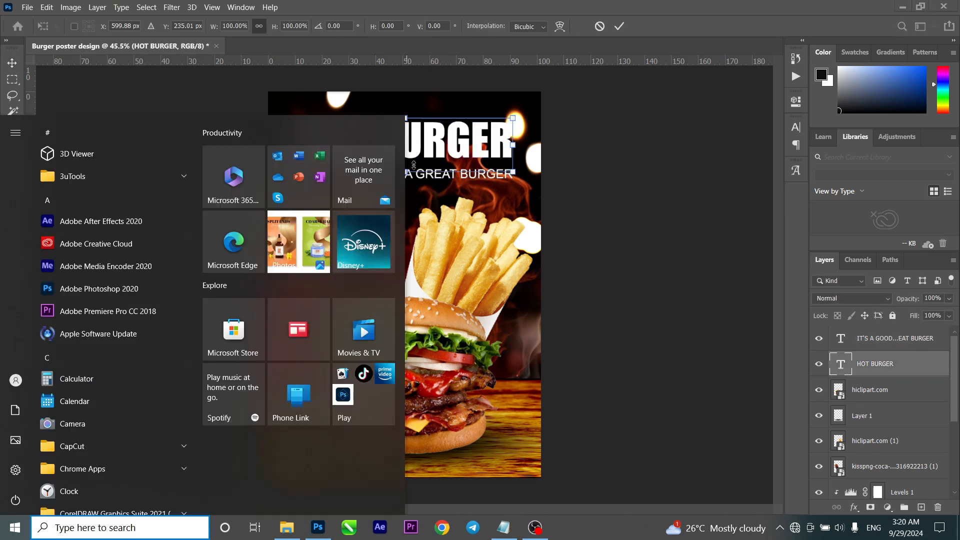
drag(410, 171, 430, 459)
key(Return)
click(559, 154)
Replace the text of a tagline copy near the poster's lower edge with "FREE COLA-POTATOES-FREE DELIVERY" from the Notepad file
click(502, 175)
click(595, 173)
key(alt+Tab)
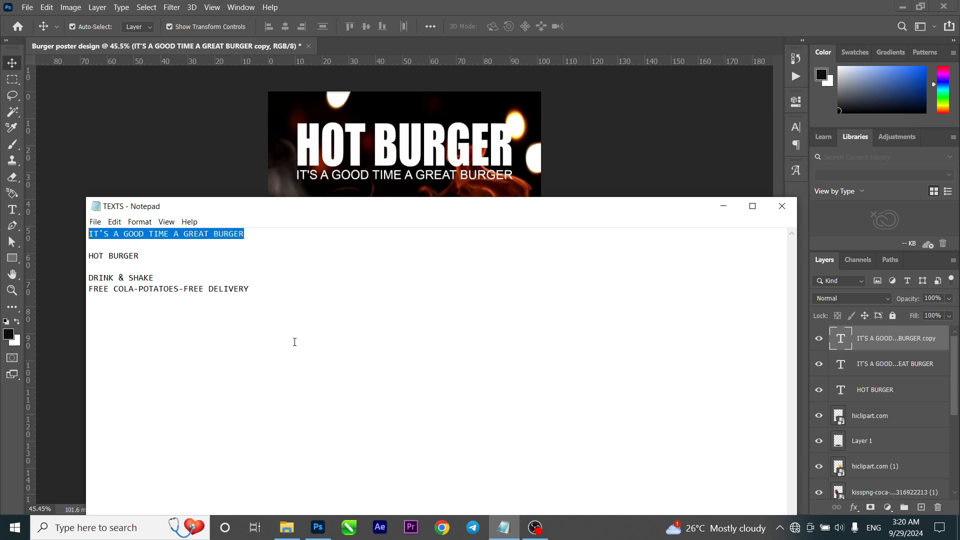
drag(250, 290, 88, 290)
key(ctrl+c)
click(335, 169)
double_click(395, 456)
key(ctrl+v)
Set the whole FREE COLA-POTATOES-FREE DELIVERY line in Arial Bold
key(ctrl+a)
click(273, 26)
click(236, 102)
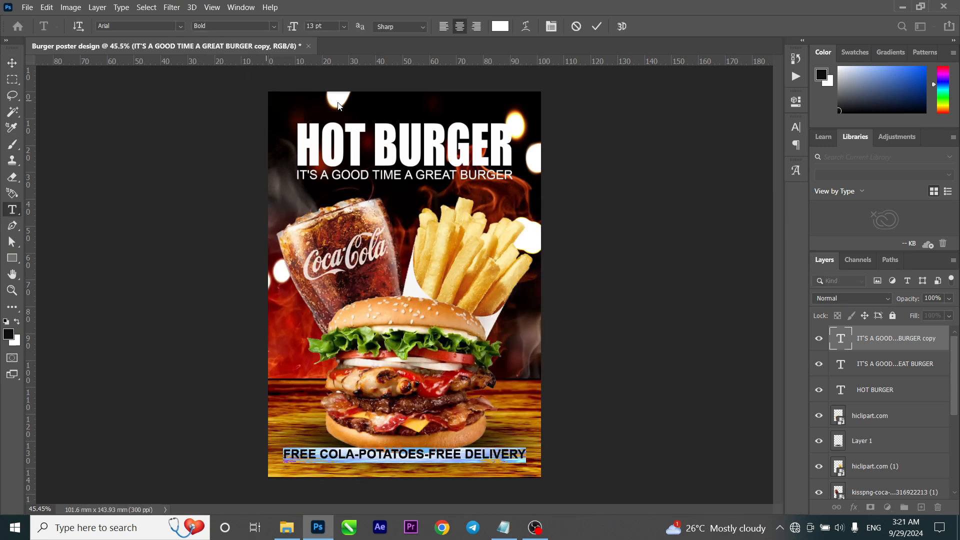
click(623, 343)
click(655, 443)
click(444, 458)
Move the burger and its shadow on Layer 1 up slightly, clear of the lower text line
click(442, 420)
scroll(943, 366, down, 1)
ctrl+click(865, 416)
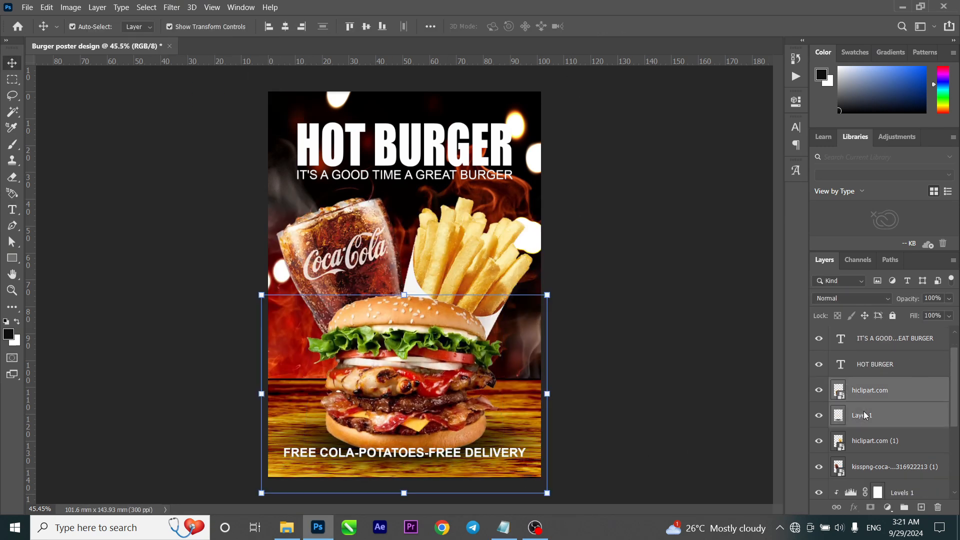
key(shift+Up)
key(shift+Up)
key(shift+Up)
key(shift+Up)
Scale the fries and the Coca-Cola cup together up to about 104.63%
click(866, 441)
ctrl+click(867, 466)
drag(406, 197, 408, 186)
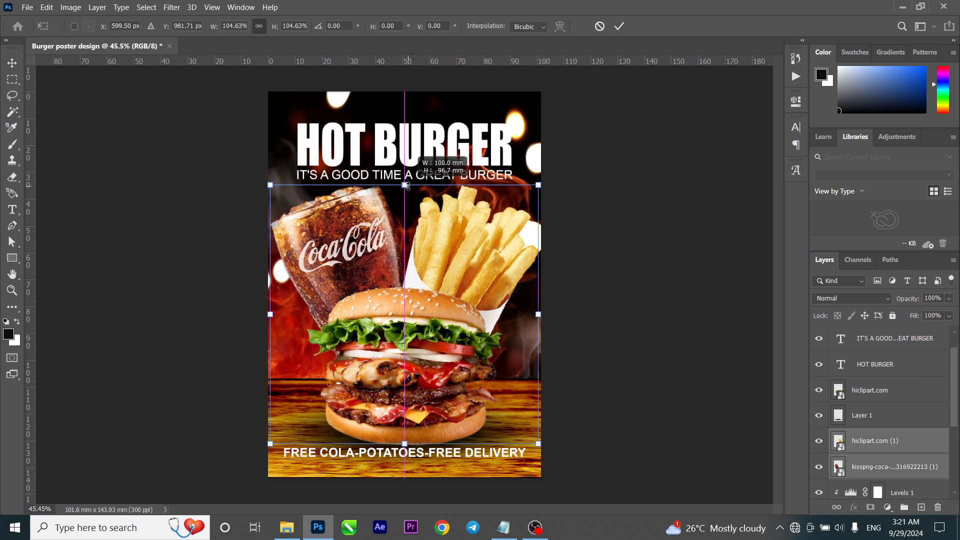
key(Return)
click(625, 309)
Reduce the FREE COLA-POTATOES-FREE DELIVERY line's font size to 11 pt and lower the line slightly
double_click(424, 454)
click(316, 26)
key(Down)
key(Down)
click(596, 27)
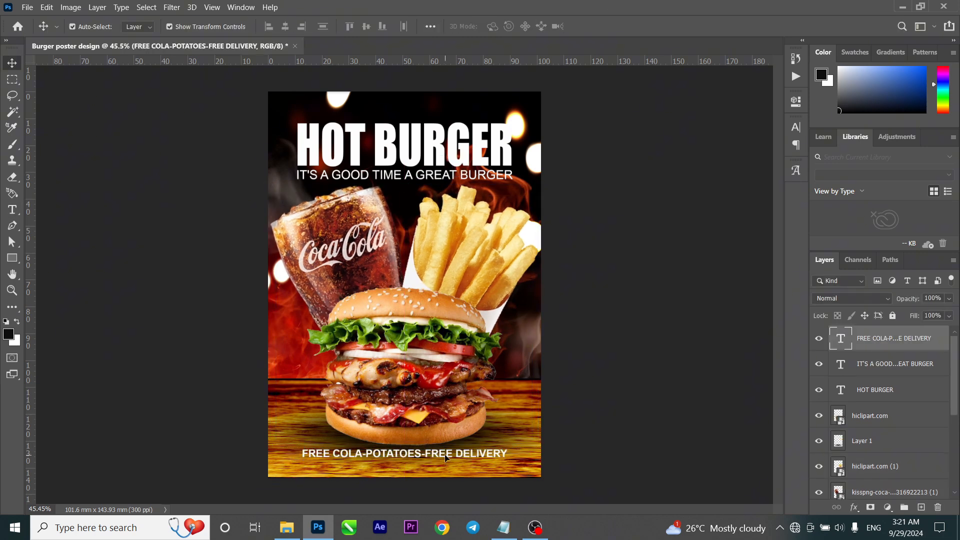
click(549, 401)
Duplicate the tagline to the poster's upper edge and replace its text with "KING BURGER"
click(436, 174)
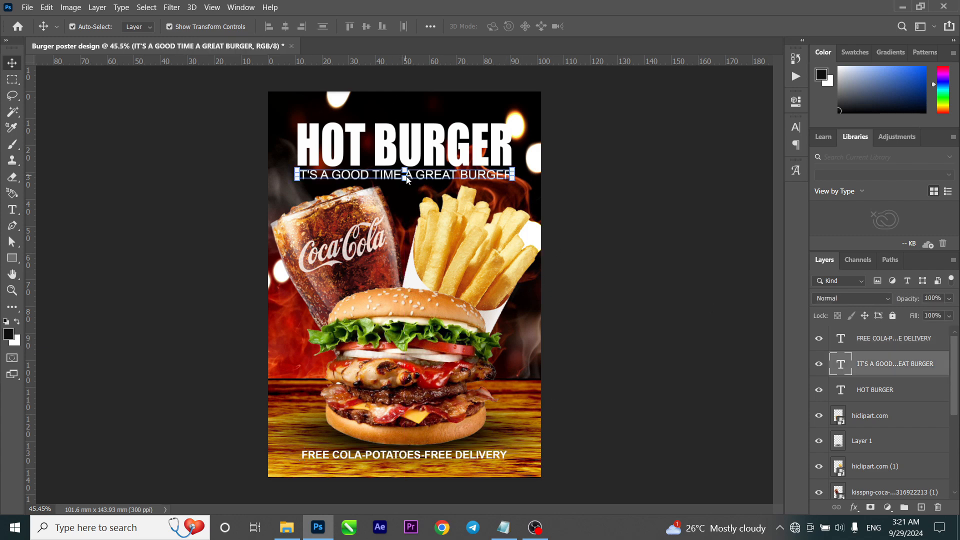
drag(435, 175, 436, 100)
double_click(435, 100)
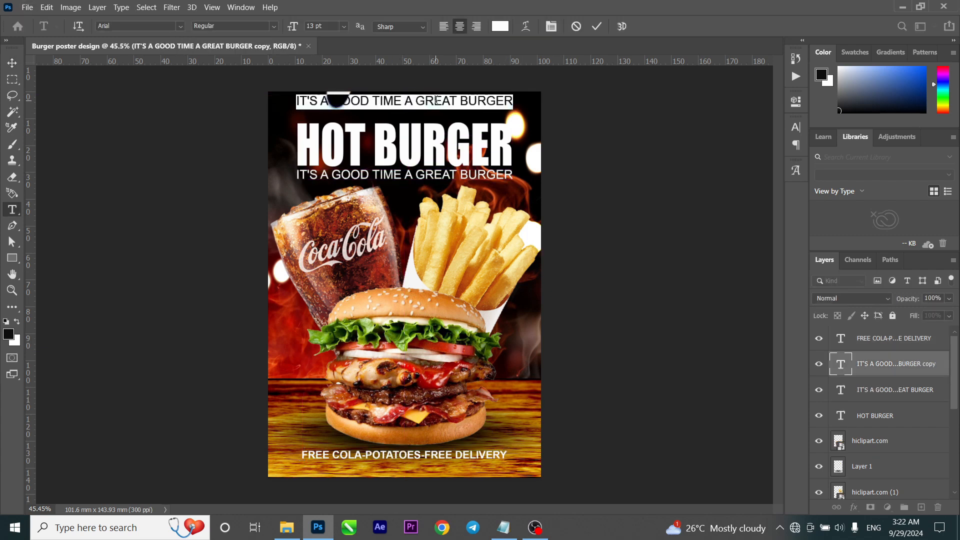
text(new)
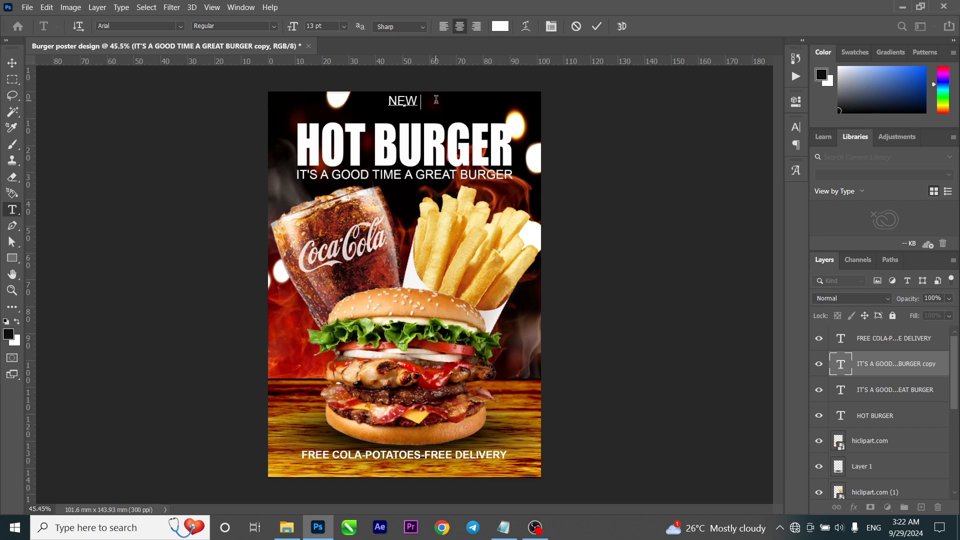
text(KING BURGER)
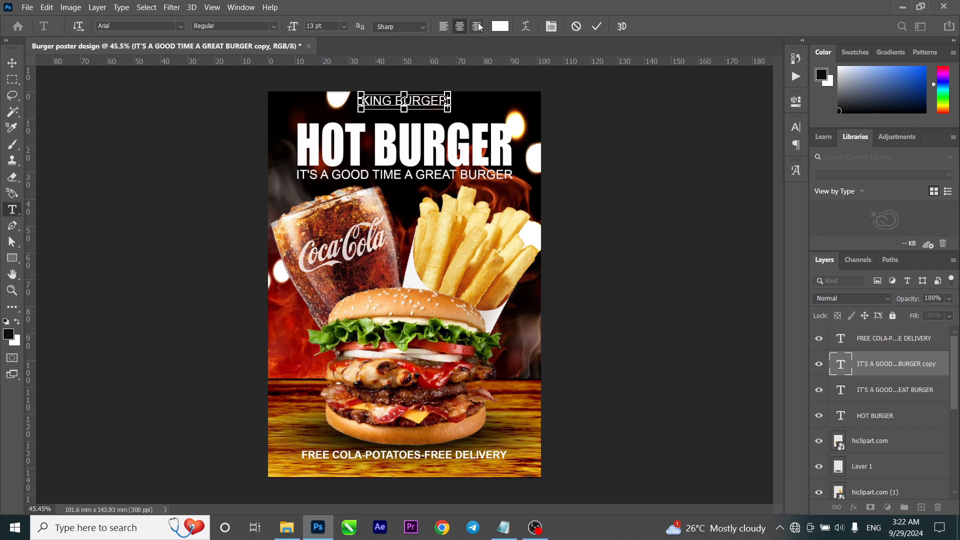
Set the KING BURGER text to Arial Black at 8 pt
key(ctrl+a)
click(274, 26)
click(242, 99)
click(323, 26)
scroll(323, 26, down, 5)
click(274, 26)
click(235, 119)
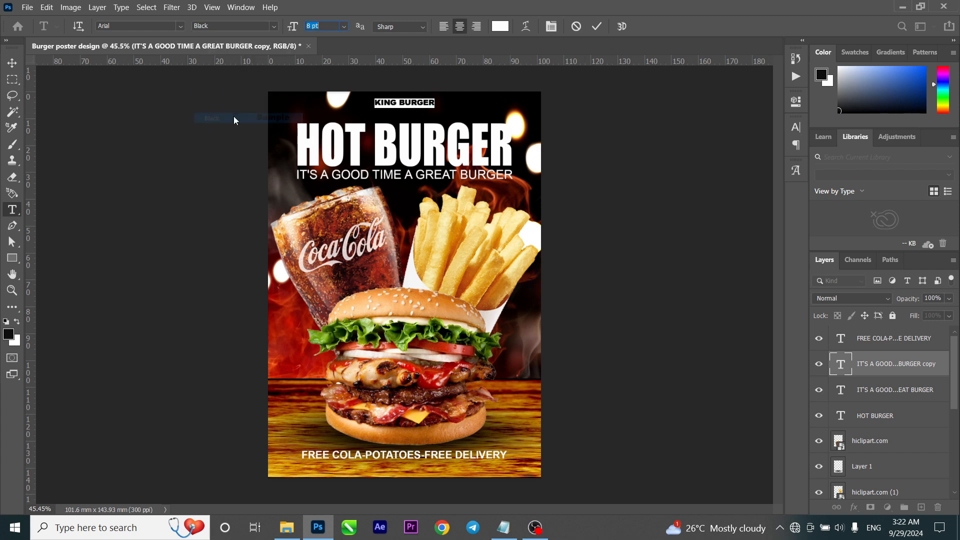
Set the KING BURGER text's character tracking to -25
click(793, 127)
click(775, 172)
click(763, 203)
click(775, 173)
click(760, 213)
click(12, 63)
click(114, 111)
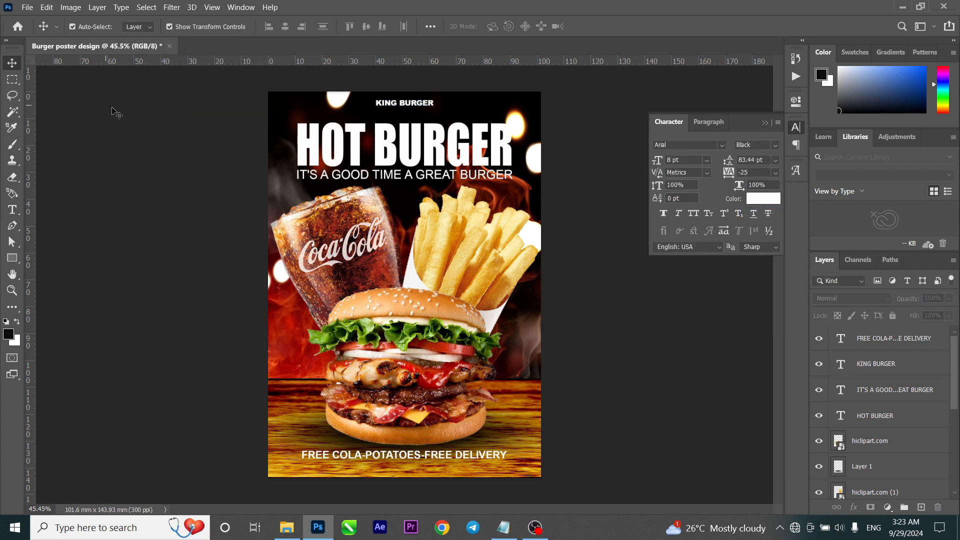
Nudge the KING BURGER text down a few pixels
click(408, 104)
key(Down)
key(Down)
key(Down)
key(Down)
key(Down)
key(Down)
click(609, 115)
Nudge the HOT BURGER title and its tagline down together by a few pixels
click(453, 150)
click(548, 194)
click(479, 175)
shift+click(450, 153)
key(Down)
key(Down)
key(Down)
key(Down)
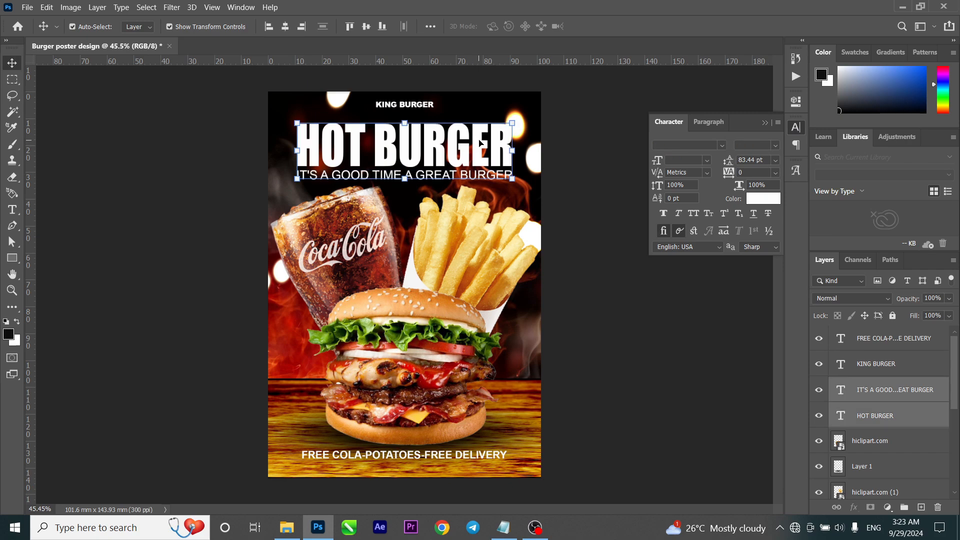
click(597, 229)
Draw a frame rectangle of about 1131 x 1614 px just inside the poster edges, with no fill and a white stroke
click(795, 128)
click(13, 257)
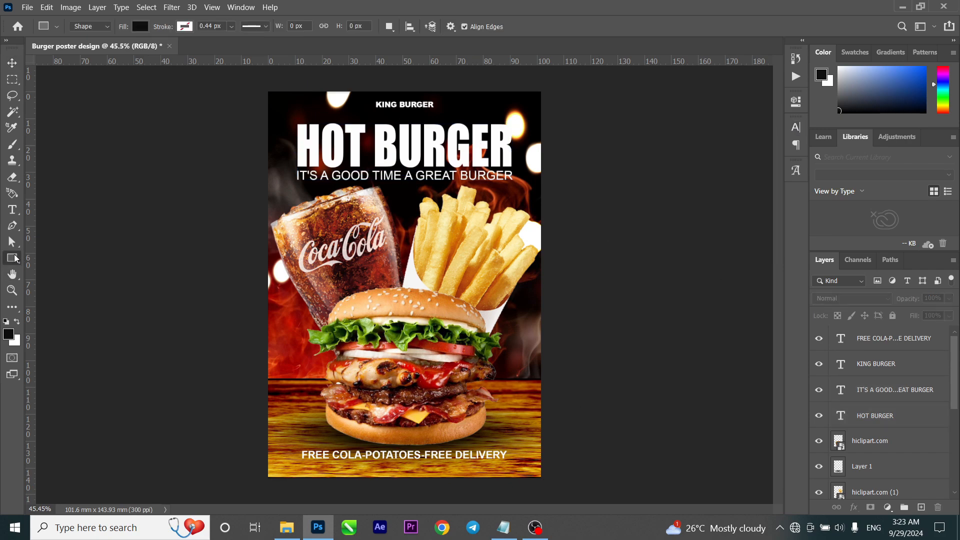
click(142, 26)
click(67, 49)
click(185, 27)
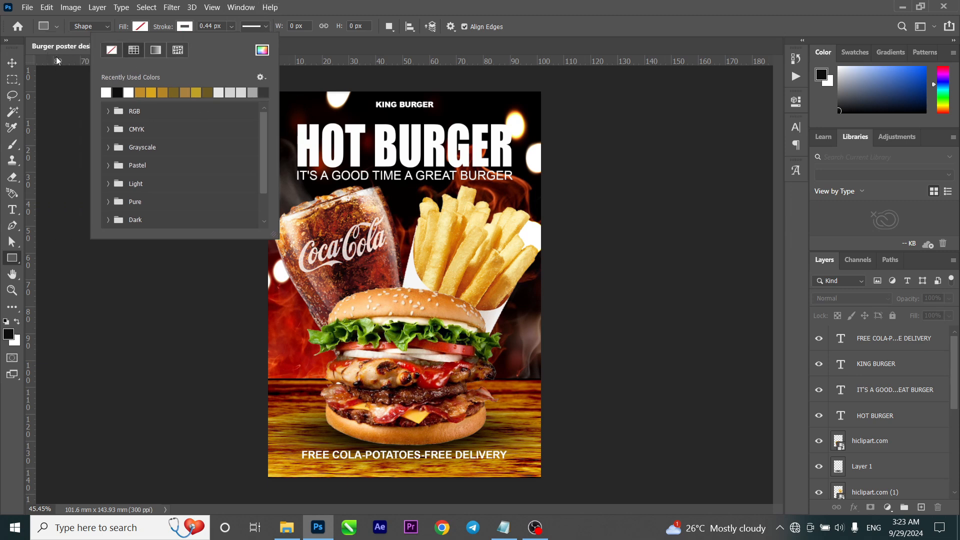
click(13, 63)
click(11, 259)
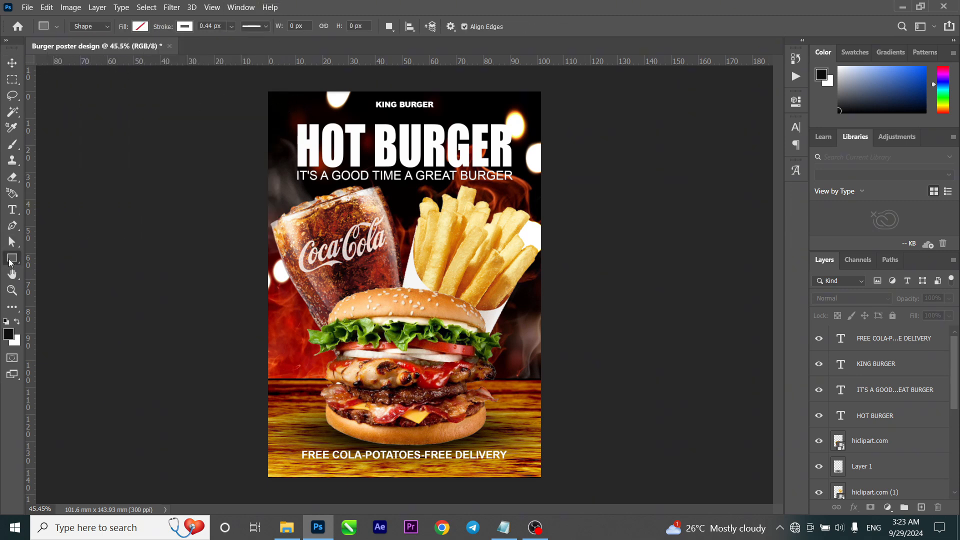
drag(280, 99, 532, 466)
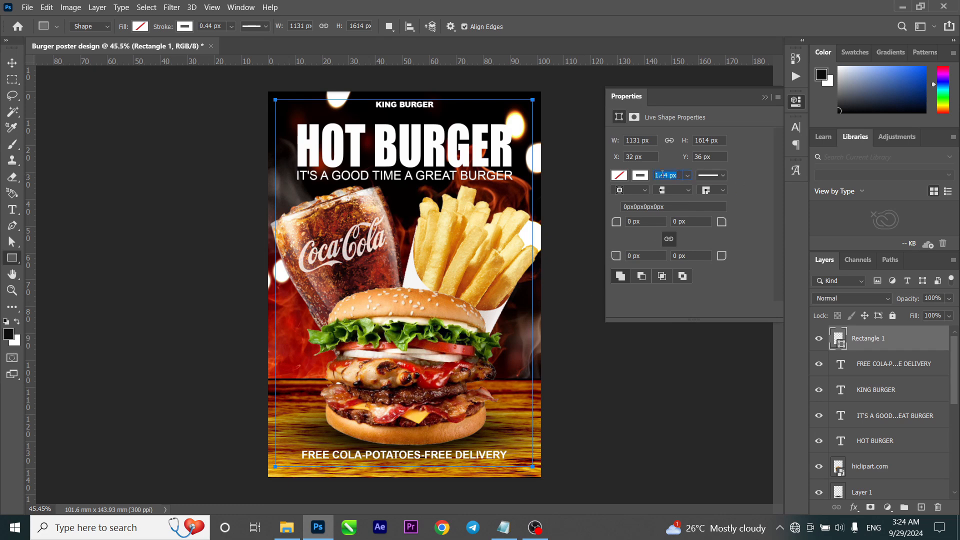
Set the frame rectangle's stroke width to 3.3 px
key(Up)
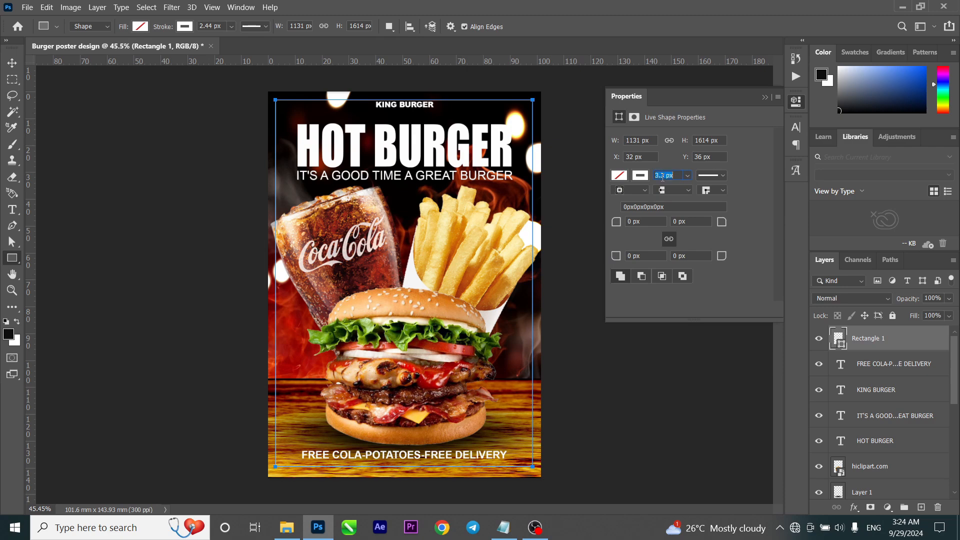
key(Return)
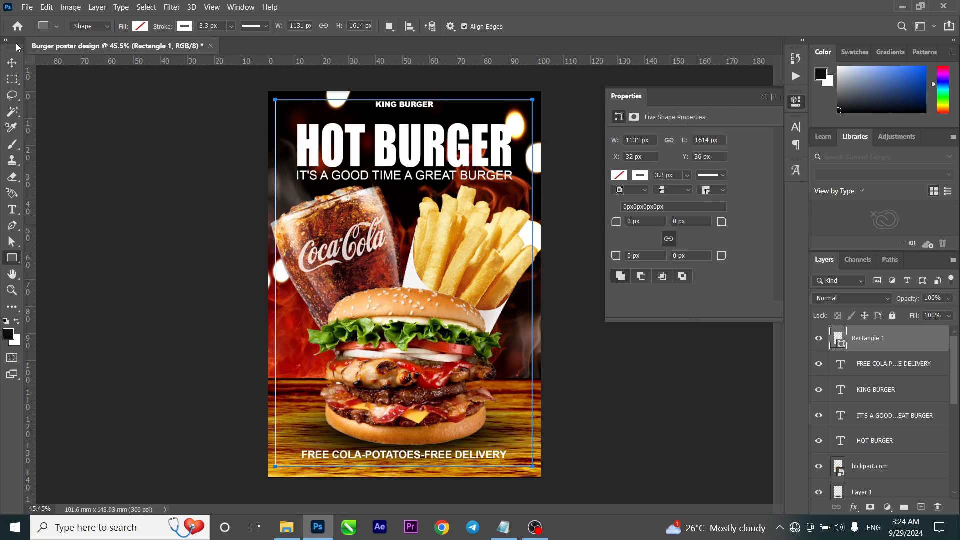
click(12, 62)
click(115, 160)
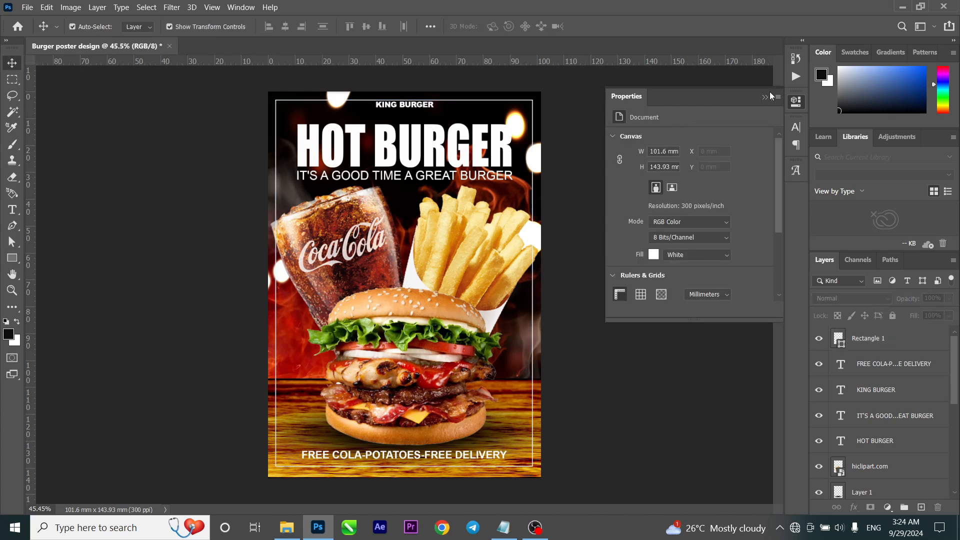
Set the stroke width of the frame on layer Rectangle 1 to 4 px
click(19, 258)
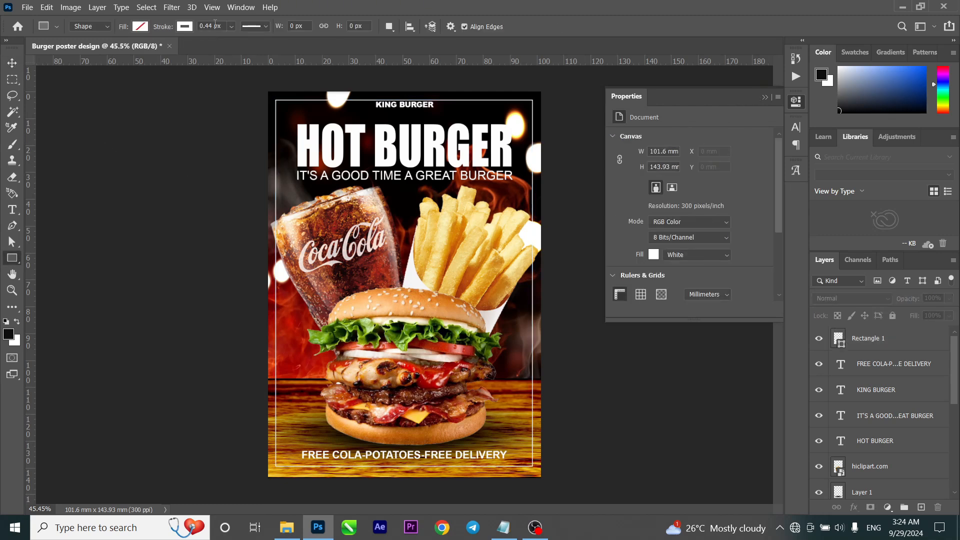
key(v)
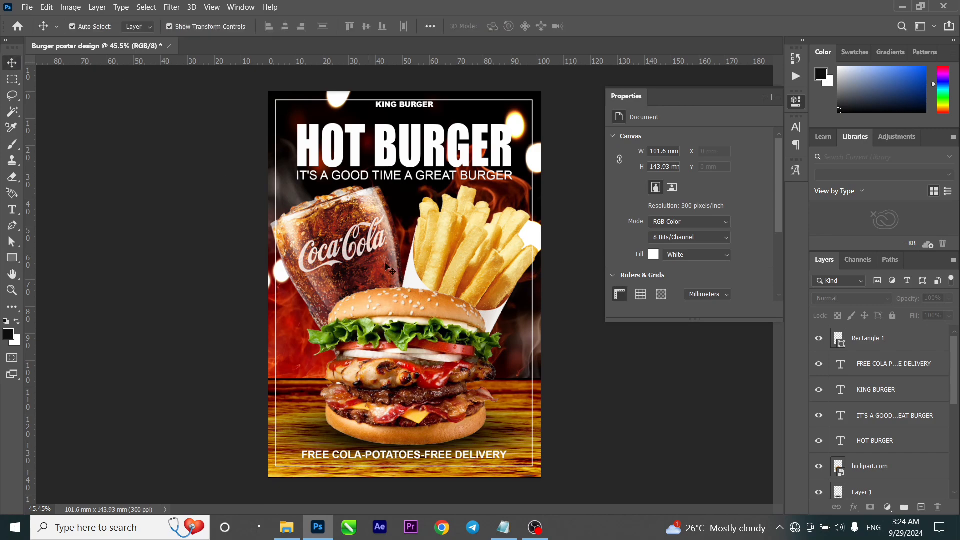
click(842, 346)
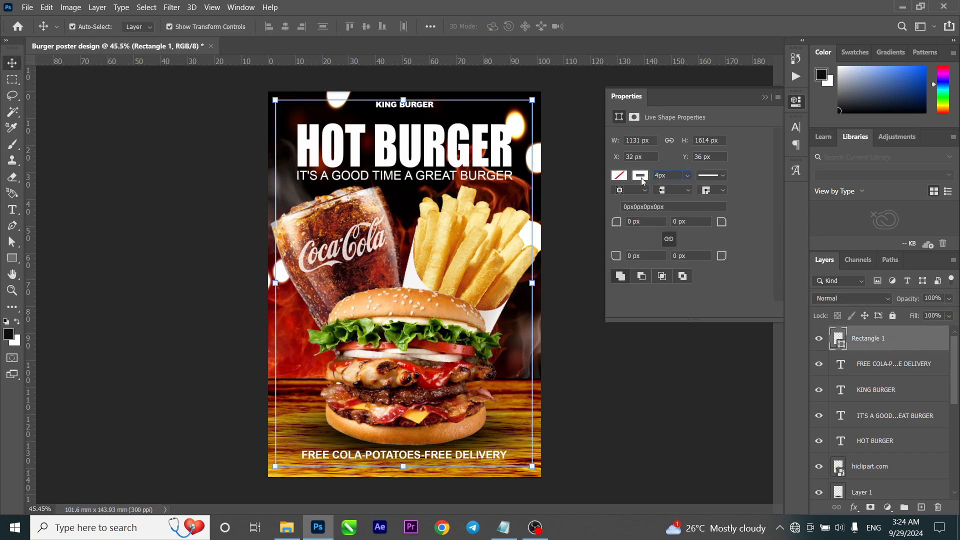
text(4px)
key(Return)
click(766, 97)
click(662, 144)
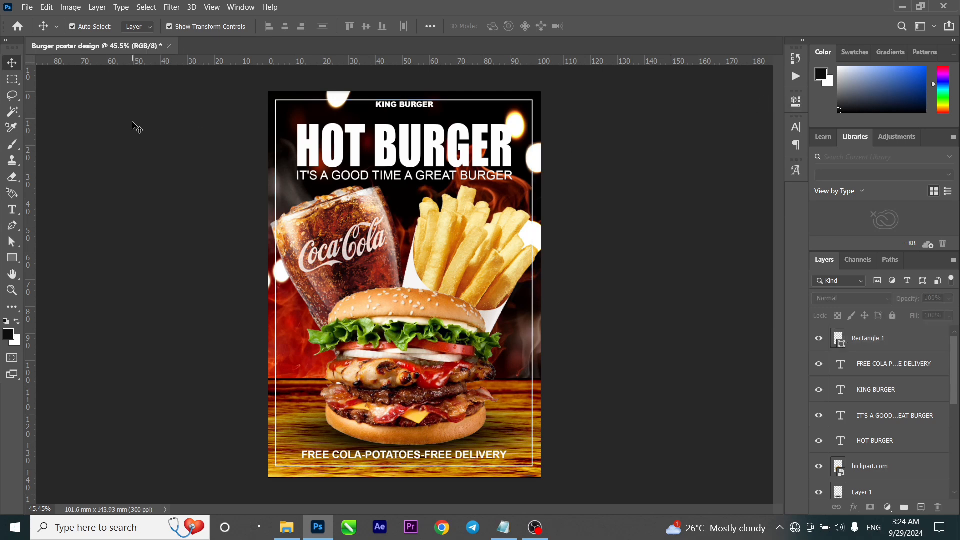
Draw a tall rectangle of about 433 x 1684 px across the middle of the poster, crossing the frame's upper and lower edges
click(291, 106)
click(536, 471)
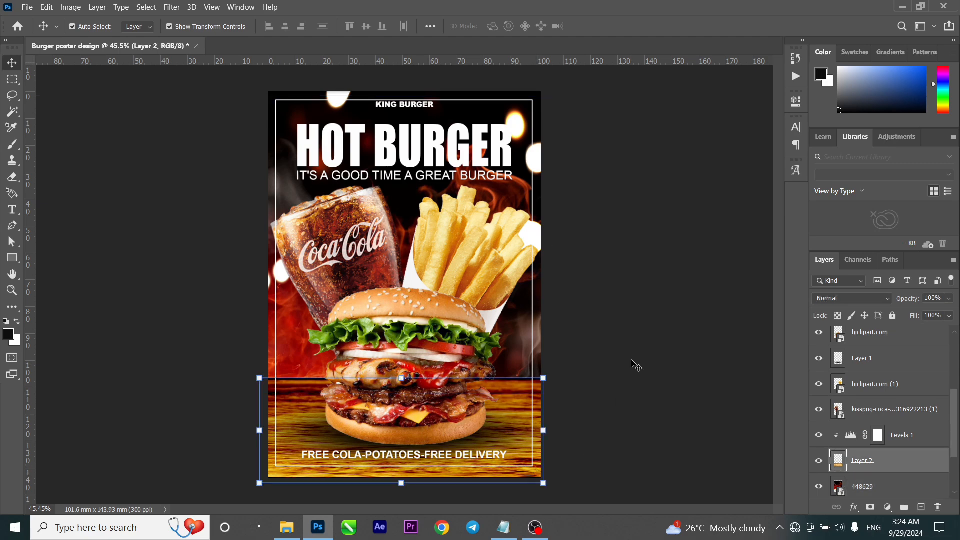
click(632, 365)
click(858, 337)
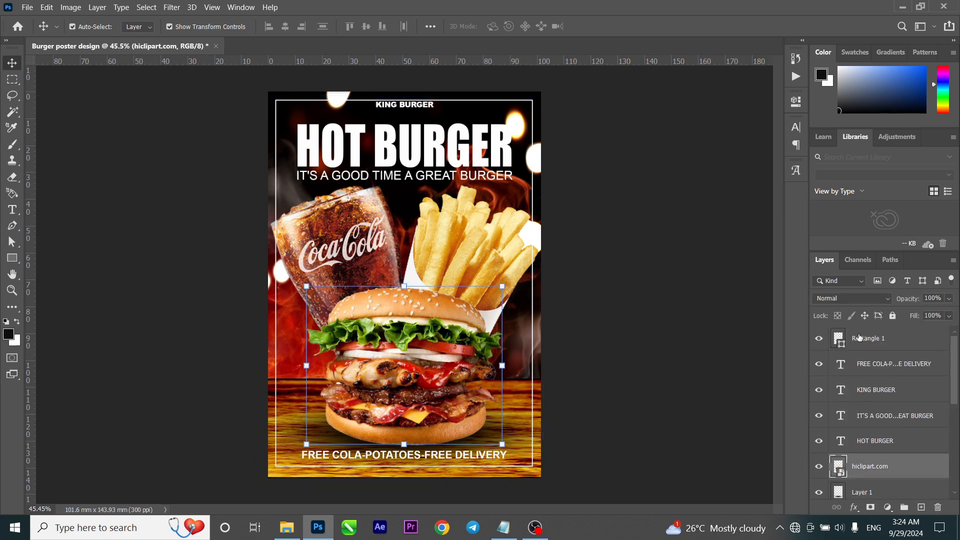
click(858, 341)
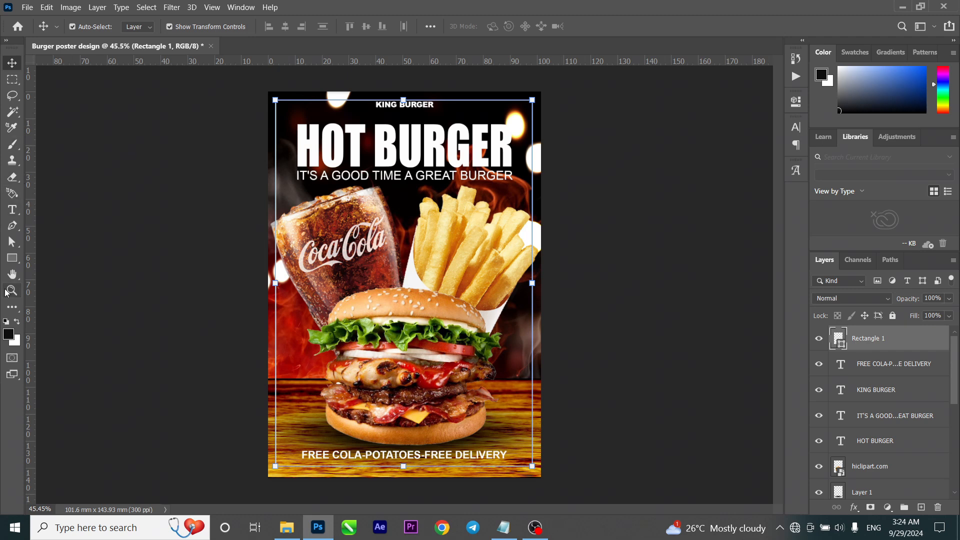
right_click(10, 261)
click(60, 259)
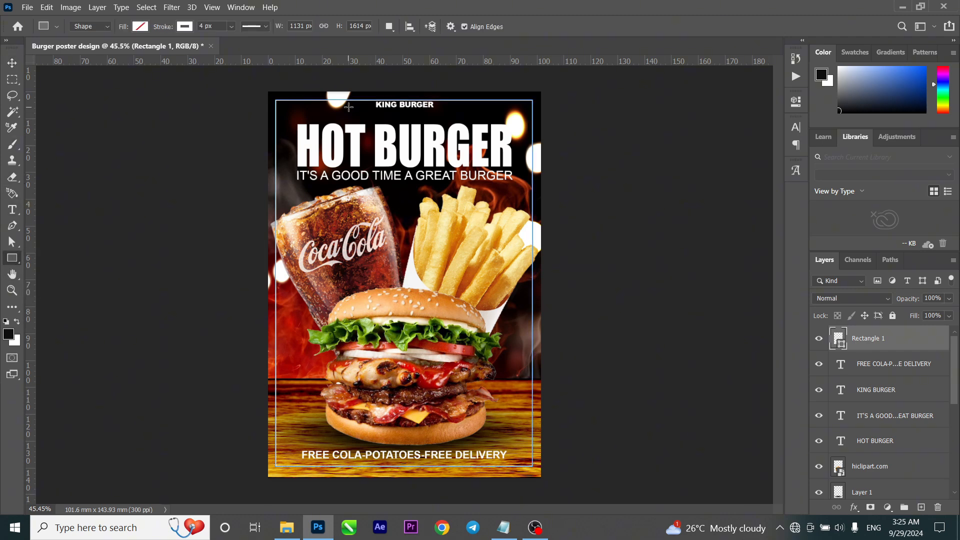
drag(362, 94, 461, 476)
Fill the tall rectangle with white
click(638, 175)
click(622, 198)
click(619, 176)
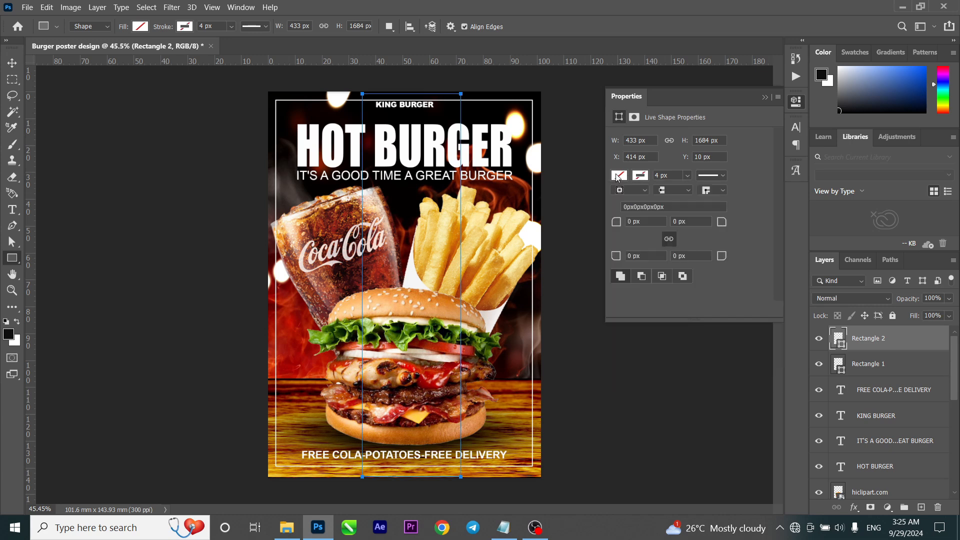
click(622, 242)
Align the horizontal centres of Rectangle 2 and the frame layer Rectangle 1
click(12, 65)
click(12, 63)
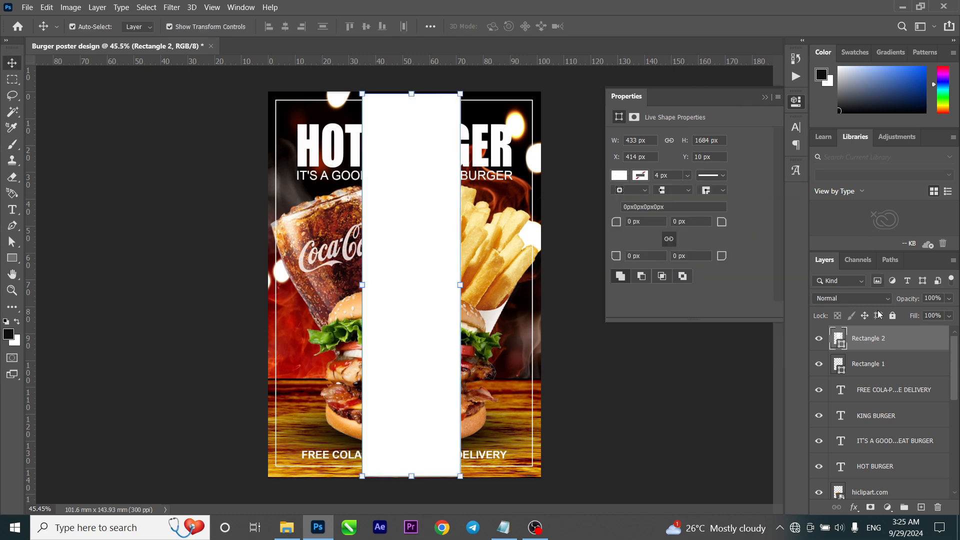
shift+click(877, 365)
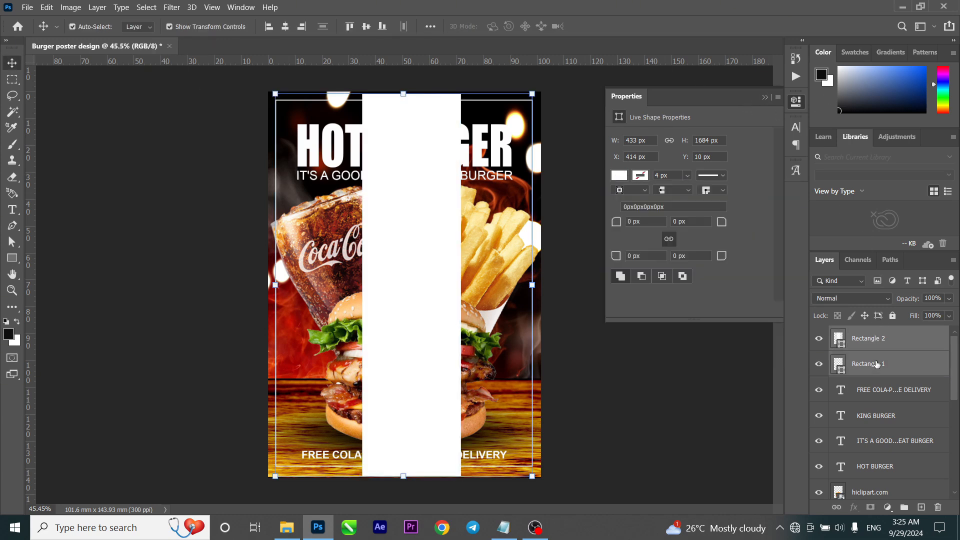
click(285, 26)
click(765, 97)
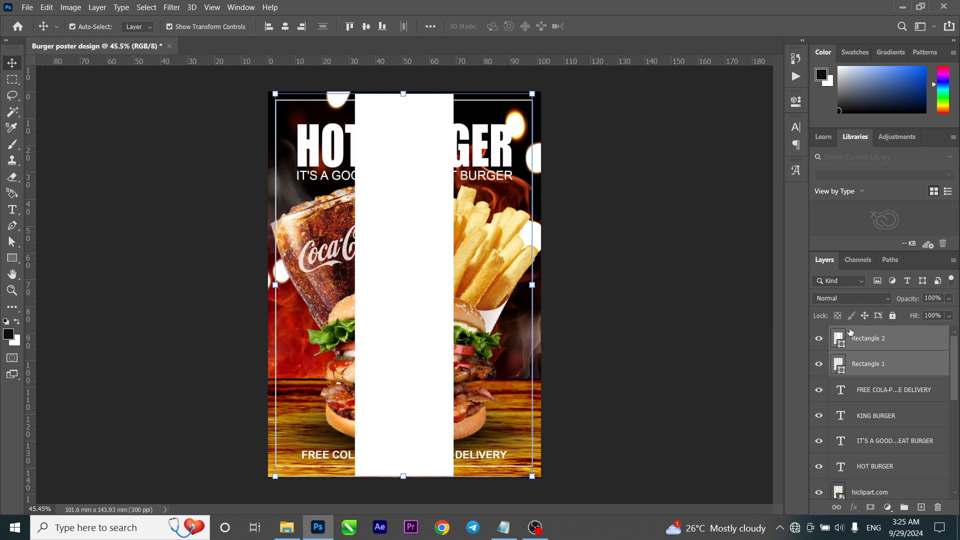
Load the shape of Rectangle 2 as a selection and delete the Rectangle 2 layer
click(869, 371)
click(858, 335)
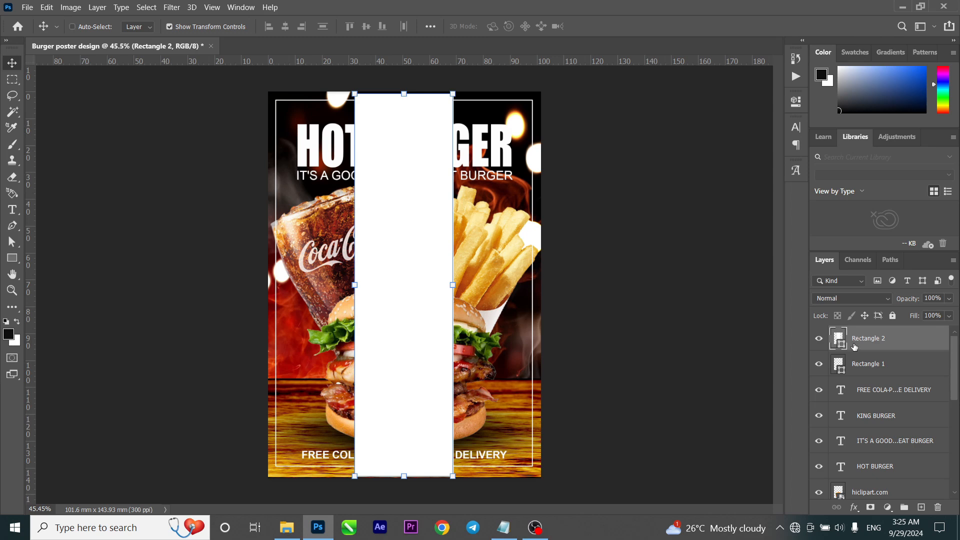
ctrl+click(842, 346)
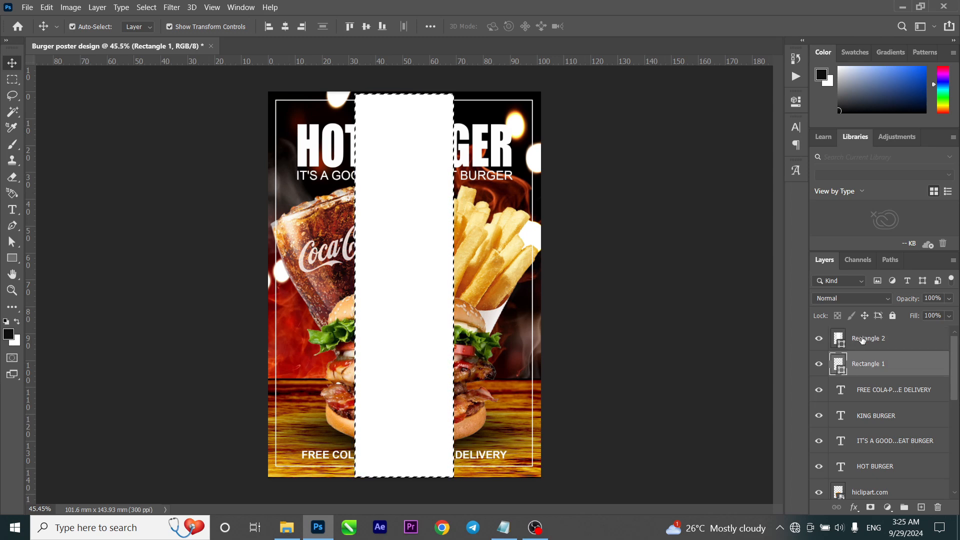
click(939, 506)
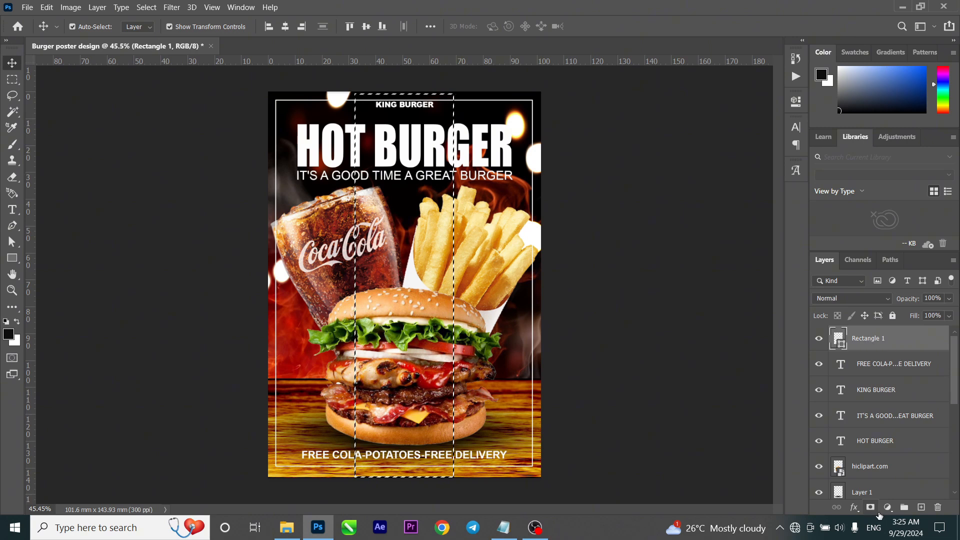
Invert the selection and add it as a layer mask on Rectangle 1, opening gaps in the frame's upper and lower edges
click(147, 7)
click(156, 20)
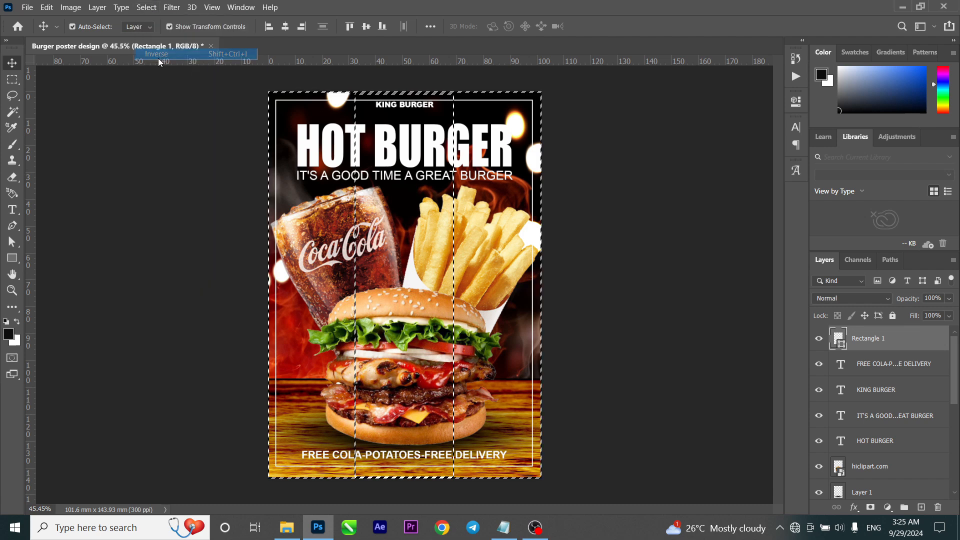
click(870, 506)
click(668, 310)
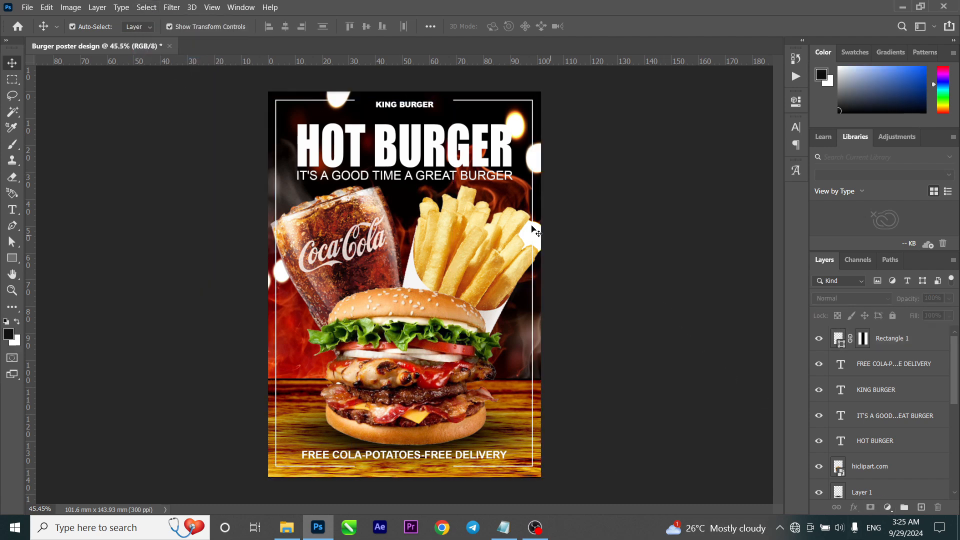
Move KING BURGER up into the frame's upper gap and nudge the FREE COLA-POTATOES-FREE DELIVERY line up slightly
click(417, 109)
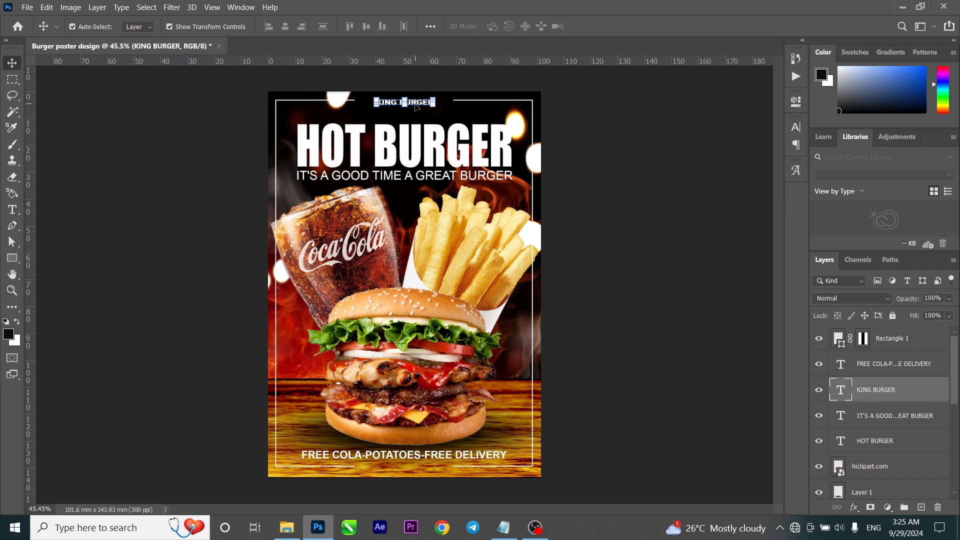
drag(415, 107, 415, 105)
click(627, 171)
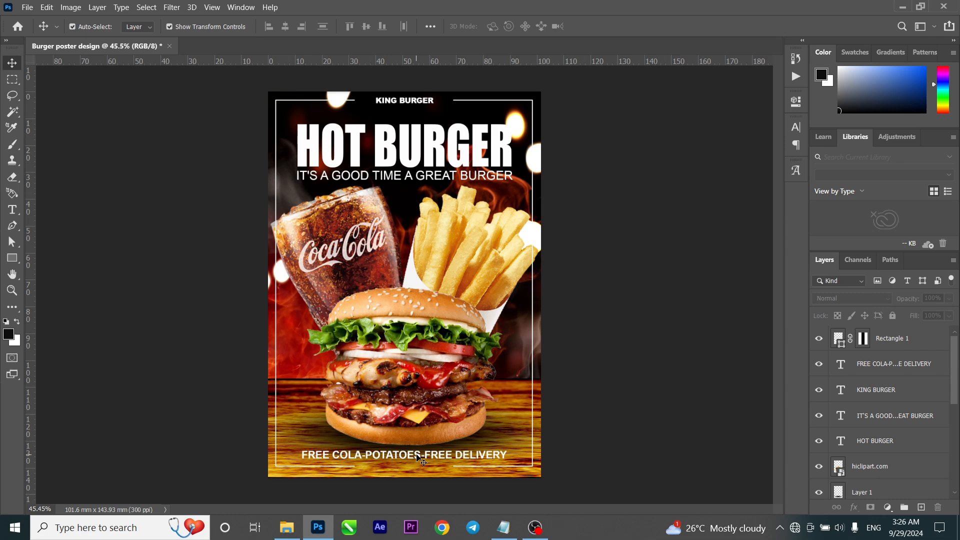
click(417, 455)
drag(416, 455, 465, 452)
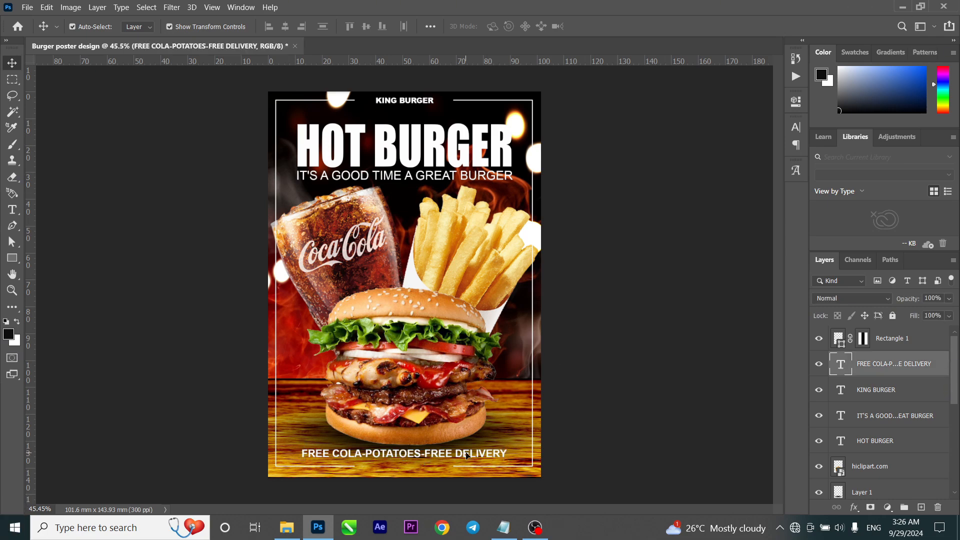
click(599, 433)
Add a white outside stroke of 9 px to the FREE COLA-POTATOES-FREE DELIVERY text
scroll(394, 435, up, 6)
click(431, 466)
scroll(431, 466, down, 3)
click(854, 507)
click(867, 409)
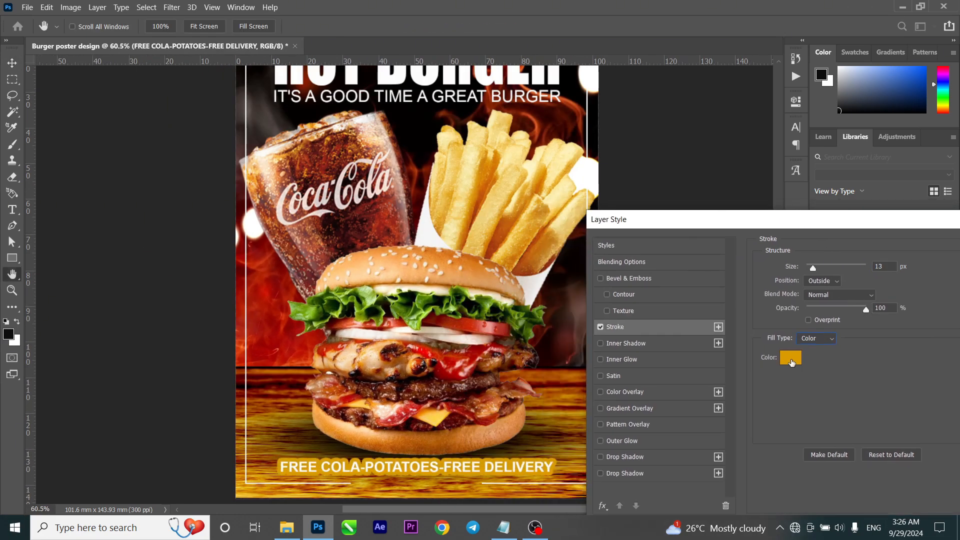
click(791, 357)
key(Return)
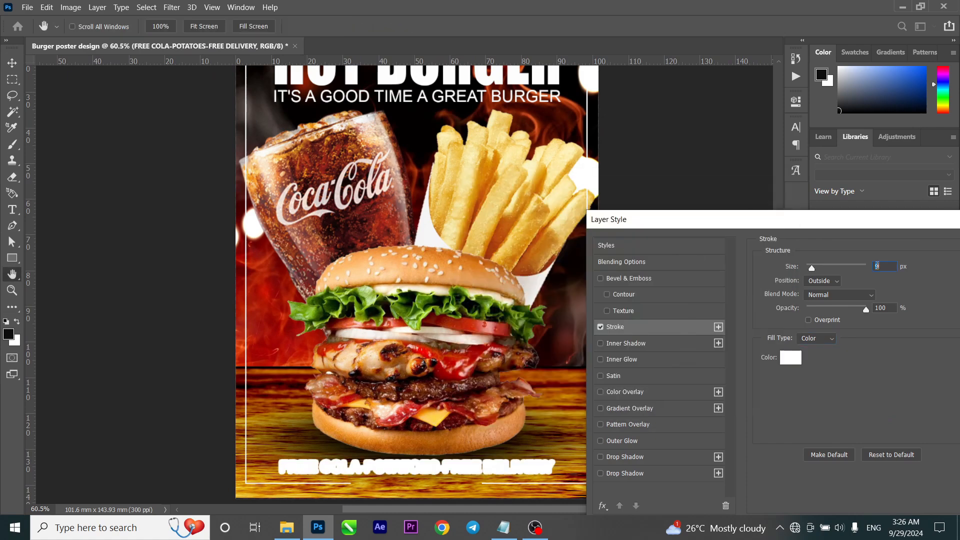
key(Return)
Recolour the FREE COLA-POTATOES-FREE DELIVERY text with orange #d8852f sampled from the burger bun
double_click(843, 363)
click(500, 27)
drag(550, 179, 689, 189)
click(538, 220)
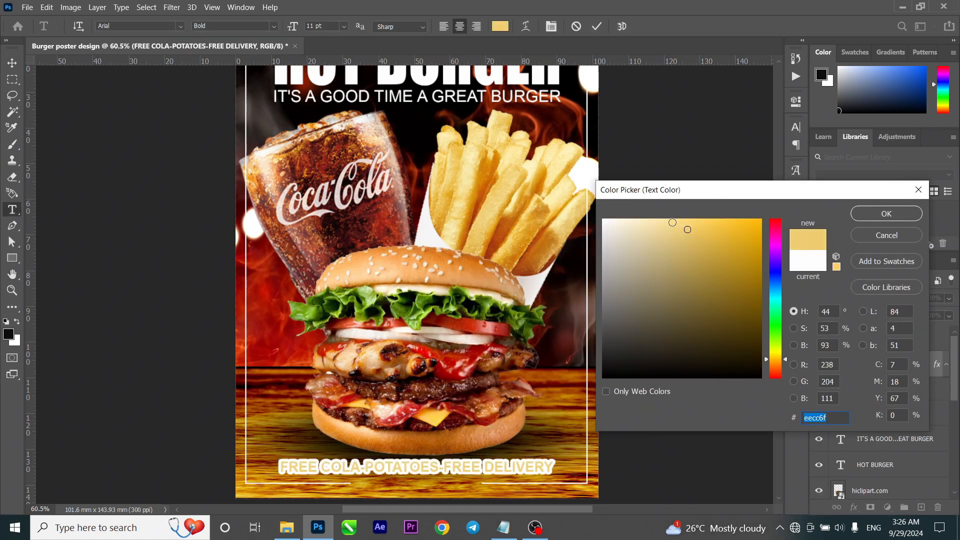
drag(672, 222, 771, 209)
click(446, 264)
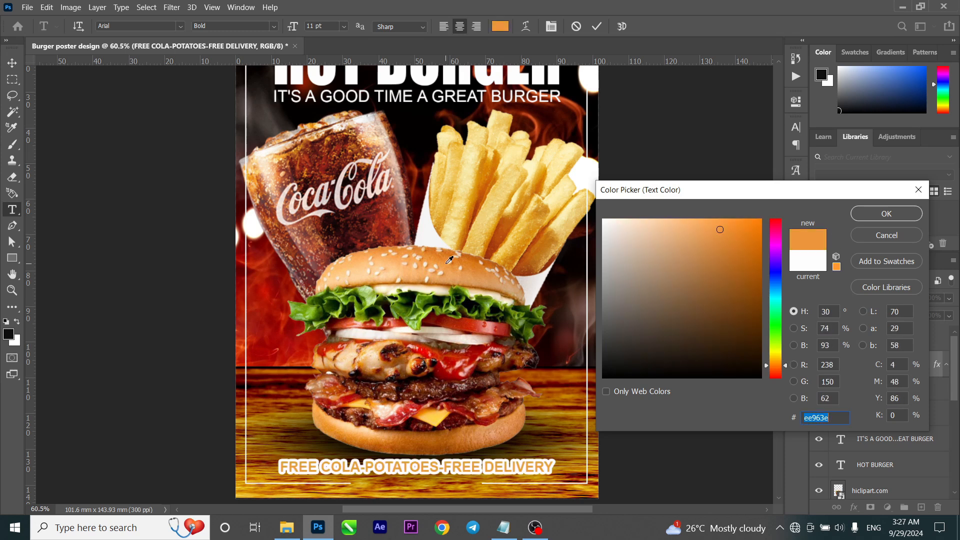
drag(725, 228, 767, 223)
click(522, 240)
click(510, 255)
click(512, 262)
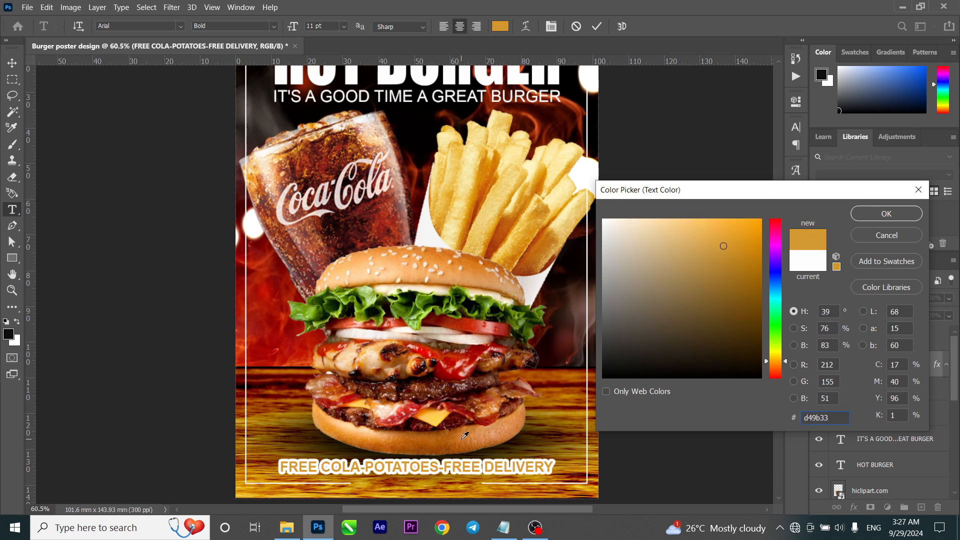
click(465, 436)
click(443, 272)
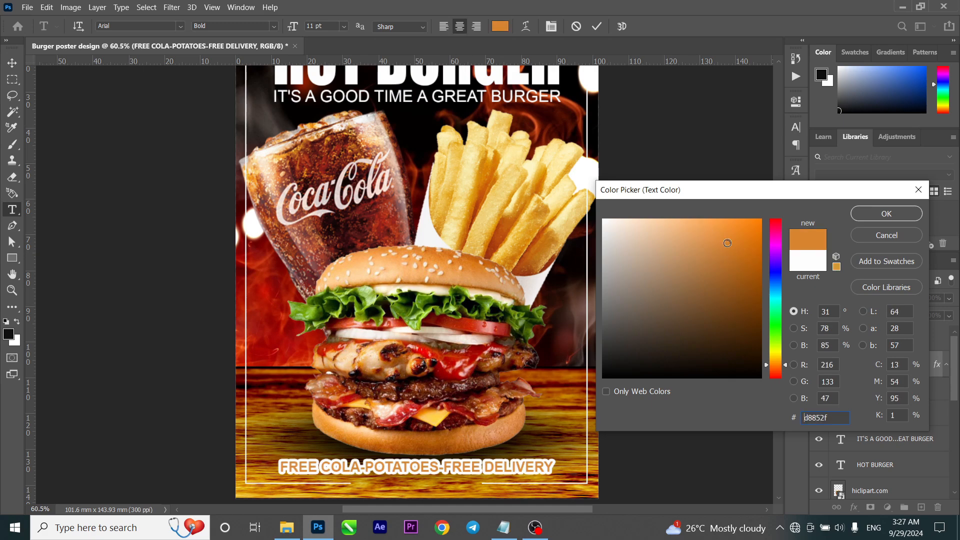
click(886, 214)
click(596, 27)
Thicken the white stroke around the FREE COLA-POTATOES-FREE DELIVERY text to about 12 px
double_click(864, 393)
drag(783, 209, 926, 206)
scroll(910, 253, up, 3)
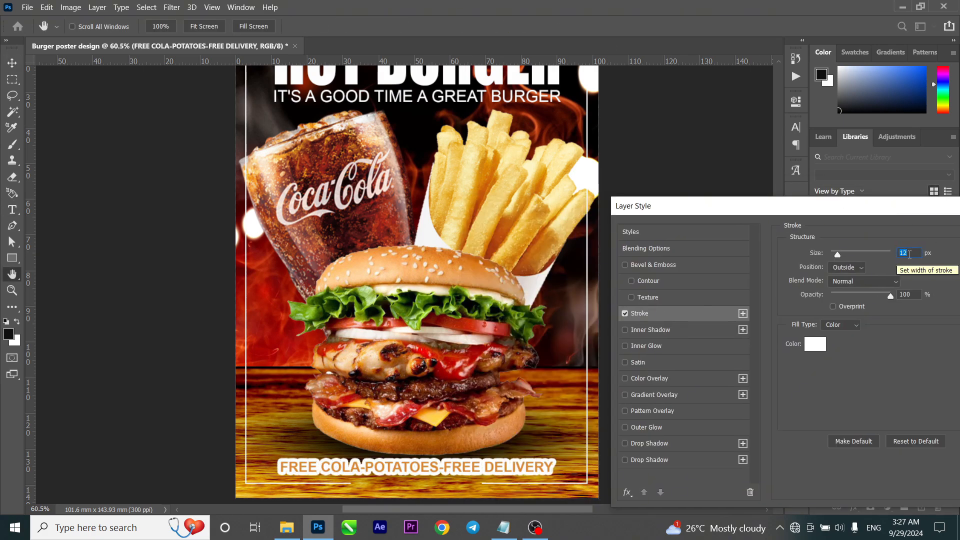
scroll(908, 254, down, 1)
key(Return)
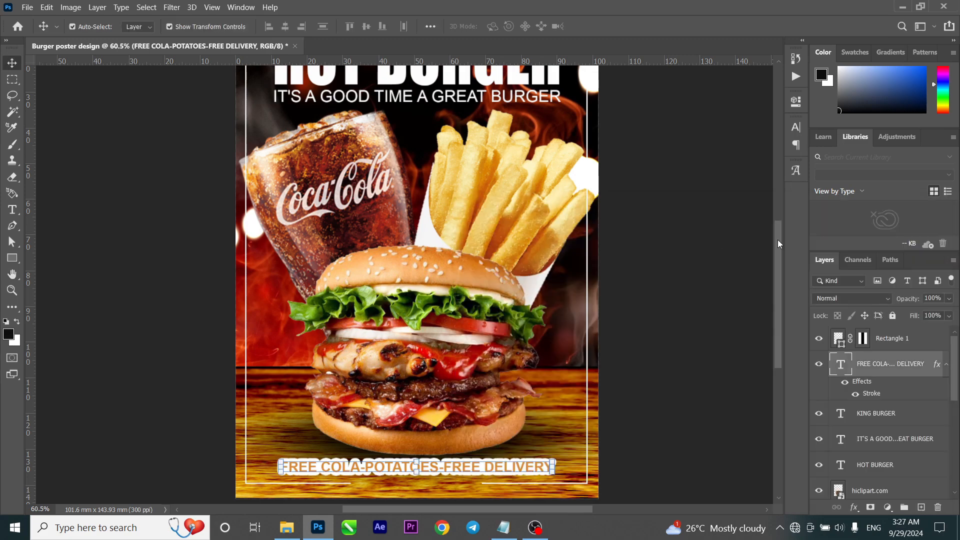
Nudge the burger up slightly and stretch the wooden table on Layer 2 a little higher
key(ctrl+minus)
drag(412, 463, 412, 470)
click(410, 408)
ctrl+click(848, 465)
drag(410, 407, 409, 375)
scroll(855, 466, down, 2)
scroll(856, 466, down, 2)
click(858, 413)
key(Return)
Reduce the height of the burger's shadow on Layer 1 to about 91%, keeping its full width
scroll(850, 365, down, 1)
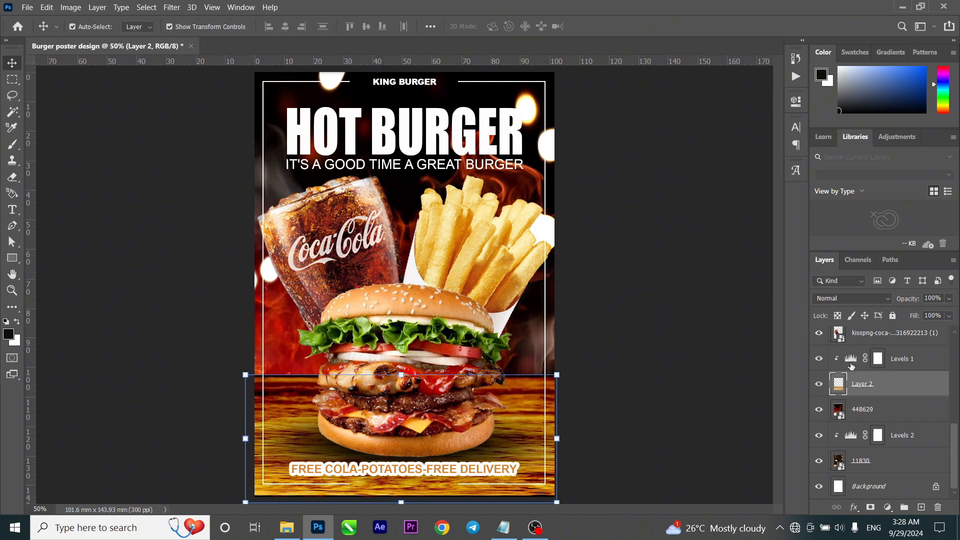
click(481, 414)
click(840, 365)
drag(404, 502, 404, 493)
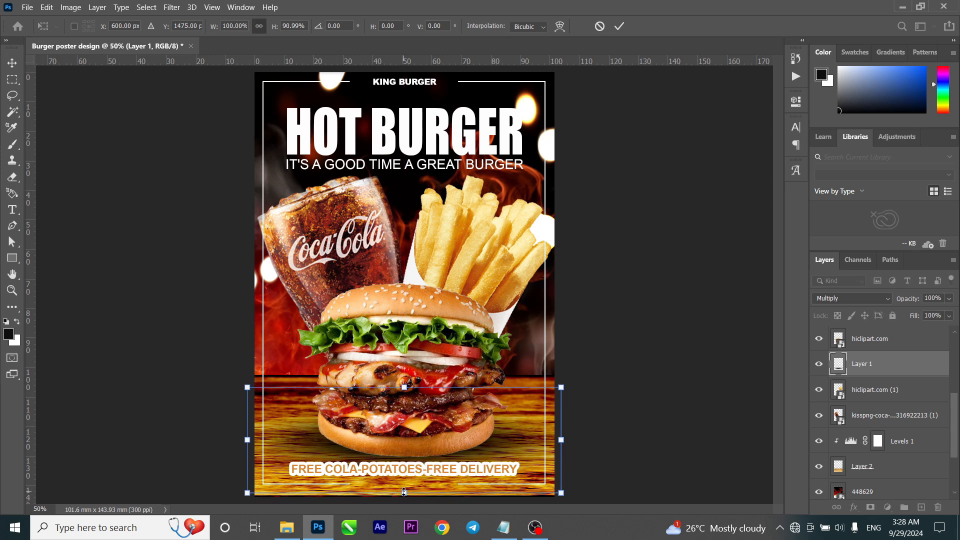
click(618, 26)
Duplicate the shadow layer Layer 1 and set the copy's opacity to 50%
key(ctrl+j)
drag(948, 298, 921, 312)
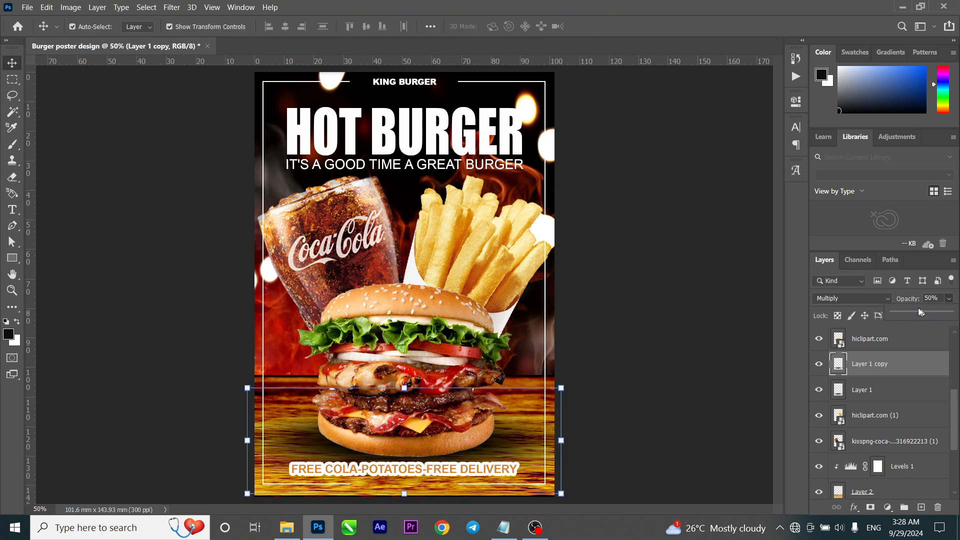
click(650, 300)
click(460, 165)
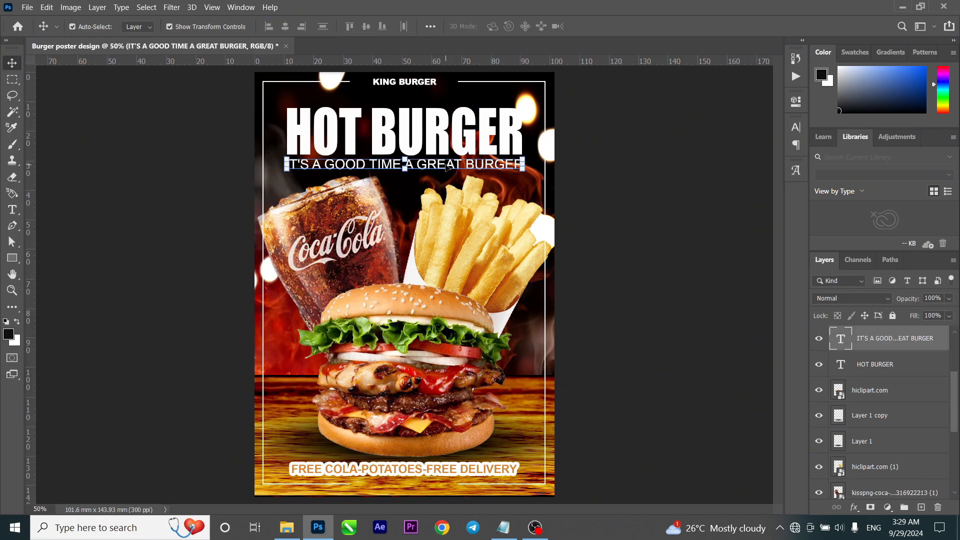
drag(445, 164, 450, 196)
key(super)
text(VX)
key(Escape)
key(ctrl+z)
Duplicate the tagline to the frame's lower gap and replace its text with DESIGN BY and the designer's name at 10 pt
alt+drag(445, 163, 444, 484)
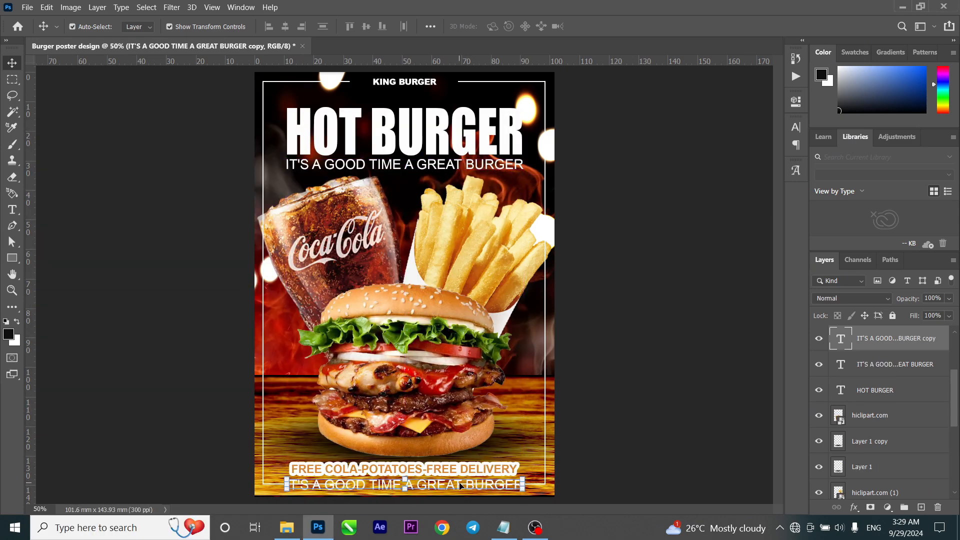
double_click(444, 484)
click(343, 26)
click(329, 82)
key(BackSpace)
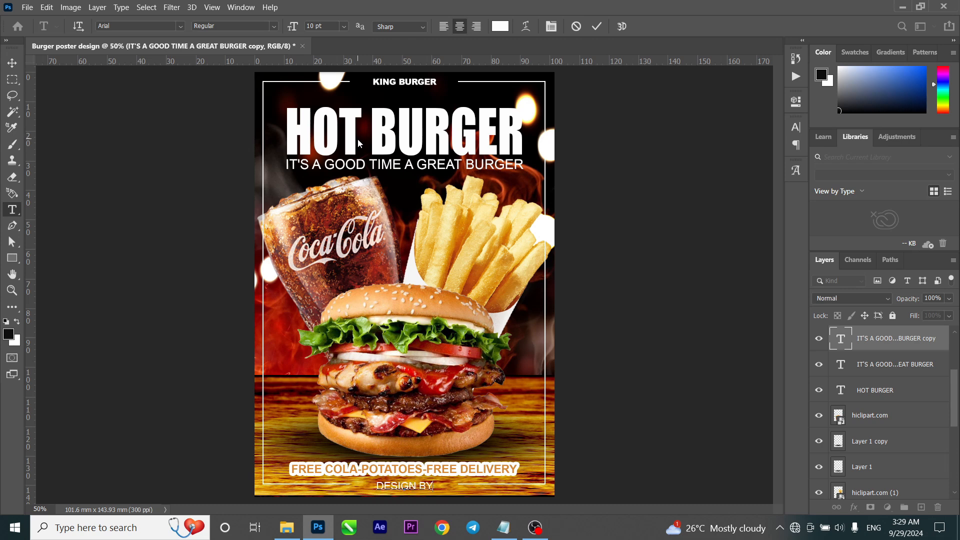
text(DESIGN BY BO KOMPHEAK)
Set the designer credit to Arial Black at 6 pt and nudge it up into the frame's lower gap
key(ctrl+a)
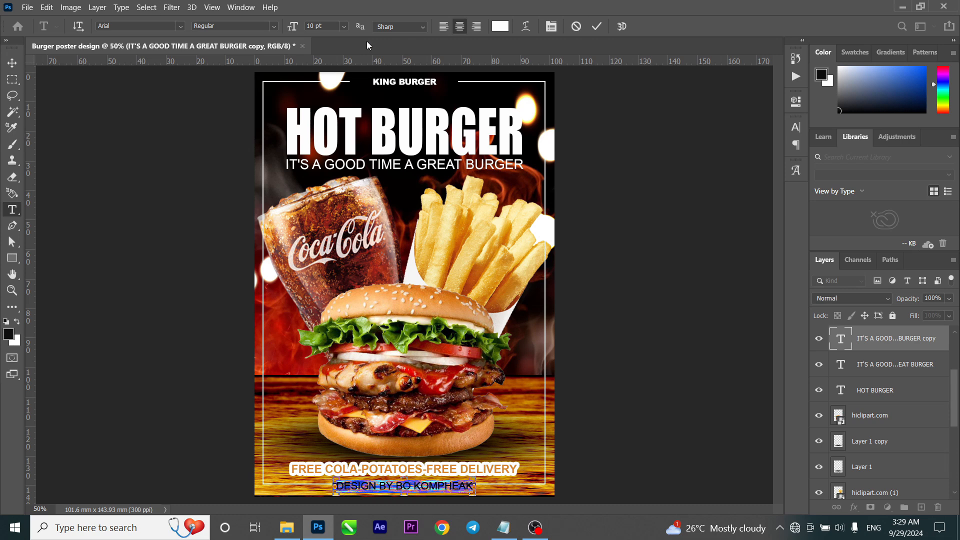
click(235, 26)
click(206, 117)
double_click(315, 26)
text(6)
key(Return)
click(595, 27)
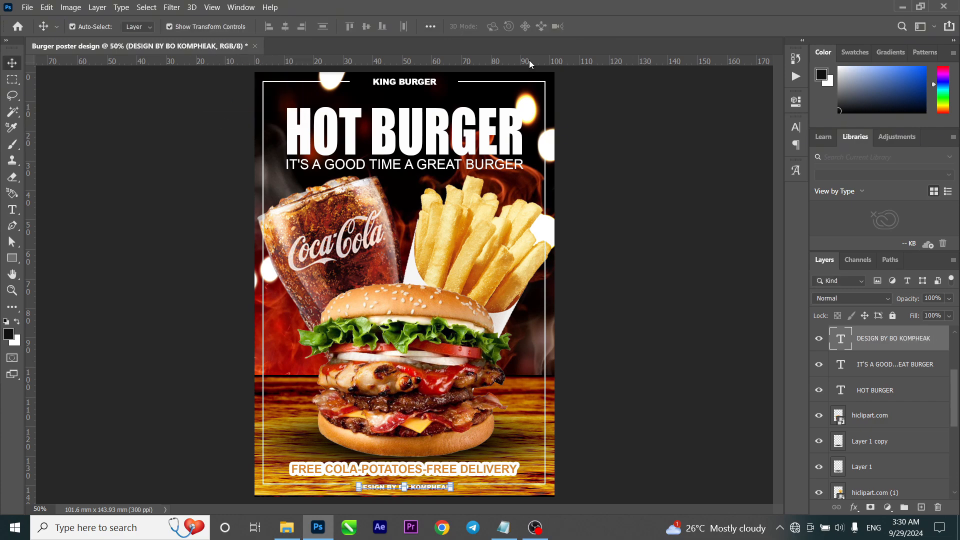
key(shift+Up)
click(657, 181)
Compare the font sizes of the KING BURGER text and the designer credit
double_click(423, 82)
scroll(402, 484, up, 7)
double_click(421, 486)
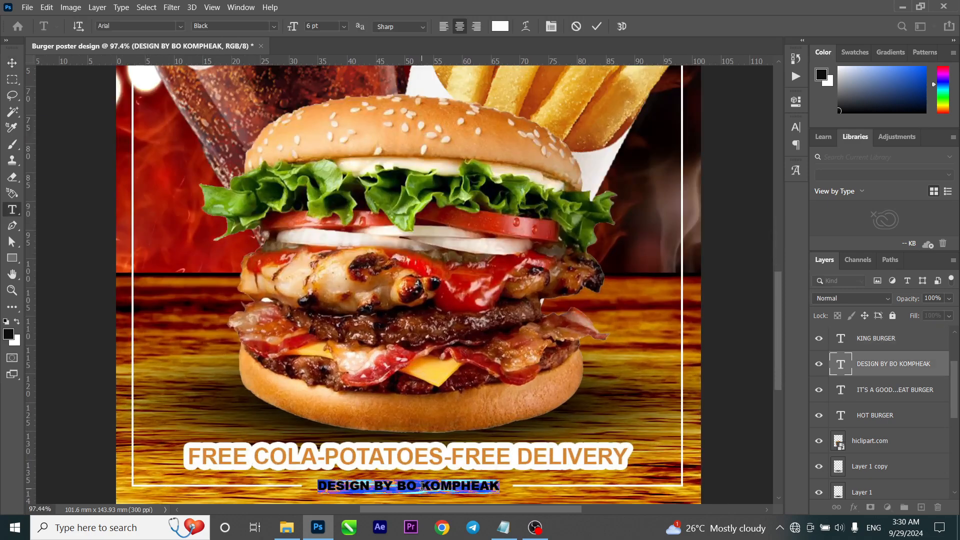
drag(311, 27, 311, 26)
click(12, 63)
Add a drop shadow to the designer credit with 81% opacity, 90° angle, 0 px distance, 8% spread and 10 px size
scroll(432, 215, down, 2)
click(855, 507)
click(860, 504)
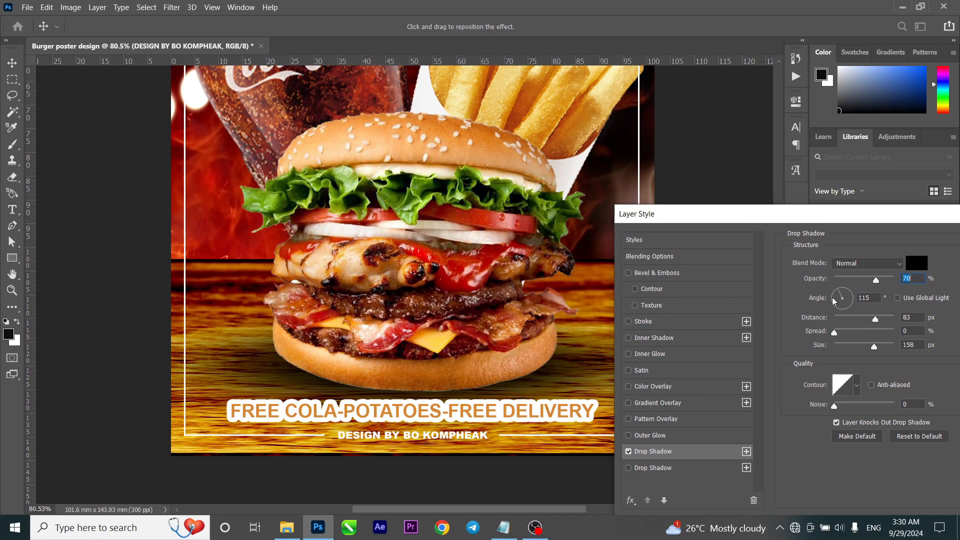
drag(872, 285, 881, 285)
click(842, 291)
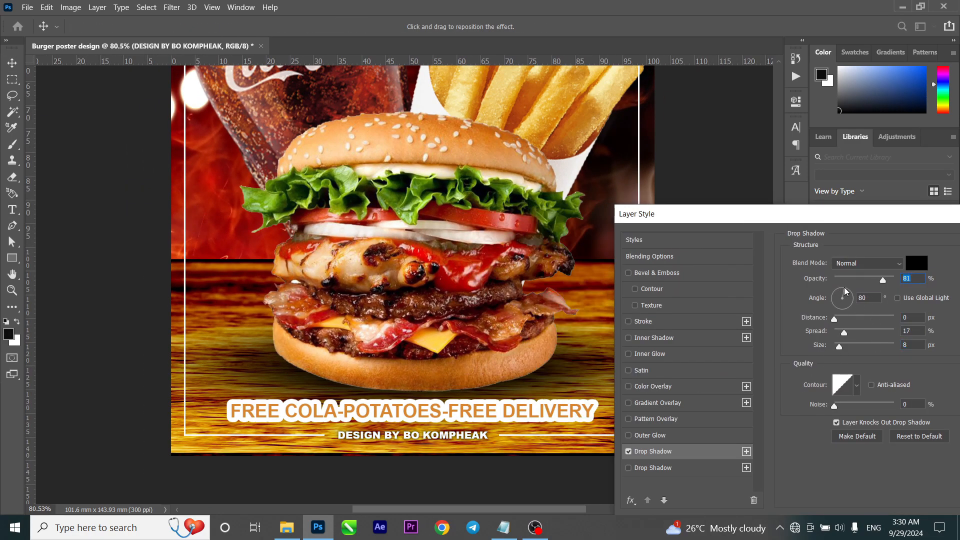
drag(844, 333, 840, 348)
drag(863, 217, 713, 243)
click(904, 268)
click(258, 468)
scroll(258, 469, down, 2)
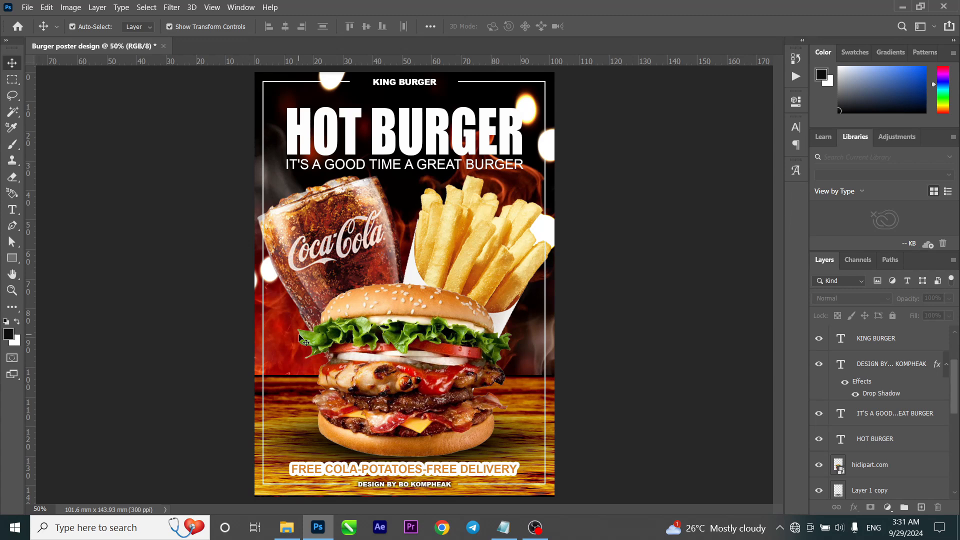
Restack the Coca-Cola and fries layers directly behind the burger and above its shadow layers
click(298, 239)
key(ctrl+bracketright)
key(ctrl+bracketright)
key(ctrl+bracketright)
key(ctrl+bracketright)
key(ctrl+bracketright)
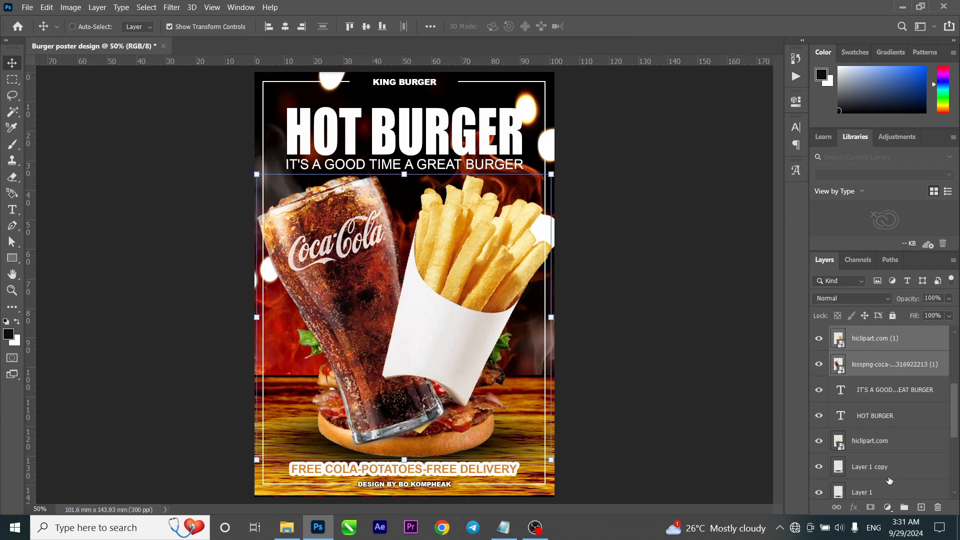
key(ctrl+bracketleft)
key(ctrl+bracketleft)
key(ctrl+bracketleft)
Move the white frame layer Rectangle 1 down the stack so it sits behind the burger, fries and Coca-Cola
click(548, 89)
click(630, 129)
click(545, 95)
drag(908, 338, 907, 486)
key(ctrl+bracketleft)
key(ctrl+[)
key(ctrl+[)
key(ctrl+[)
key(ctrl+[)
key(ctrl+[)
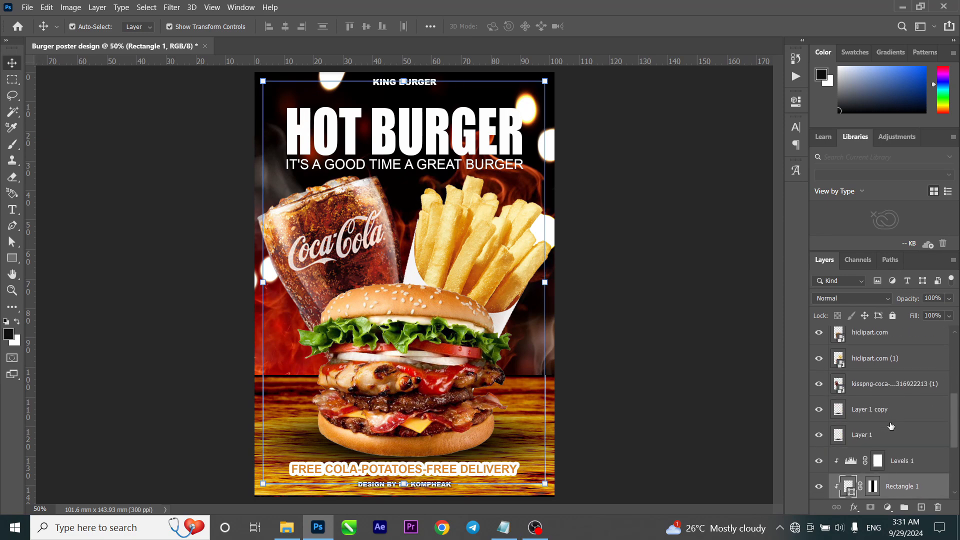
click(747, 344)
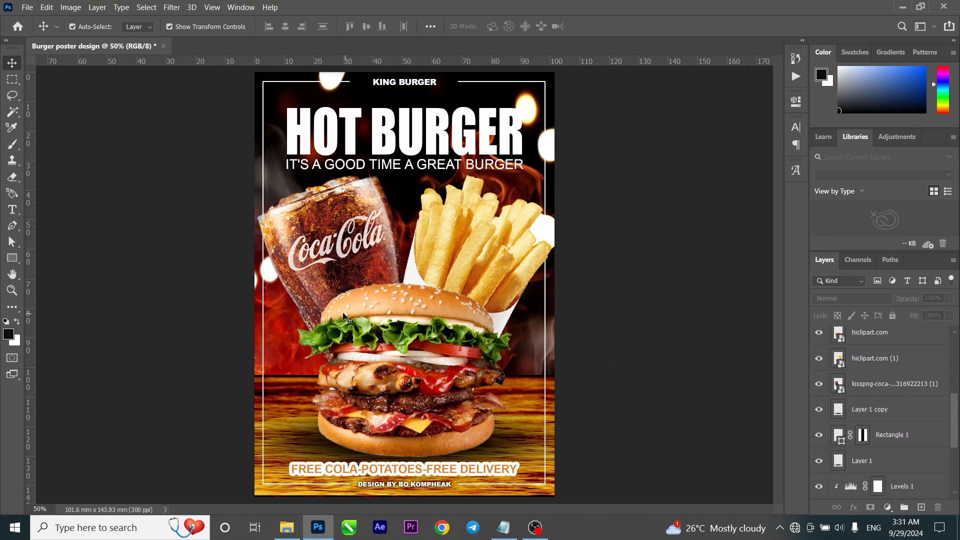
Try moving the fries left toward the Coca-Cola glass, and undo the move
scroll(480, 238, up, 12)
scroll(725, 249, down, 6)
click(606, 266)
drag(607, 265, 531, 261)
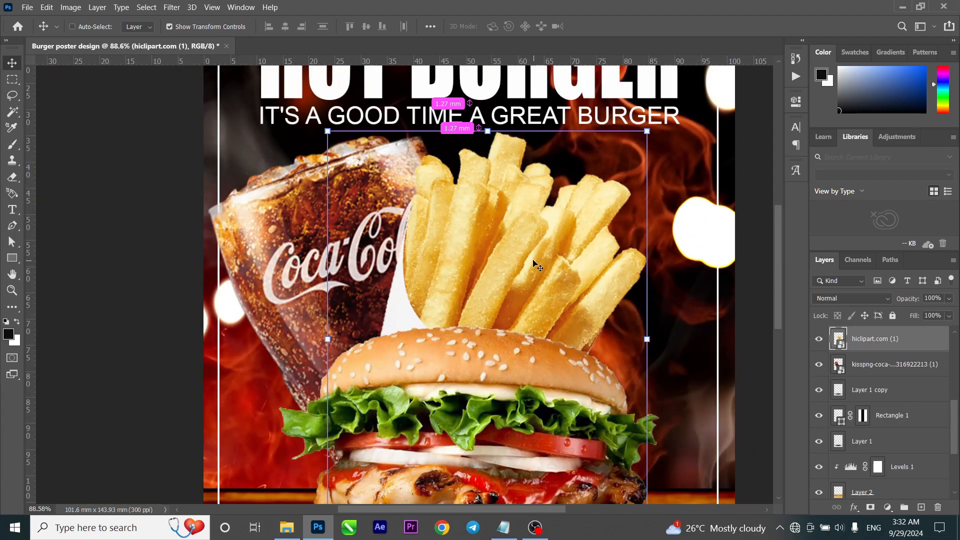
key(ctrl+z)
Try shifting the background images 11830 and 448629 sideways, and undo the moves
scroll(695, 263, down, 7)
scroll(898, 490, down, 1)
click(899, 492)
drag(111, 235, 156, 241)
drag(612, 262, 632, 275)
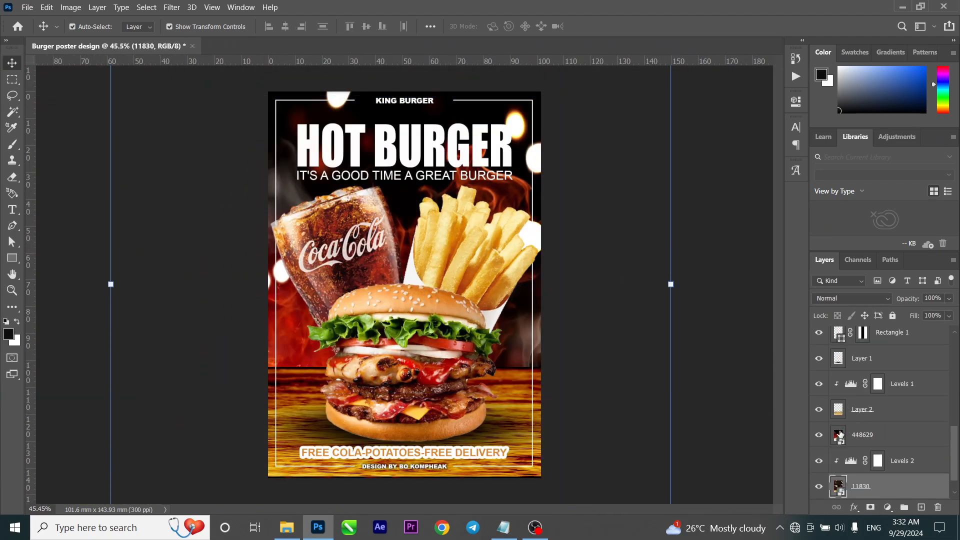
key(ctrl+z)
click(844, 434)
drag(549, 221, 622, 211)
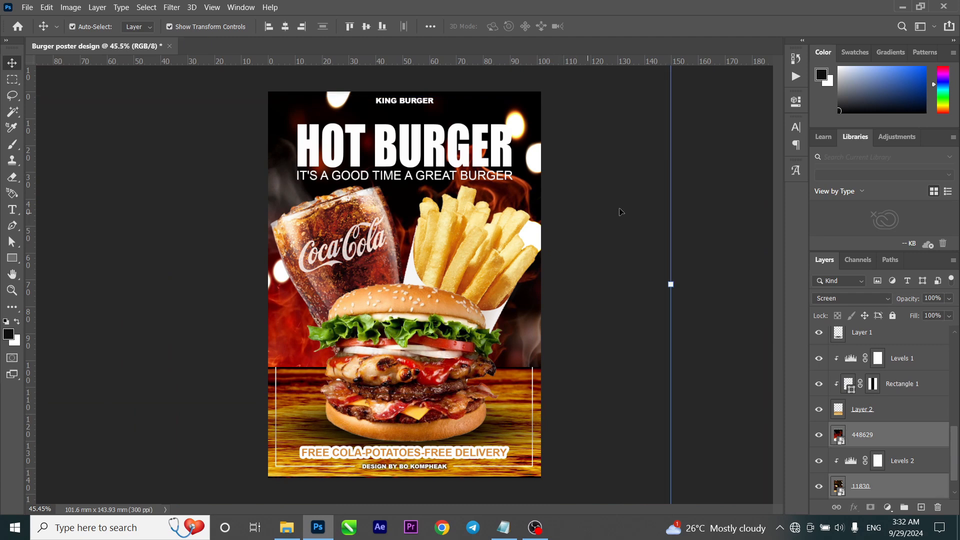
click(709, 288)
key(ctrl+z)
Toggle the visibility of background image 11830 to identify the light spots it contributes, and select that layer
scroll(856, 412, down, 8)
click(856, 412)
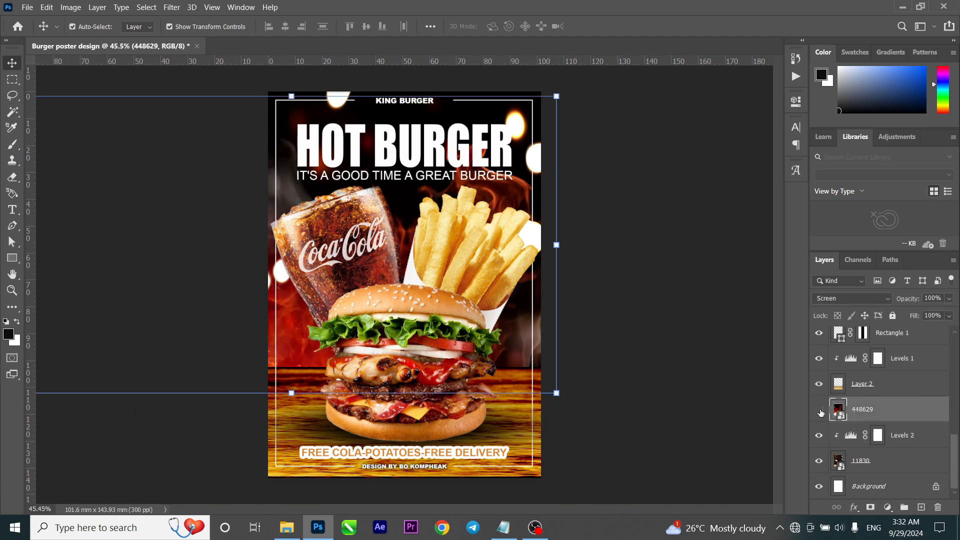
click(818, 463)
click(818, 463)
click(861, 462)
click(652, 280)
click(509, 108)
click(897, 468)
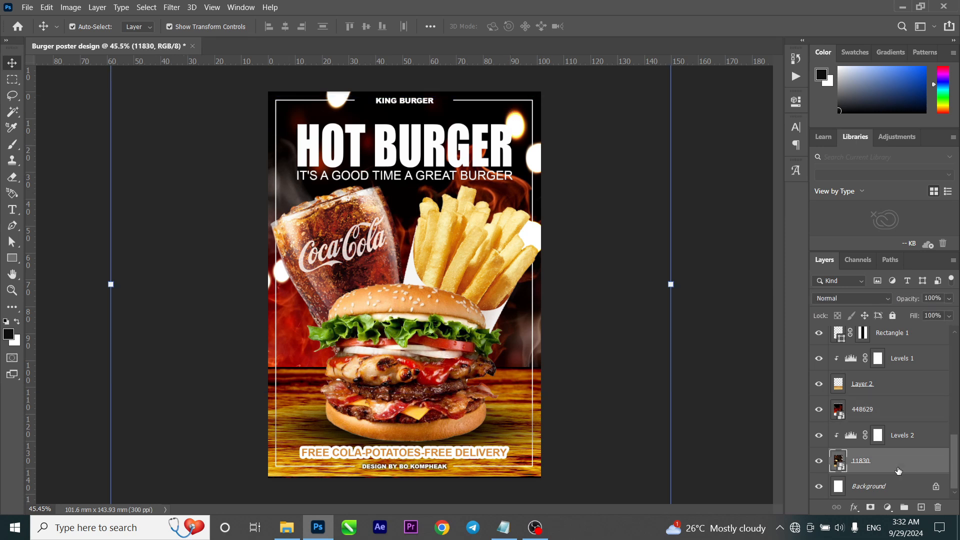
Nudge the background image 11830 about 100 px right and 20 px down to reposition its light spots
key(shift+Right)
key(shift+Right)
key(shift+Right)
key(shift+Right)
key(shift+Right)
key(shift+Right)
key(shift+Right)
key(shift+Right)
key(shift+Right)
key(shift+Right)
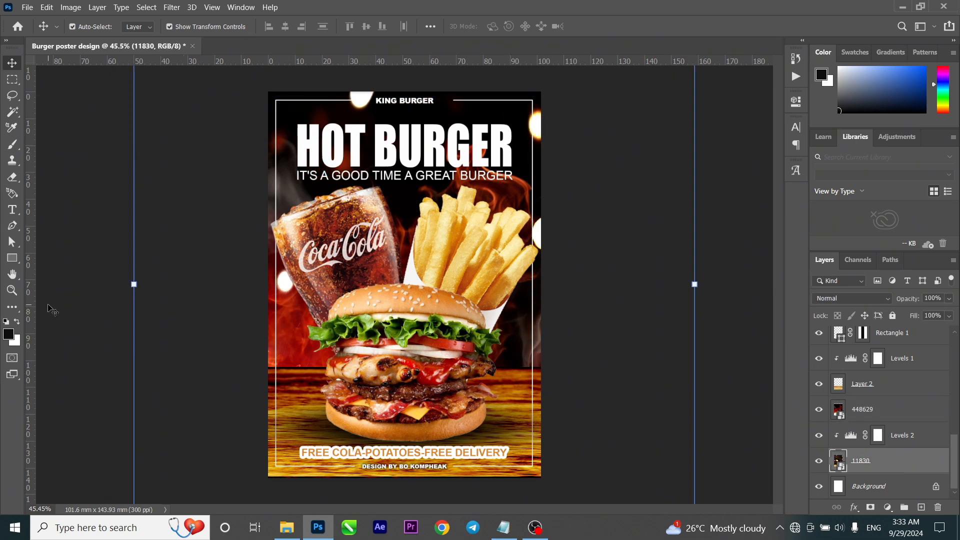
key(shift+Down)
key(shift+Down)
key(Left)
key(Left)
key(Left)
key(Left)
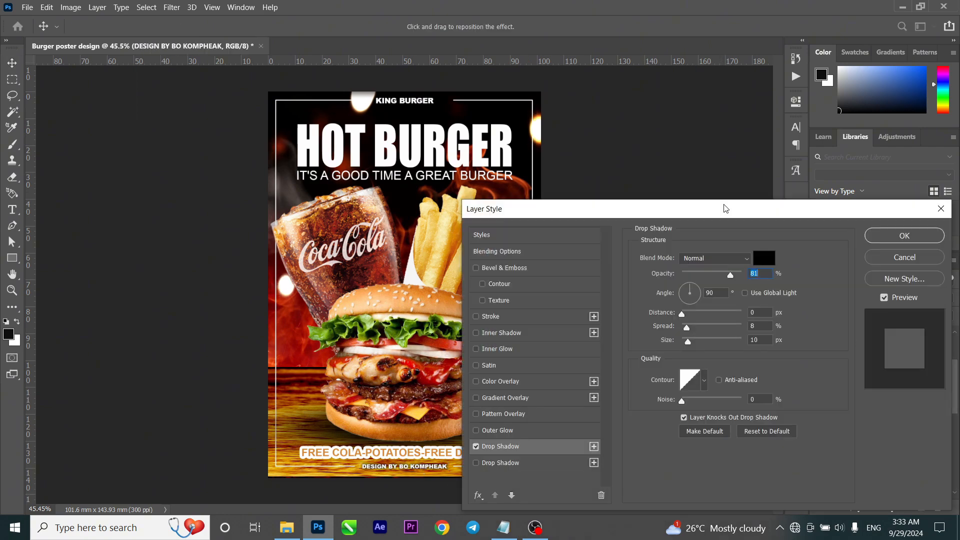
drag(725, 208, 865, 217)
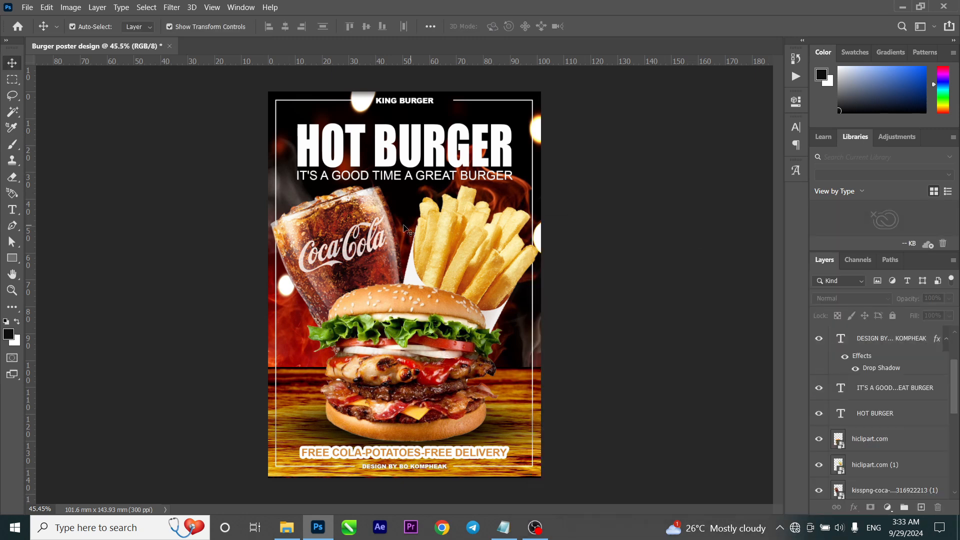
scroll(356, 413, down, 1)
scroll(356, 413, up, 2)
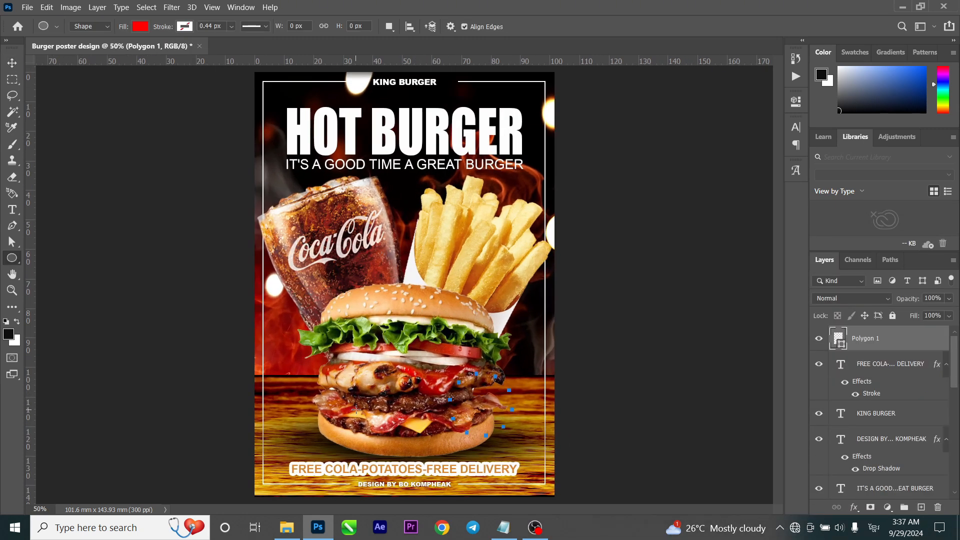
Undo the stray polygon and draw a circle about 276 px wide at the burger's lower right, filled with pure red
key(ctrl+z)
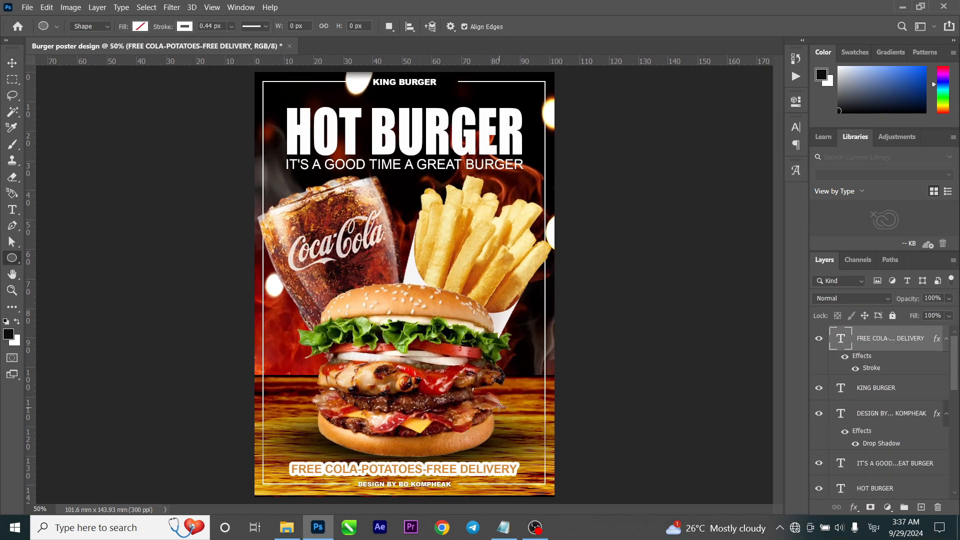
drag(482, 381, 535, 433)
click(617, 195)
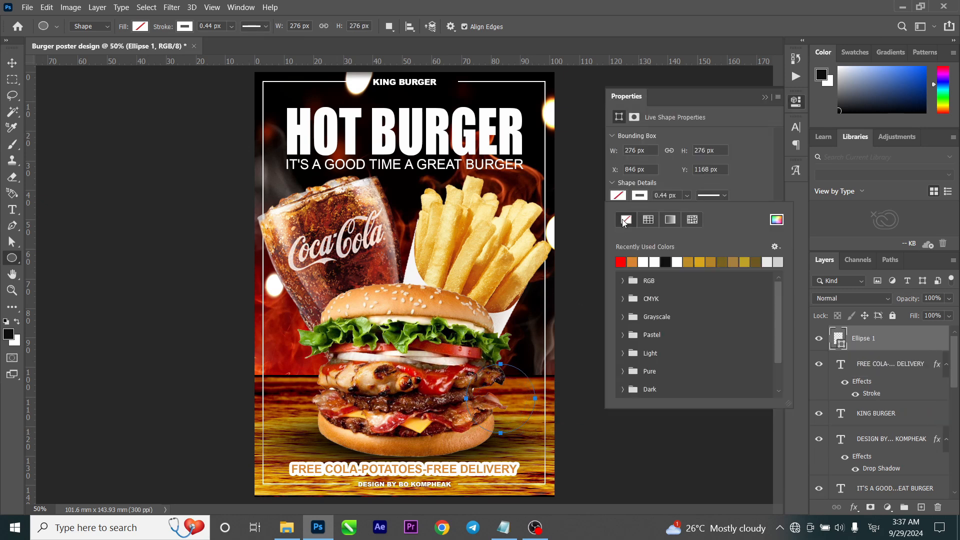
click(620, 262)
Try the sampled dark red c91a04 as the circle's fill, and return the fill to pure red
click(776, 220)
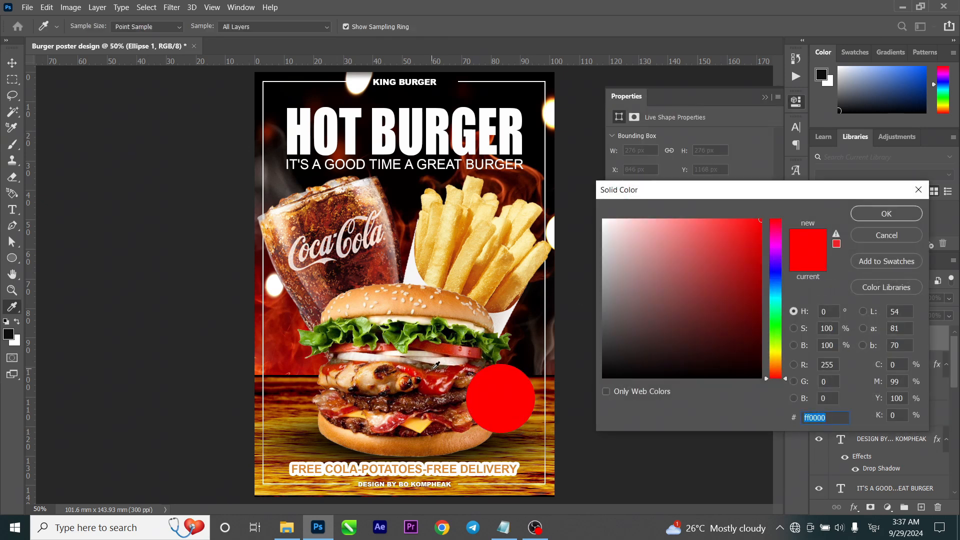
click(433, 364)
click(440, 375)
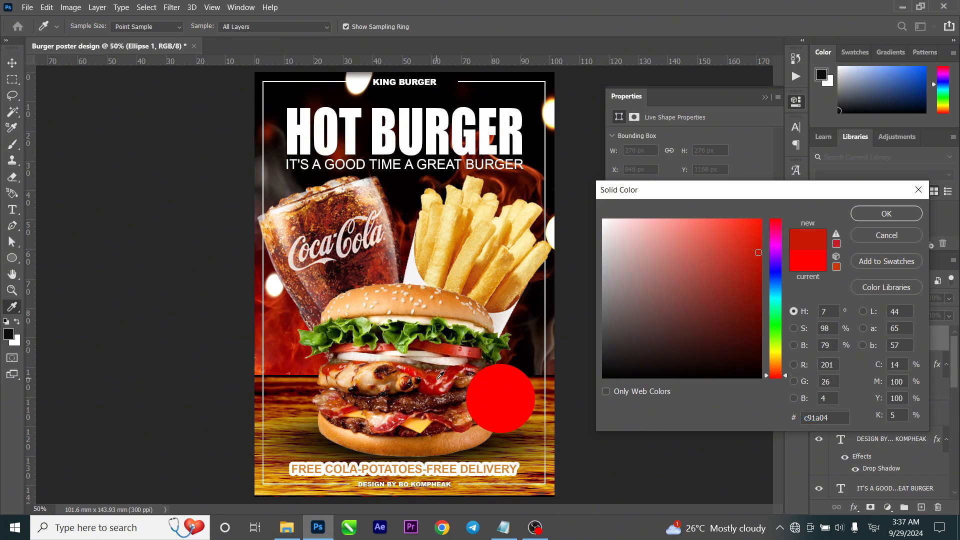
click(865, 213)
click(631, 262)
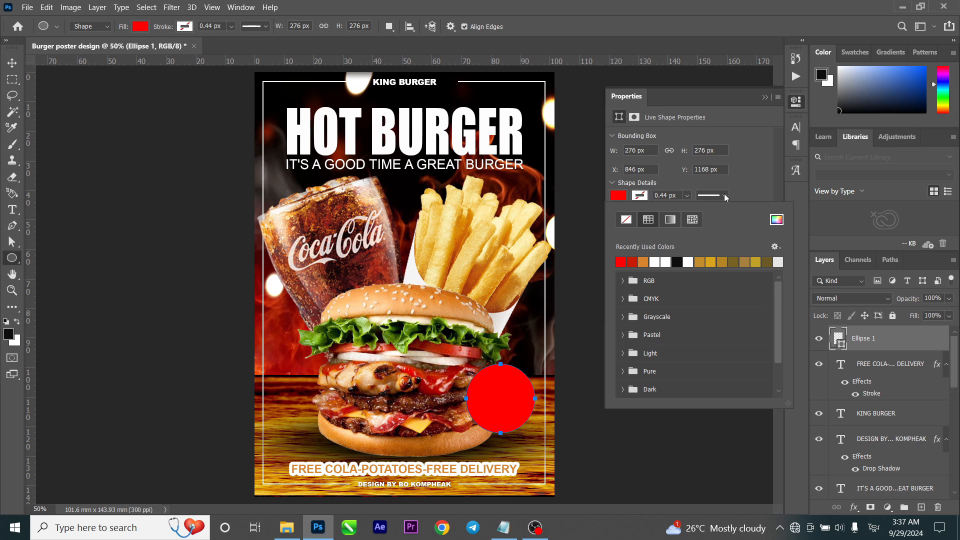
Duplicate the red circle layer Ellipse 1
click(8, 66)
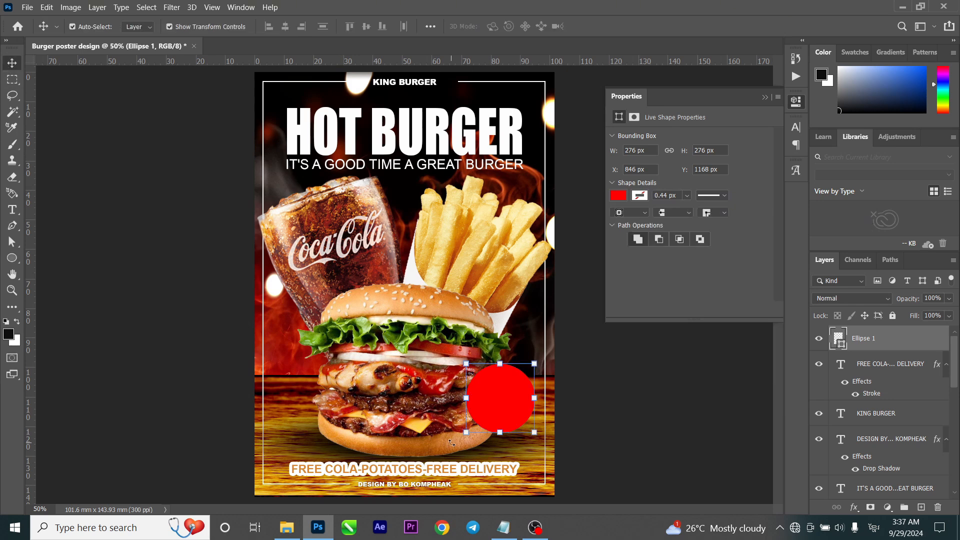
click(764, 97)
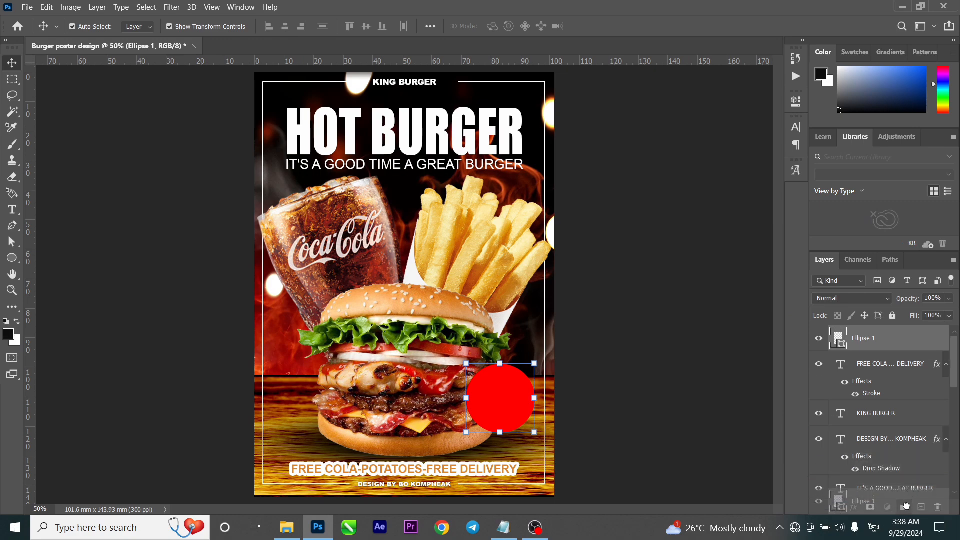
key(ctrl+g)
key(ctrl+z)
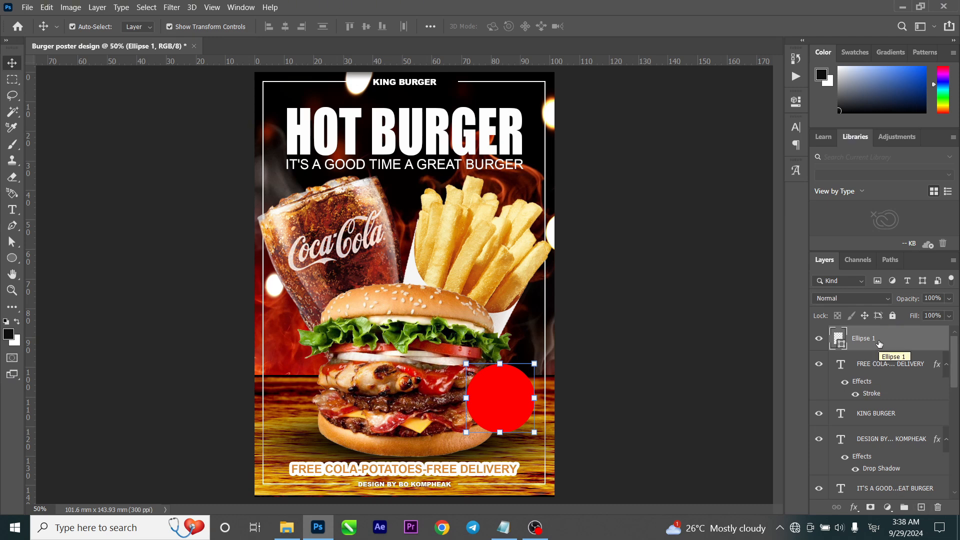
key(ctrl+j)
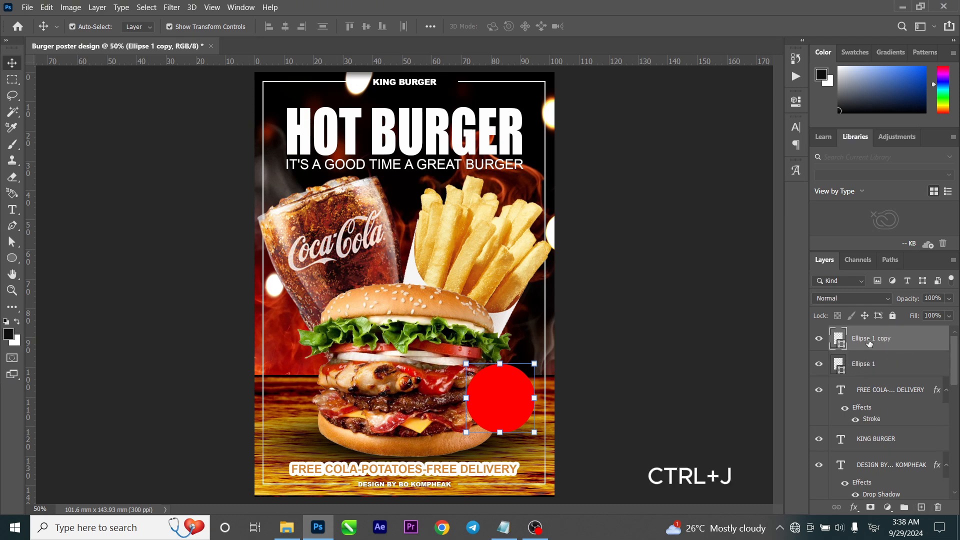
Remove the fill from the circle copy and give it a white stroke 3 px wide
click(12, 258)
click(140, 26)
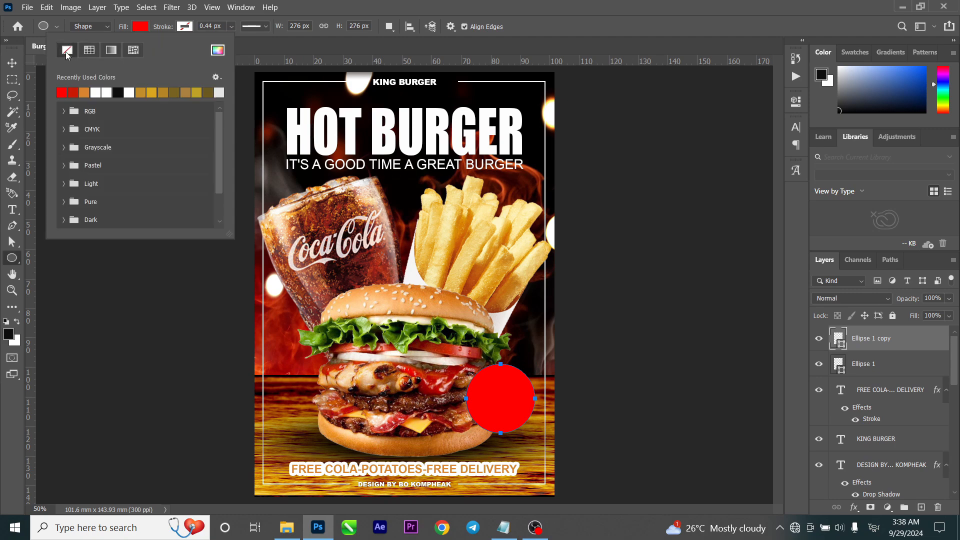
click(67, 52)
click(185, 26)
click(152, 92)
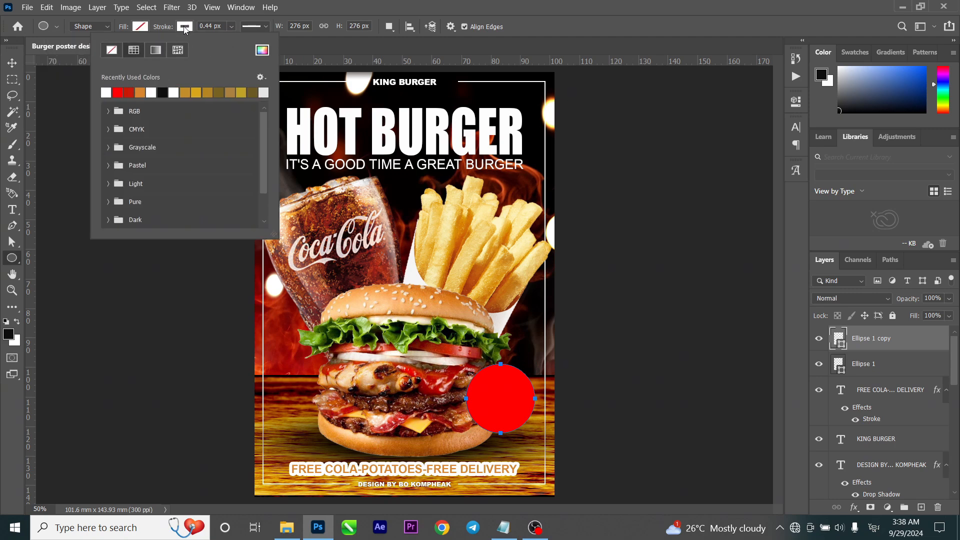
click(207, 26)
text(1)
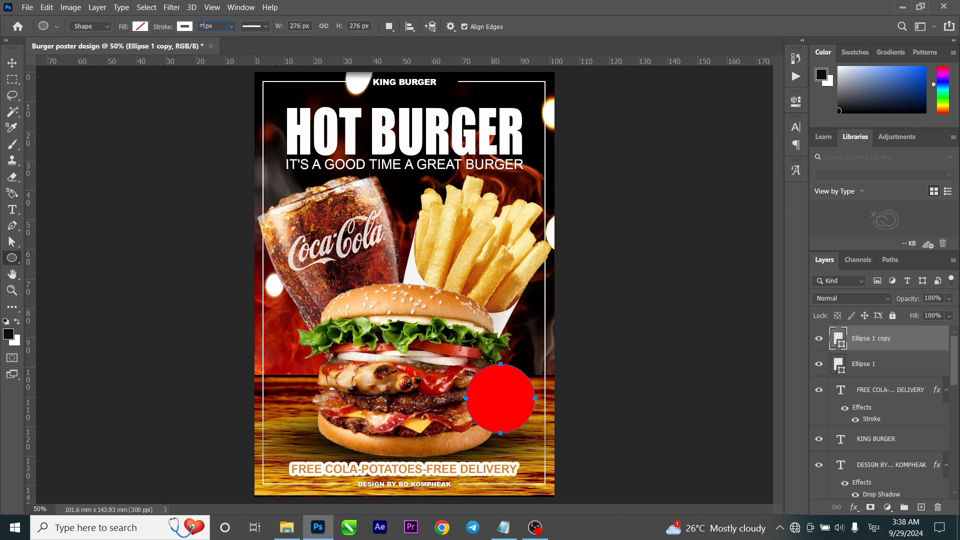
key(Return)
click(487, 213)
text(3)
key(Return)
Make the circle copy's stroke a dashed line with dash 6 and gap 2
click(257, 26)
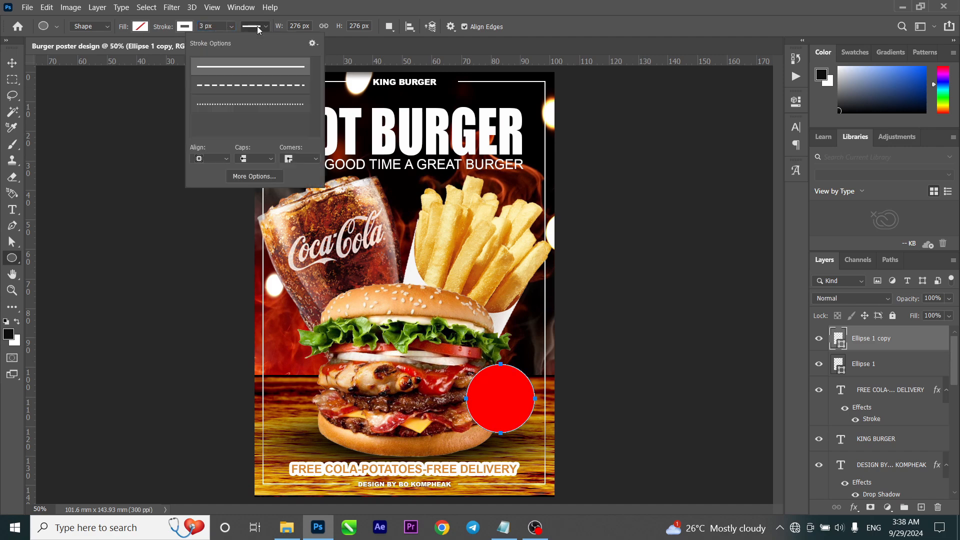
click(260, 176)
click(695, 132)
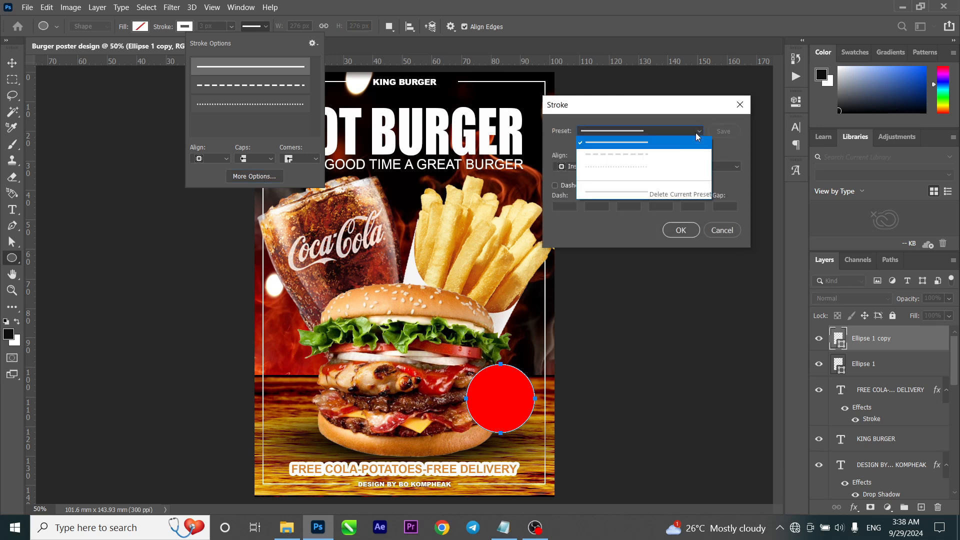
click(622, 156)
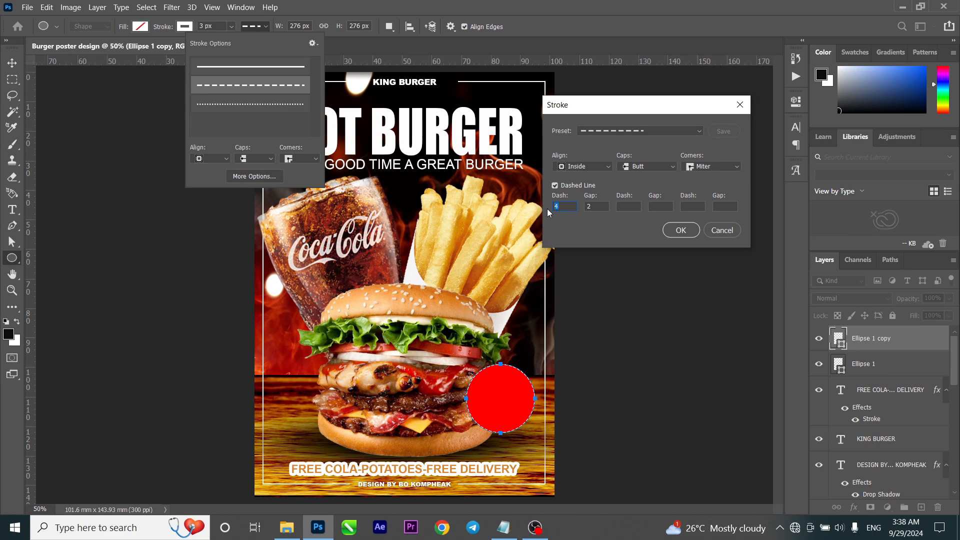
text(6)
key(Tab)
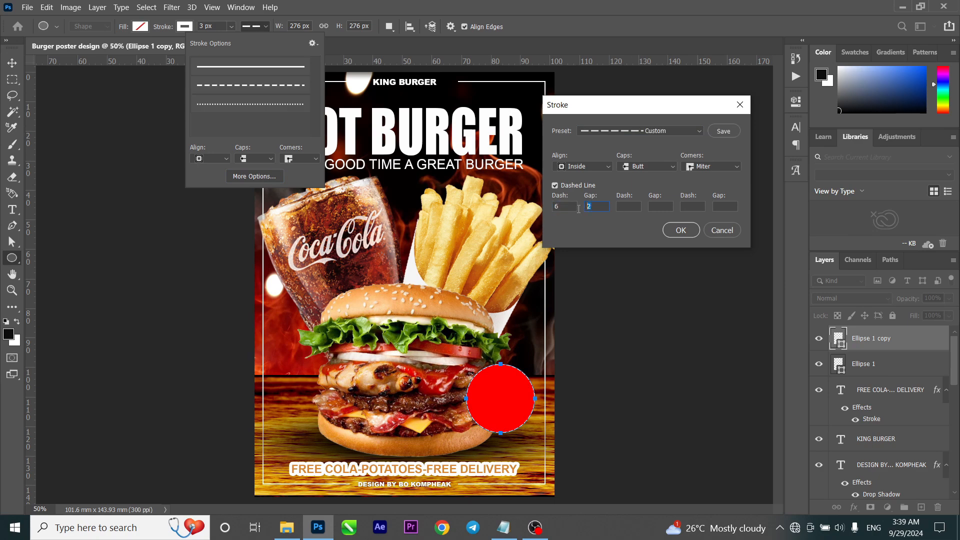
text(3)
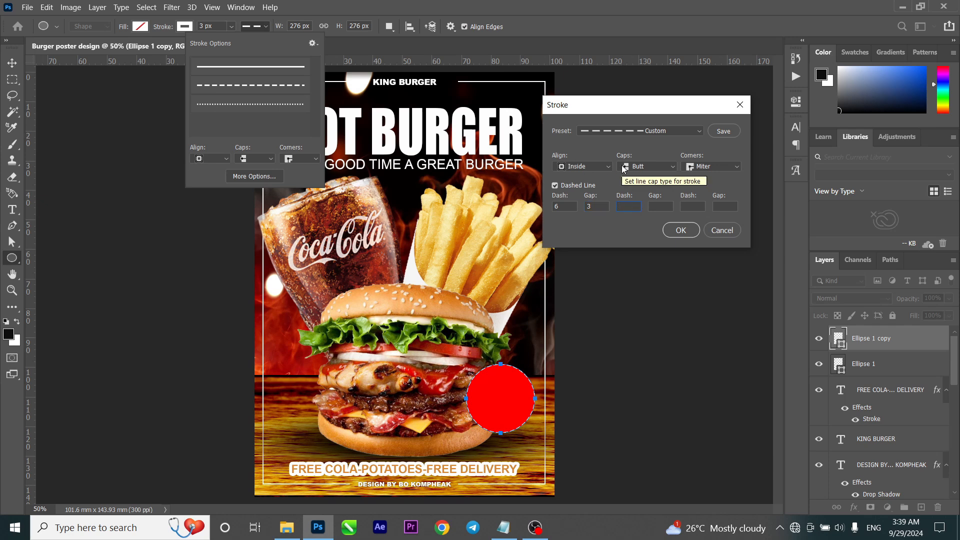
key(shift+Tab)
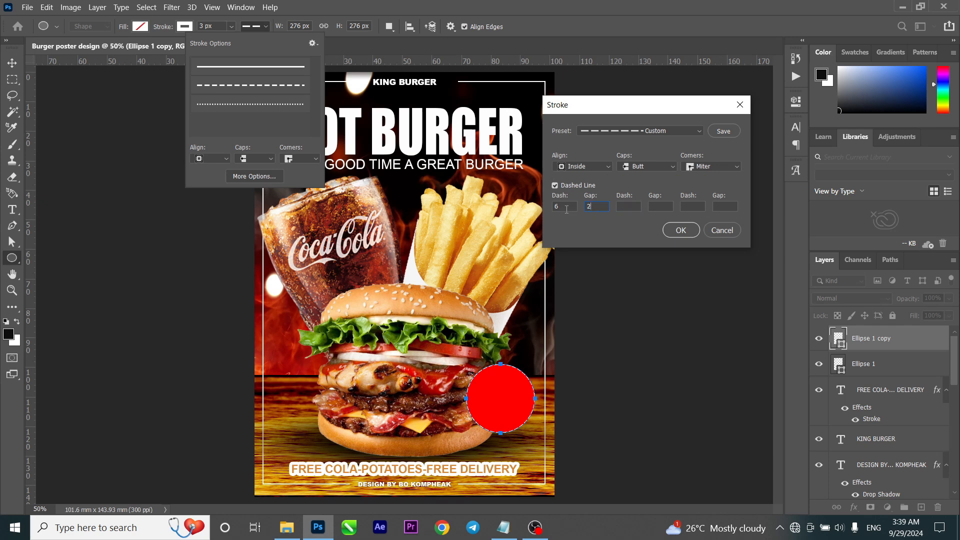
text(2)
key(Return)
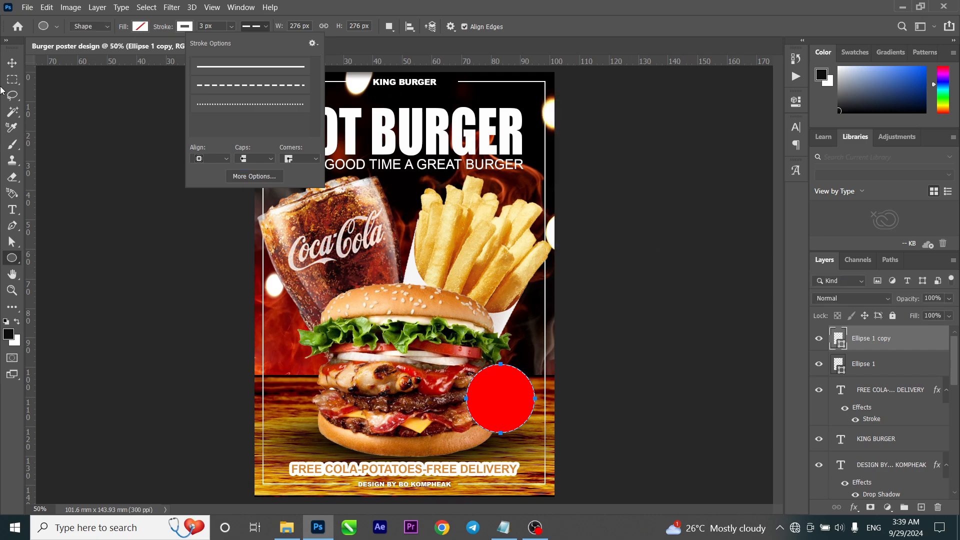
Scale the dashed circle copy down to about 92% so it sits just inside the red circle's edge
click(12, 63)
scroll(457, 360, up, 4)
drag(570, 364, 568, 369)
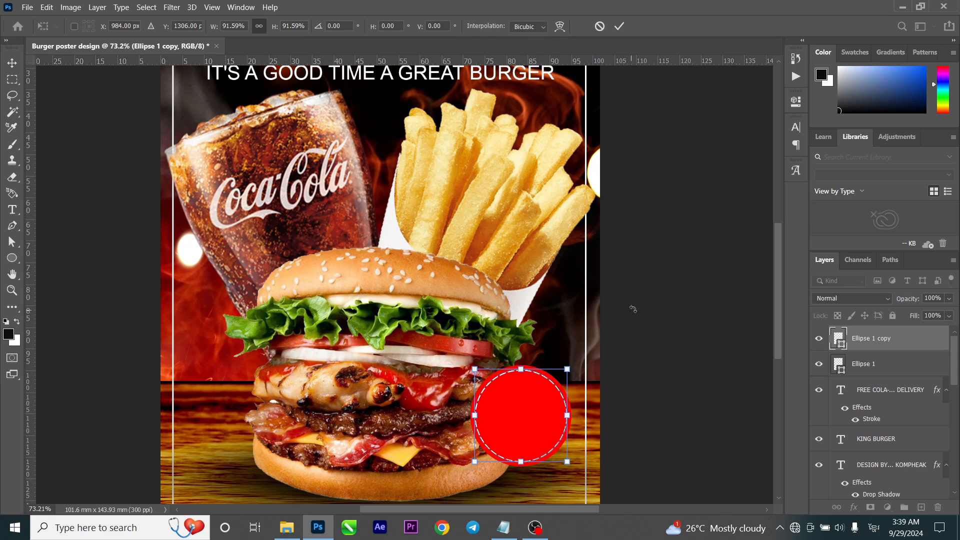
click(618, 26)
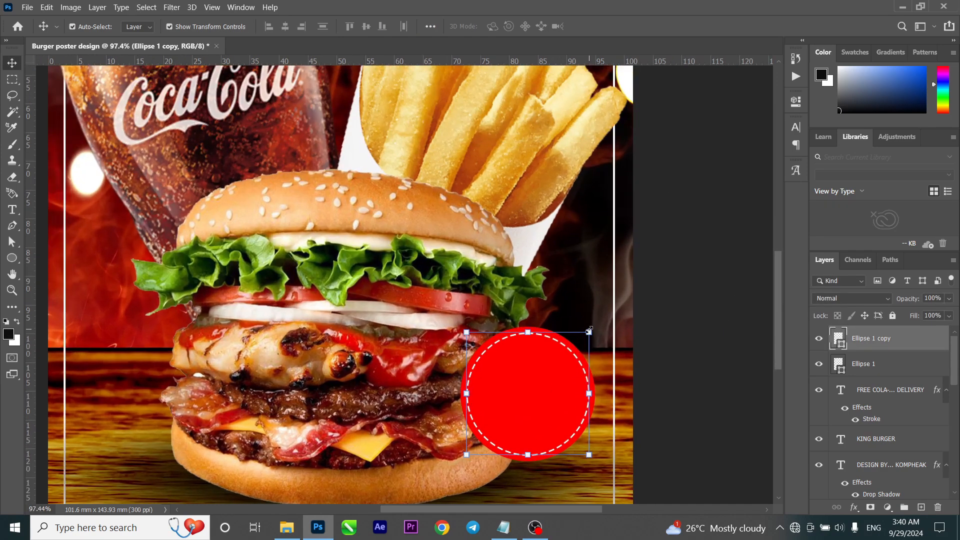
key(ctrl+t)
drag(590, 330, 591, 331)
click(619, 26)
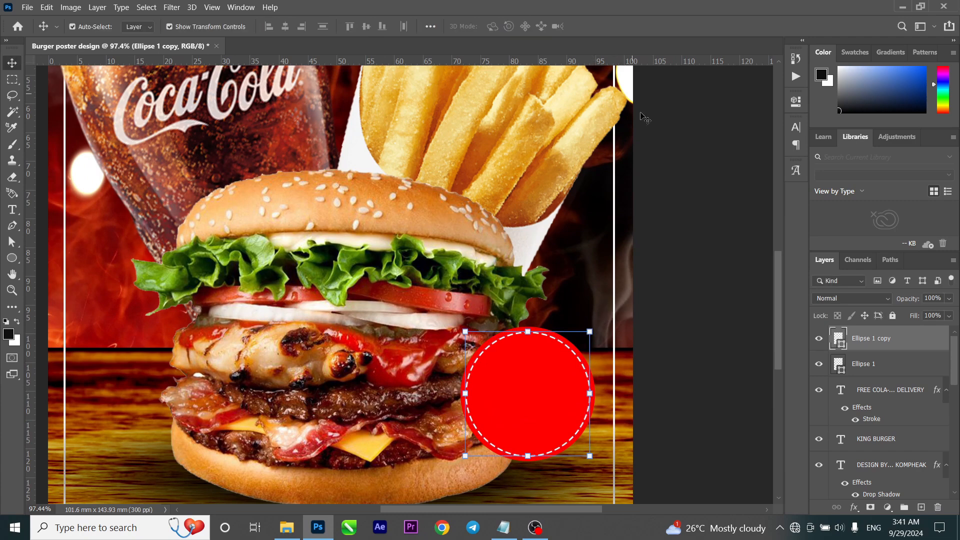
click(690, 225)
Give the circle layer Ellipse 1 a gradient fill using the orange-to-yellow preset
scroll(495, 380, down, 2)
click(869, 366)
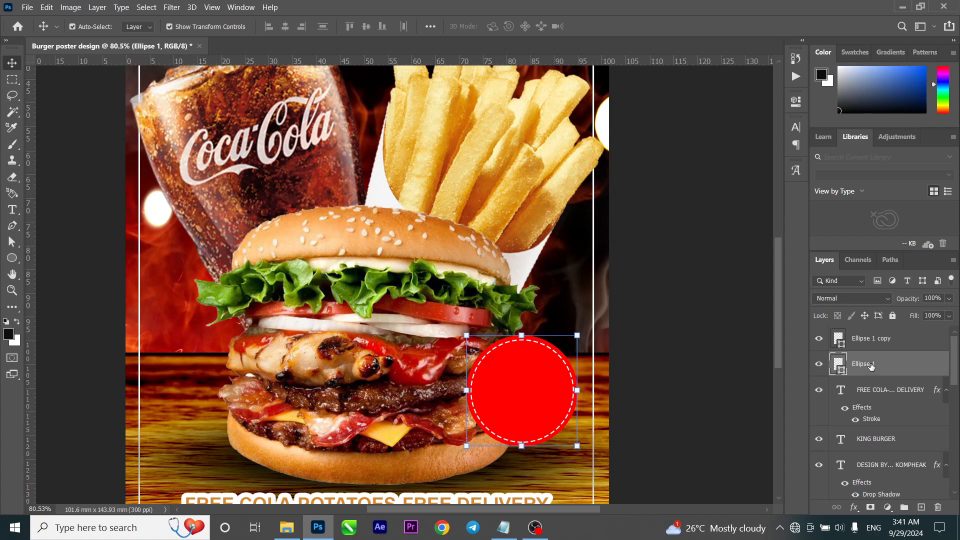
click(12, 258)
click(140, 27)
click(110, 49)
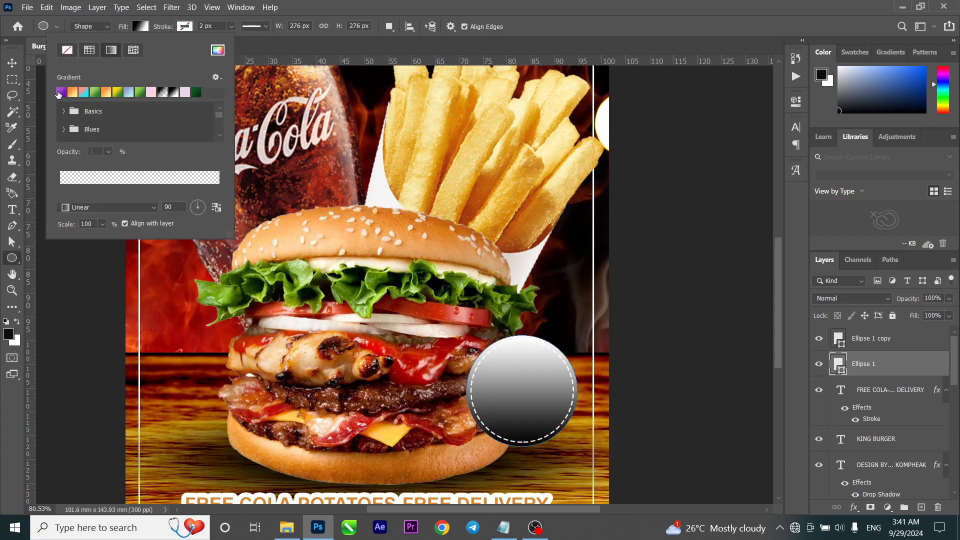
click(67, 93)
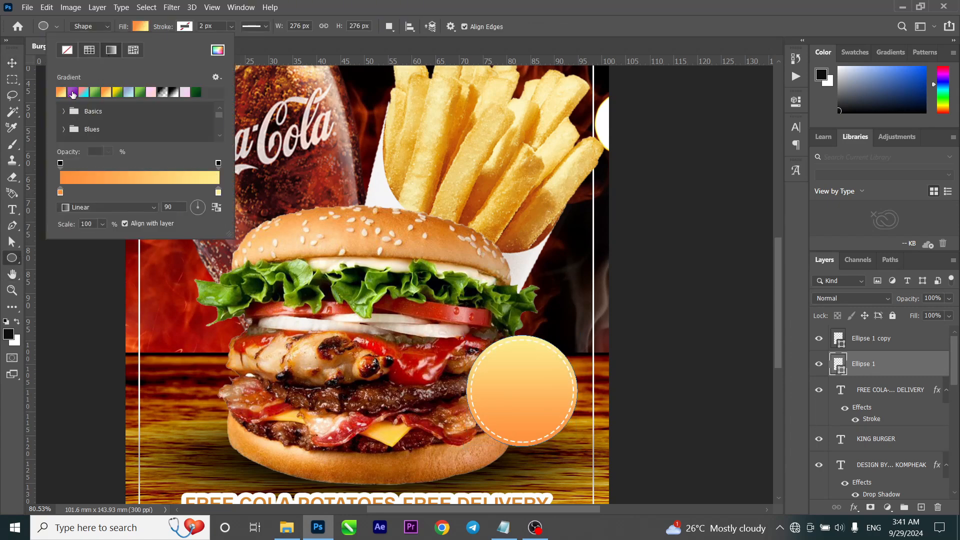
Set the gradient's first stop to bright red sampled from the burger's ketchup and its end stop to dark red a40303
double_click(60, 192)
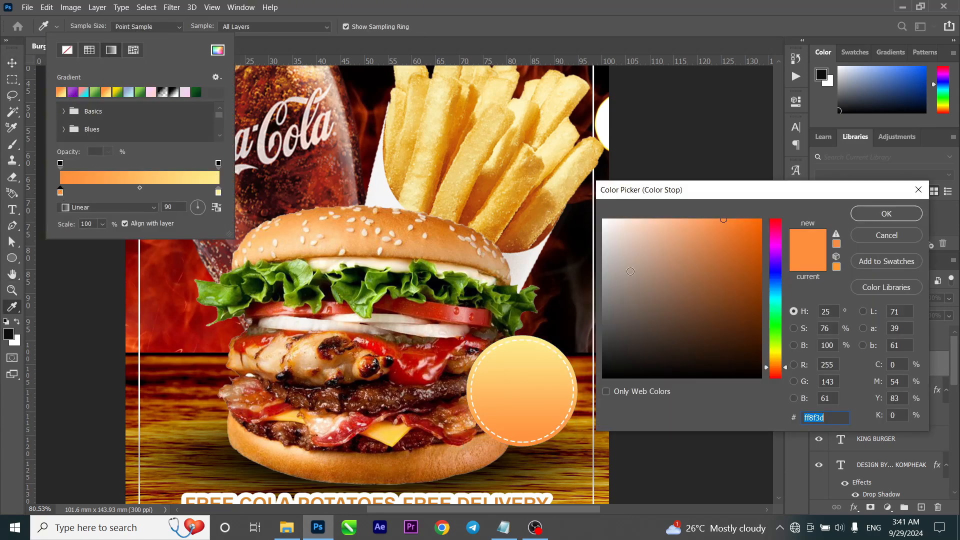
click(425, 363)
click(426, 364)
click(857, 214)
double_click(219, 193)
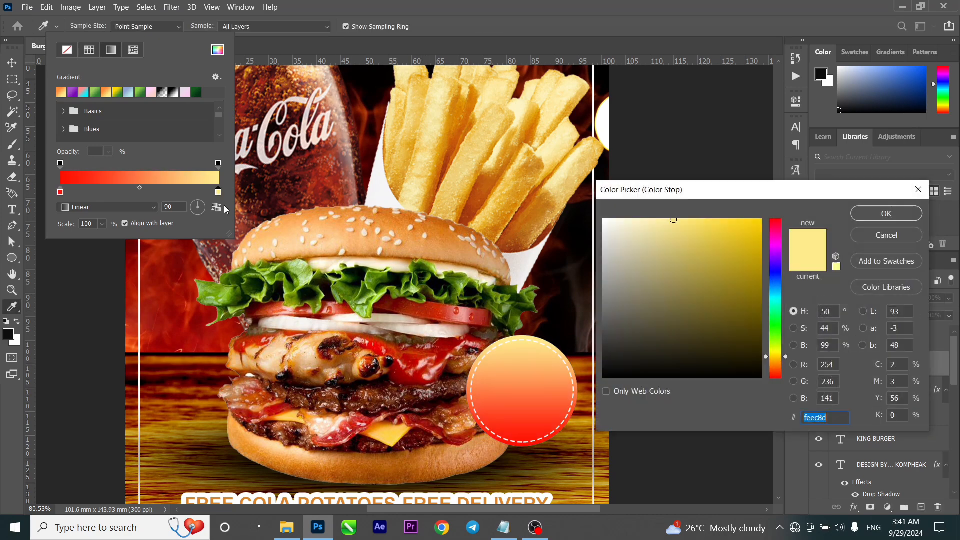
mouse_move(773, 265)
mouse_down()
mouse_move(776, 195)
mouse_move(750, 258)
mouse_move(760, 277)
mouse_up()
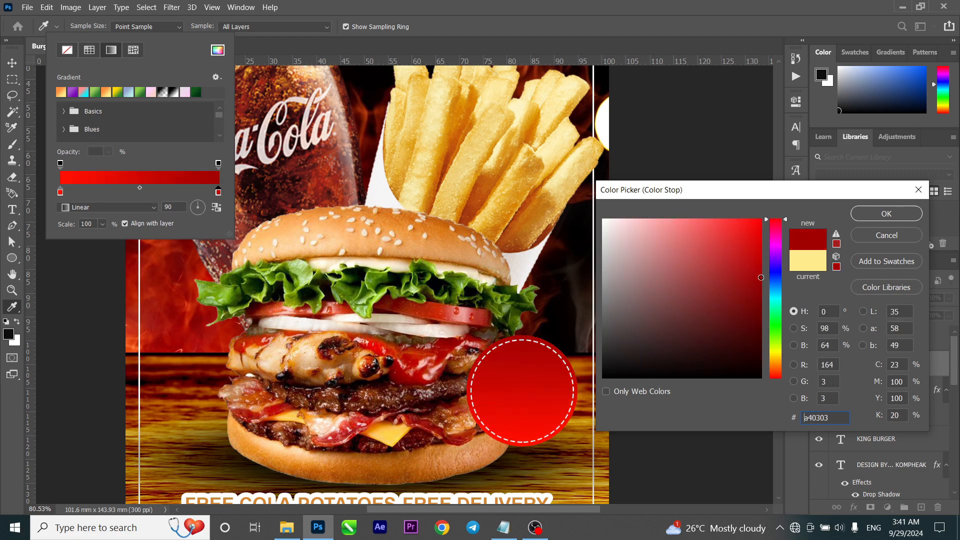
click(886, 214)
Rotate the circle's linear gradient to an angle of -11 degrees
click(198, 205)
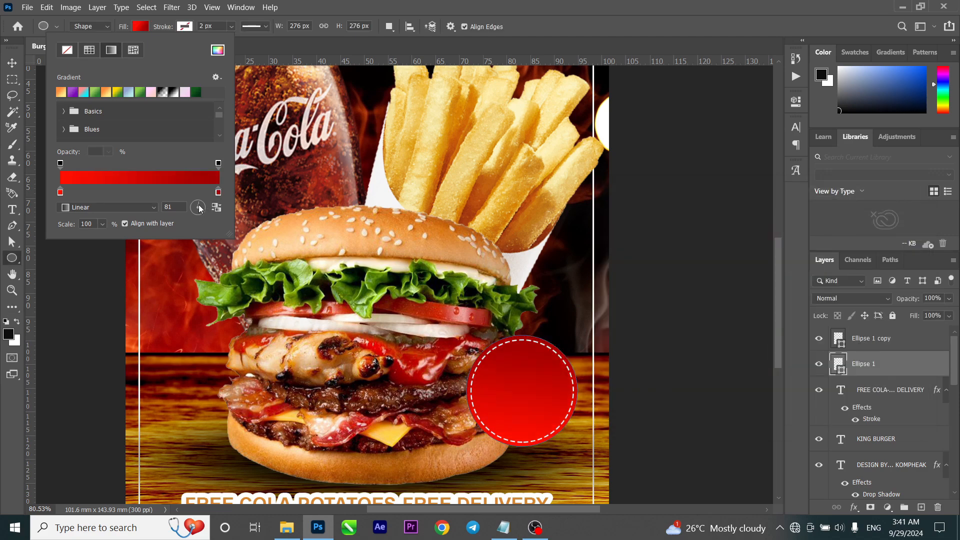
drag(198, 205, 213, 211)
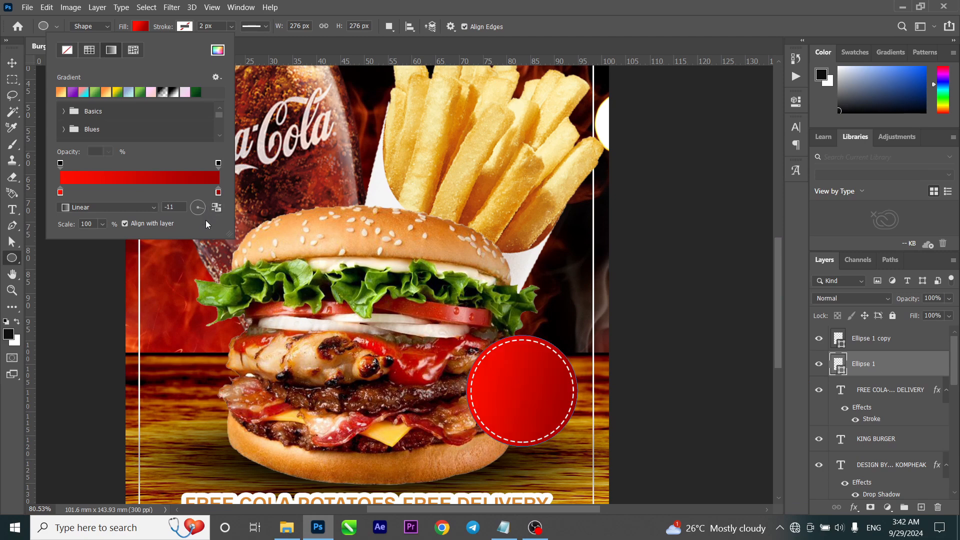
click(9, 63)
click(697, 296)
key(alt)
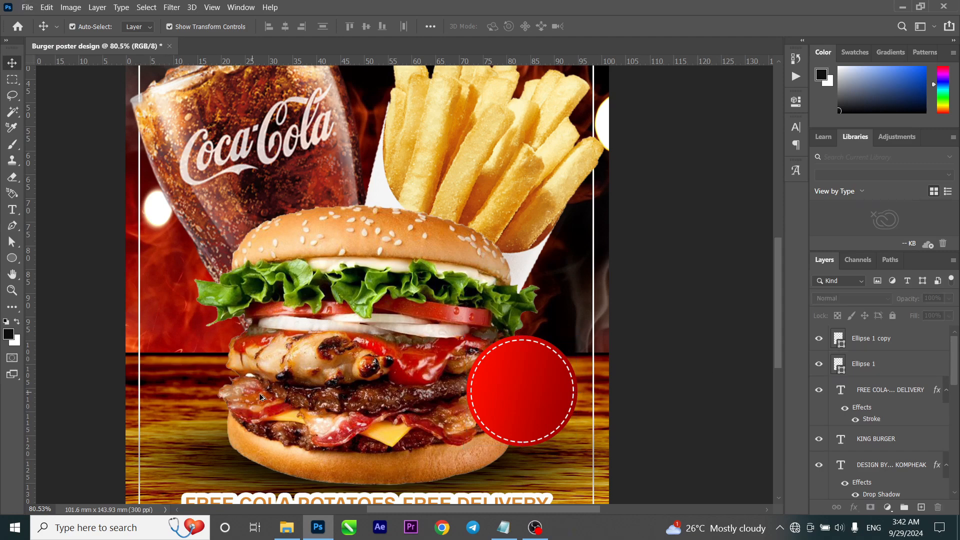
Combine the layers Ellipse 1 and Ellipse 1 copy into one smart object
scroll(509, 365, down, 7)
scroll(474, 374, up, 3)
click(873, 363)
shift+click(873, 342)
right_click(871, 341)
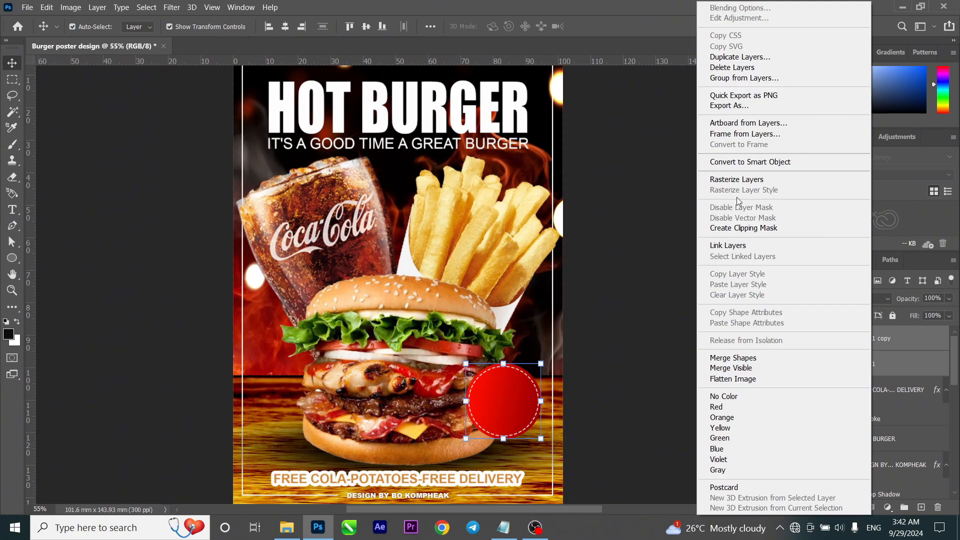
click(739, 162)
Scale the combined badge down and place it over the burger's lower edge, inside the frame
key(ctrl+t)
drag(541, 363, 501, 398)
click(610, 212)
click(610, 212)
Add a white dollar sign in Arial Bold 11 pt on the red badge
scroll(498, 400, up, 4)
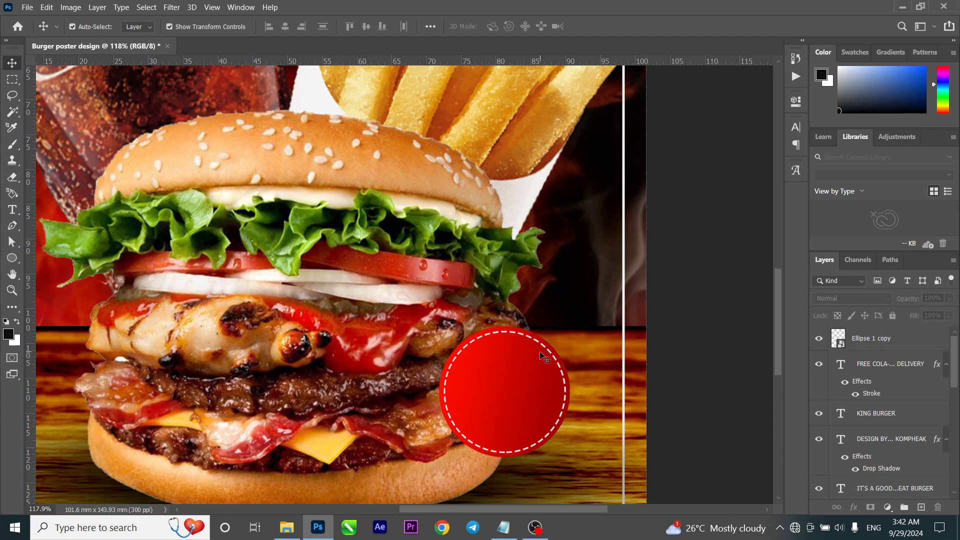
key(t)
click(486, 378)
text($)
click(500, 26)
click(603, 220)
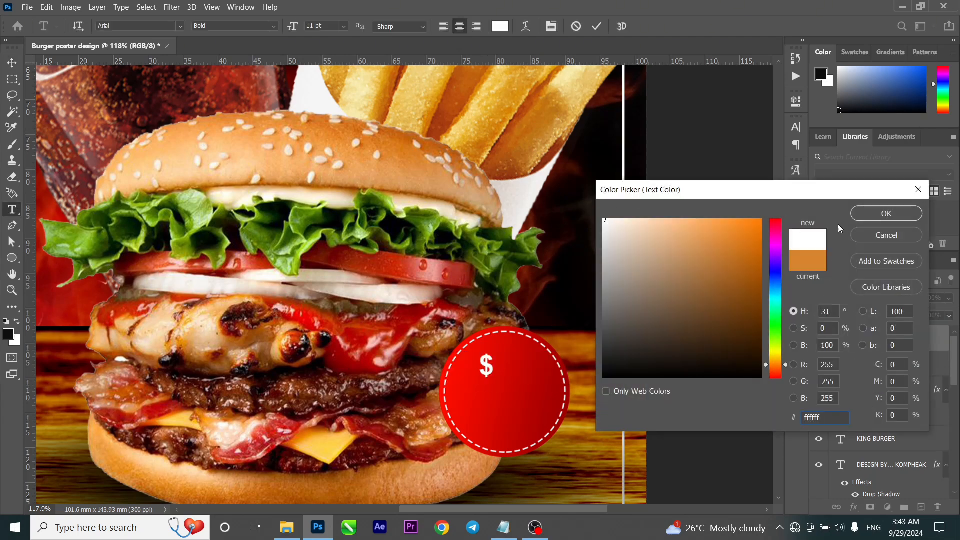
click(886, 213)
Enlarge the dollar sign to 21.69 pt and duplicate it within the badge
click(12, 63)
drag(485, 375, 495, 396)
drag(504, 407, 516, 437)
mouse_move(504, 398)
mouse_down()
mouse_move(472, 381)
mouse_move(505, 384)
mouse_up()
click(512, 222)
Replace the duplicated dollar sign's text with 4.99
double_click(500, 384)
text(4)
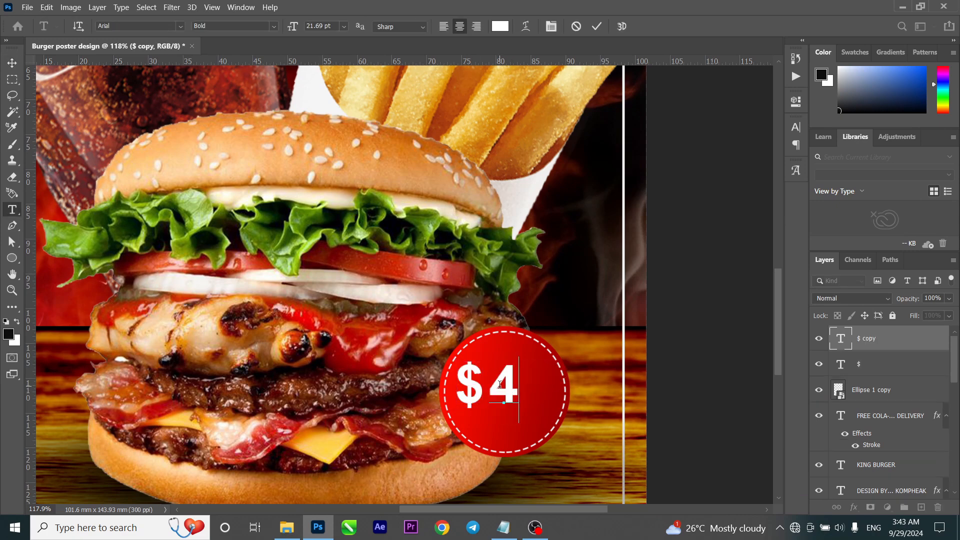
text(.99)
Reduce the font size of the digits 99 and scale the whole price text down to fit the badge
key(shift+Left)
key(shift+Left)
click(344, 26)
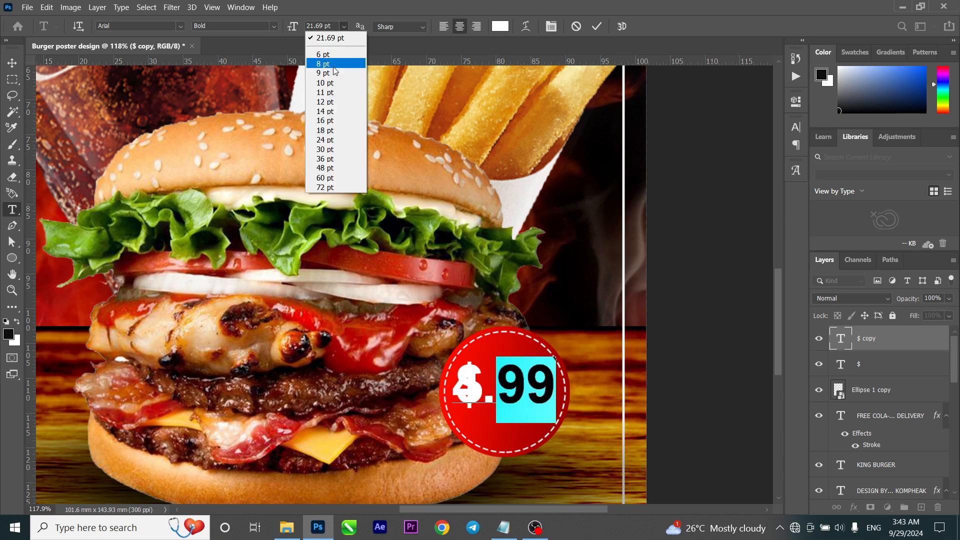
click(320, 90)
key(Up)
key(Up)
key(Up)
key(Up)
click(597, 26)
drag(464, 356, 479, 367)
key(Return)
Add the word ONLY in white below the price on the badge
double_click(493, 418)
text(ONLY)
key(ctrl+a)
key(ctrl+Return)
key(v)
click(619, 27)
Delete the separate dollar sign layer and insert a $ in front of 4.99 in the price text
click(470, 384)
drag(467, 388, 480, 386)
click(618, 29)
key(Delete)
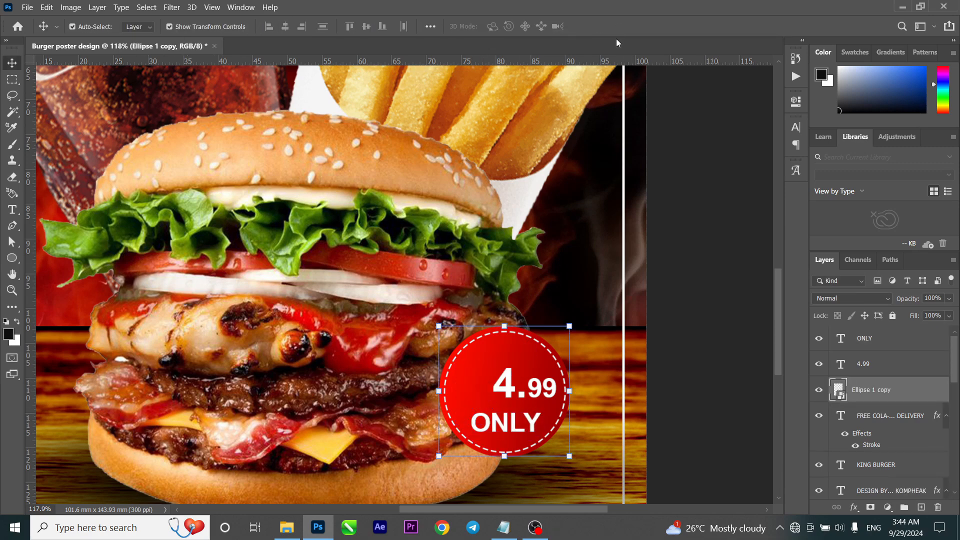
key(t)
click(499, 384)
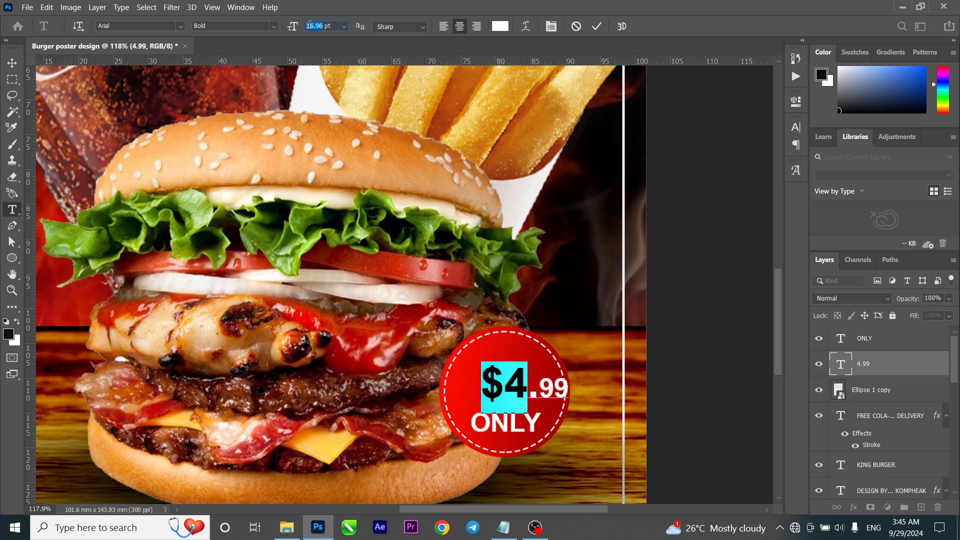
click(596, 25)
Scale the $4.99 text up to about 121% and center it in the upper part of the badge
key(v)
key(ctrl+t)
drag(521, 374, 501, 371)
drag(504, 358, 504, 346)
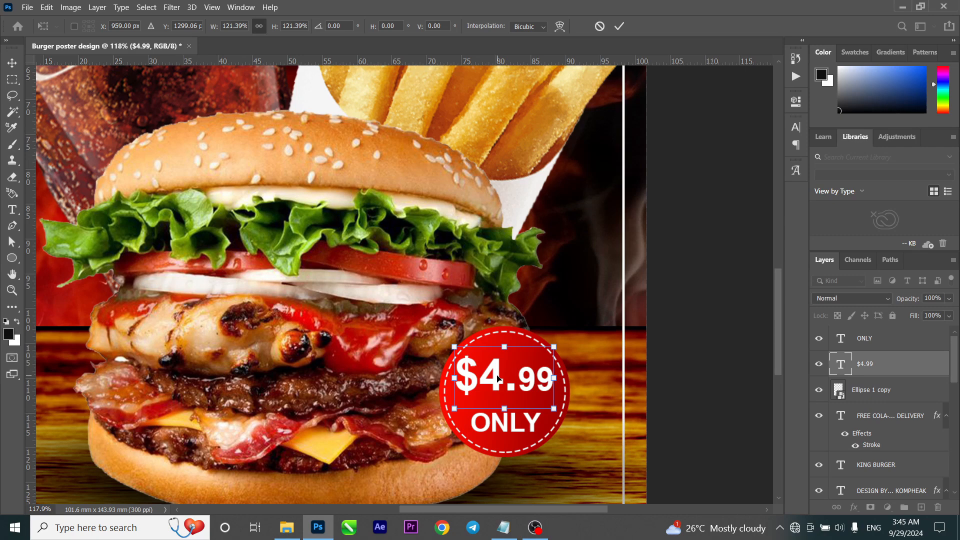
click(619, 27)
Resize the word ONLY and position it centered under the price
click(508, 425)
drag(505, 410, 546, 400)
drag(516, 416, 520, 411)
click(619, 27)
Change the word ONLY on the badge from bold to a regular weight
click(688, 235)
scroll(565, 355, down, 6)
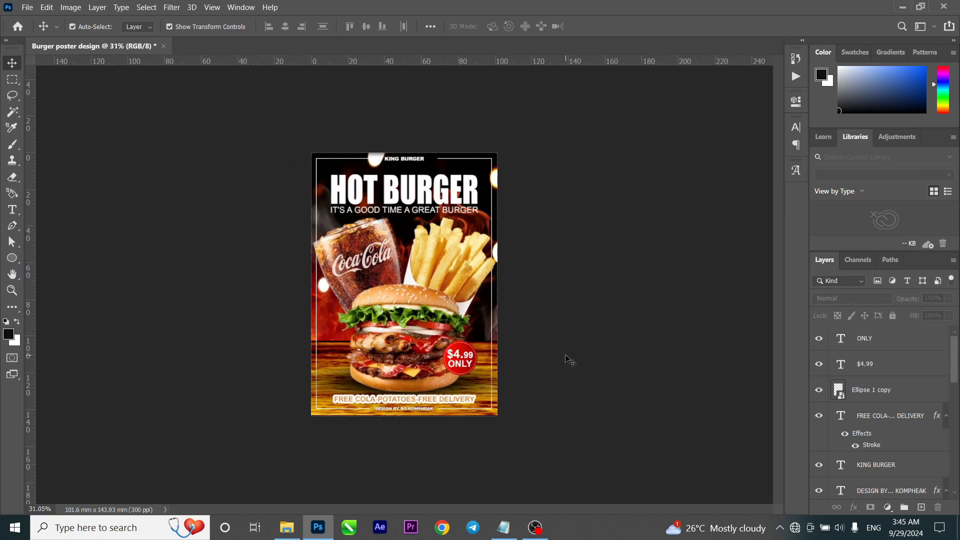
scroll(493, 410, up, 5)
click(493, 412)
scroll(494, 412, up, 3)
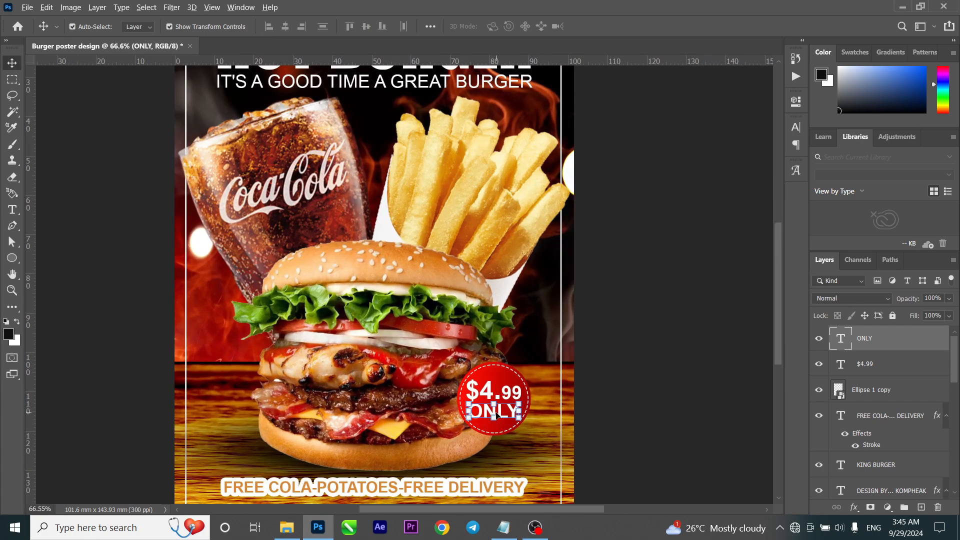
scroll(497, 414, up, 2)
click(685, 227)
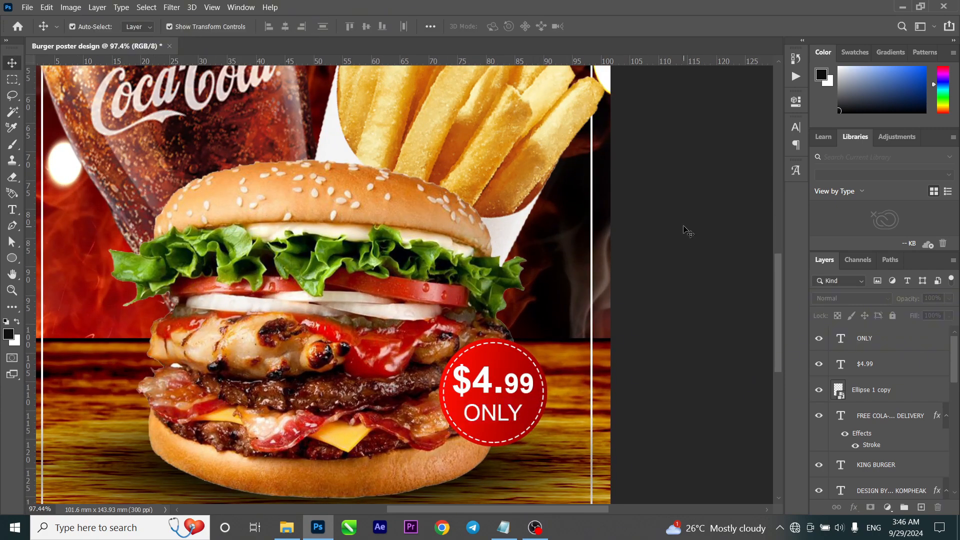
Scale the $4.99 text to about 111% and nudge it down closer to the word ONLY
click(486, 390)
key(ctrl+t)
drag(492, 408, 492, 413)
key(Down)
key(Down)
key(Down)
key(Down)
key(Down)
key(Down)
key(Down)
key(Down)
key(Down)
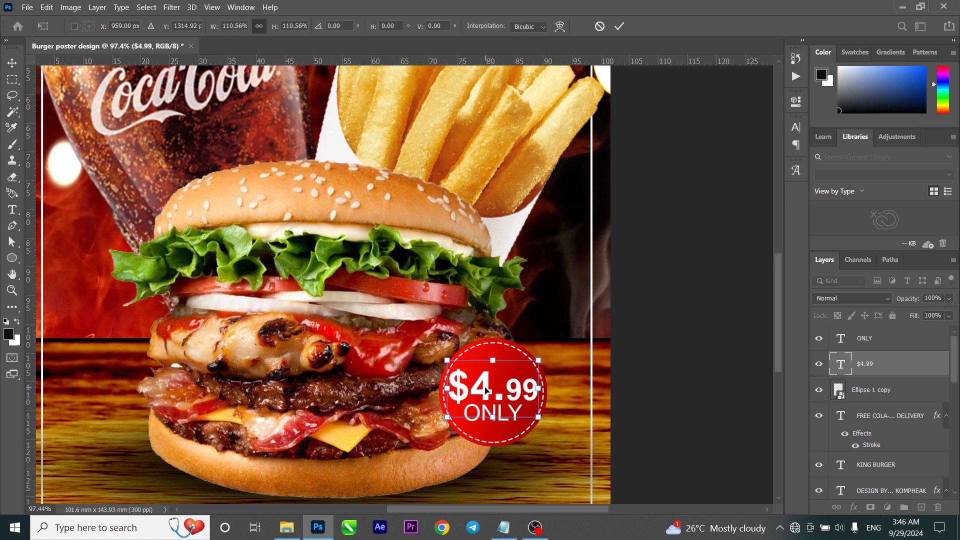
key(Return)
Tighten the letter spacing of the $4.99 text to a tracking of -25
double_click(486, 391)
click(795, 127)
click(776, 172)
click(756, 213)
click(597, 27)
click(638, 225)
click(514, 392)
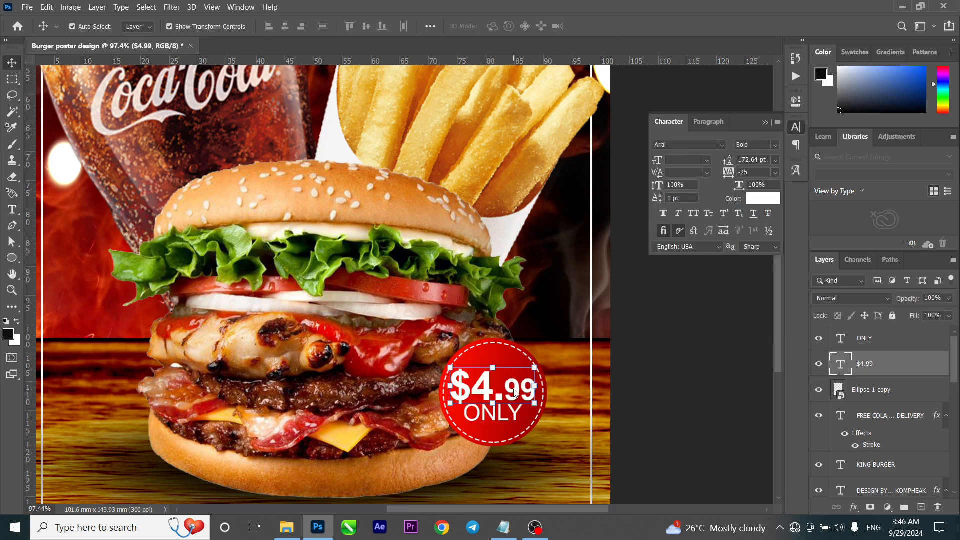
click(627, 364)
scroll(627, 364, down, 8)
scroll(627, 363, up, 1)
Try golden yellow feba00 as the color of the FREE COLA-POTATOES-FREE DELIVERY text
double_click(498, 466)
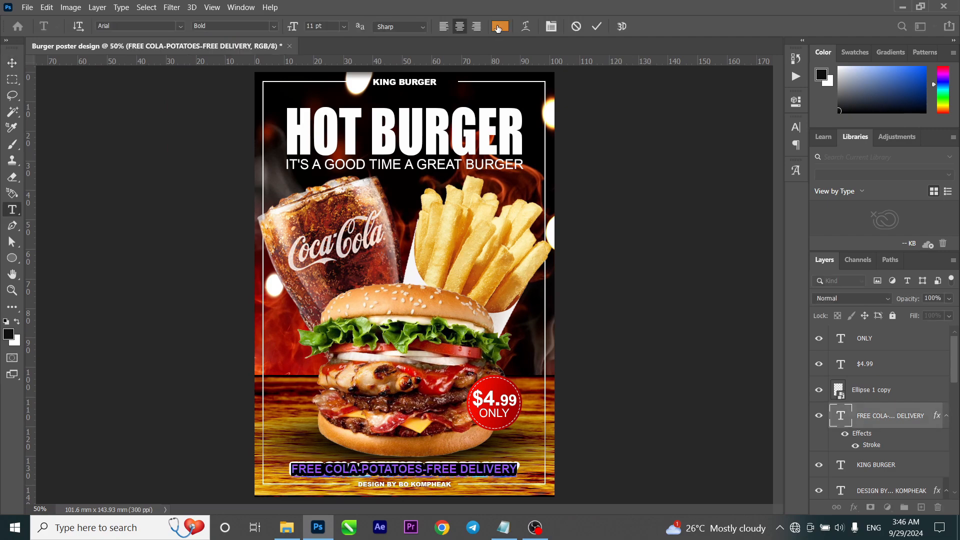
click(498, 28)
drag(805, 351, 806, 353)
click(709, 225)
mouse_move(710, 225)
mouse_down()
mouse_move(790, 233)
mouse_move(802, 215)
mouse_up()
click(897, 208)
click(596, 26)
click(628, 229)
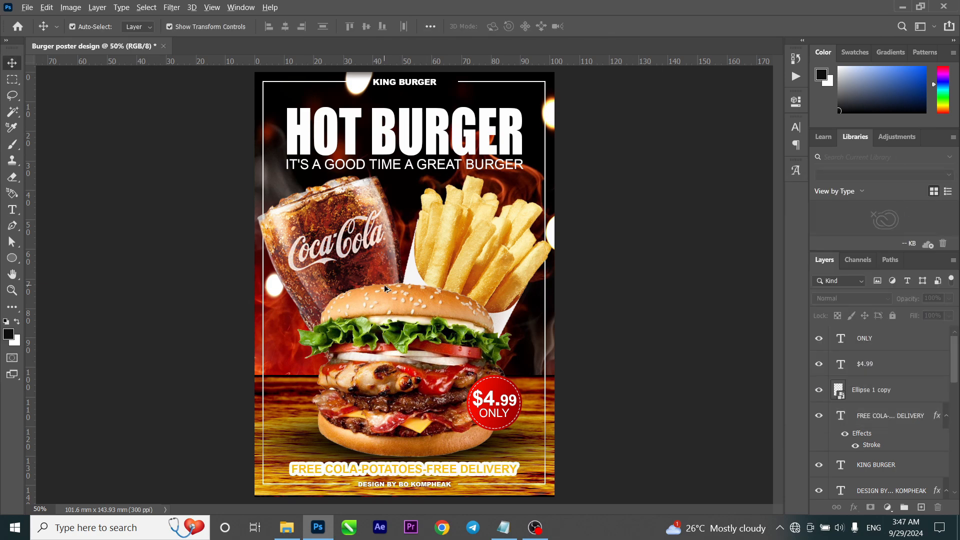
Recolor the FREE COLA-POTATOES-FREE DELIVERY text with the red d21504
double_click(434, 469)
click(500, 26)
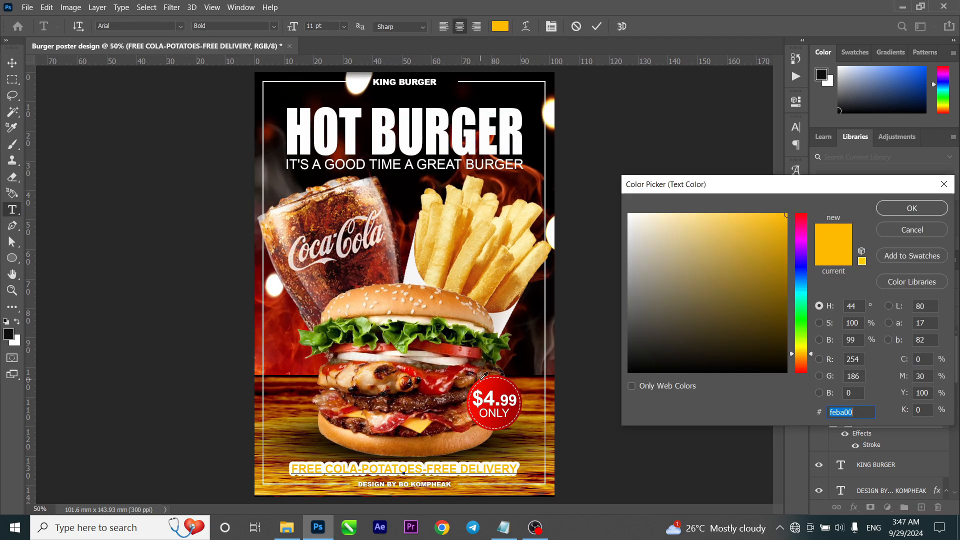
click(488, 379)
click(255, 324)
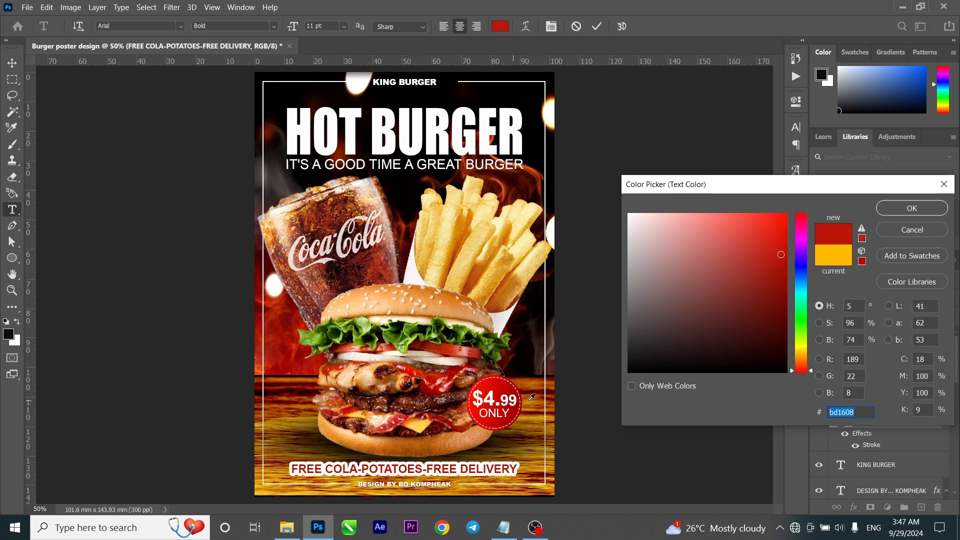
click(779, 242)
click(783, 242)
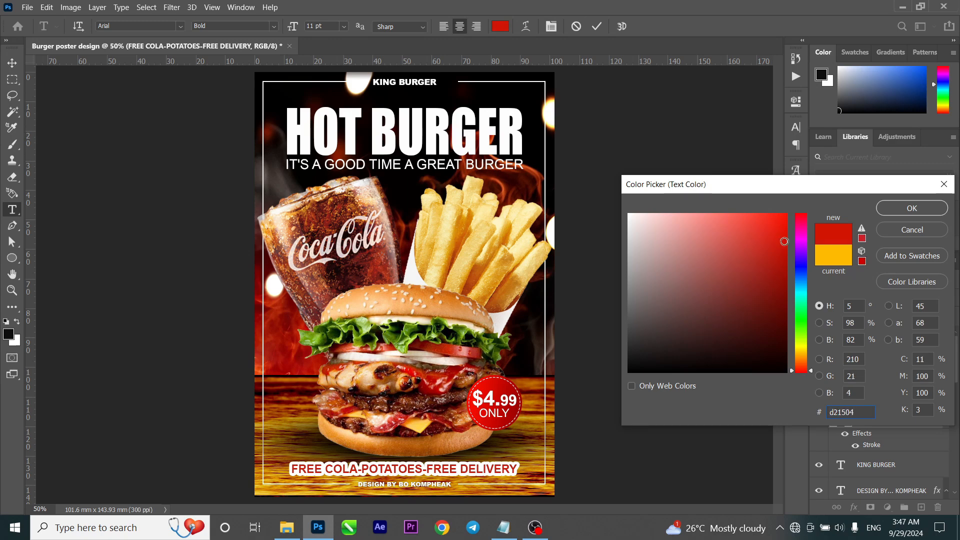
click(886, 207)
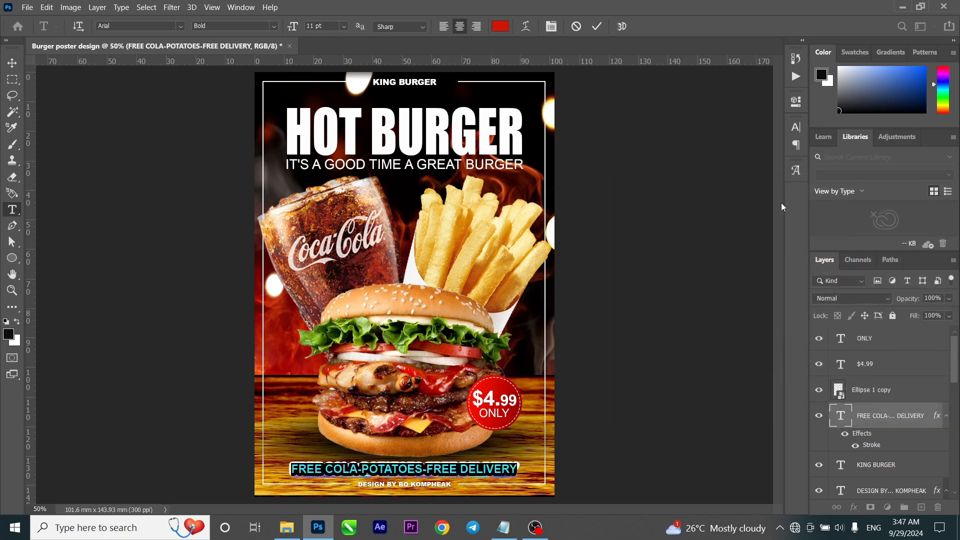
click(596, 26)
key(v)
click(562, 175)
scroll(419, 390, down, 4)
key(ctrl+plus)
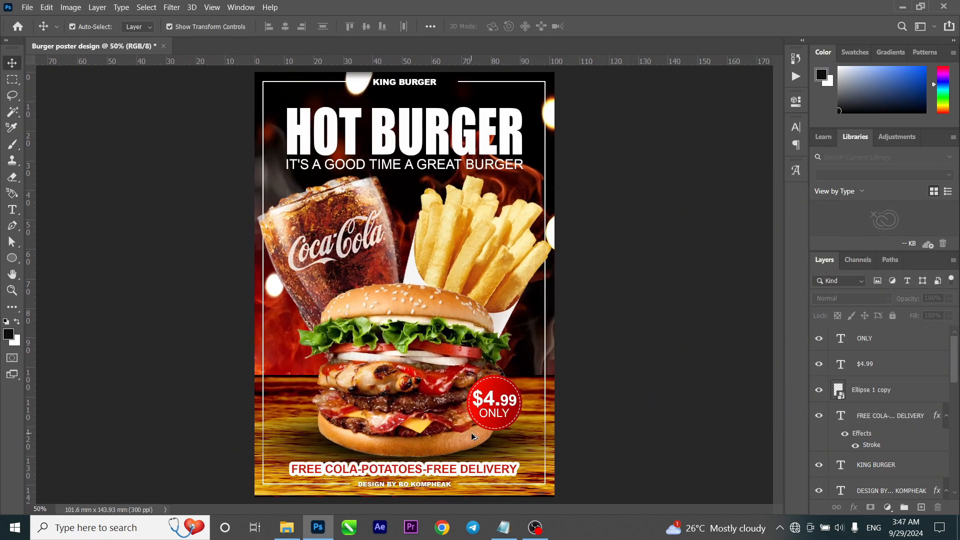